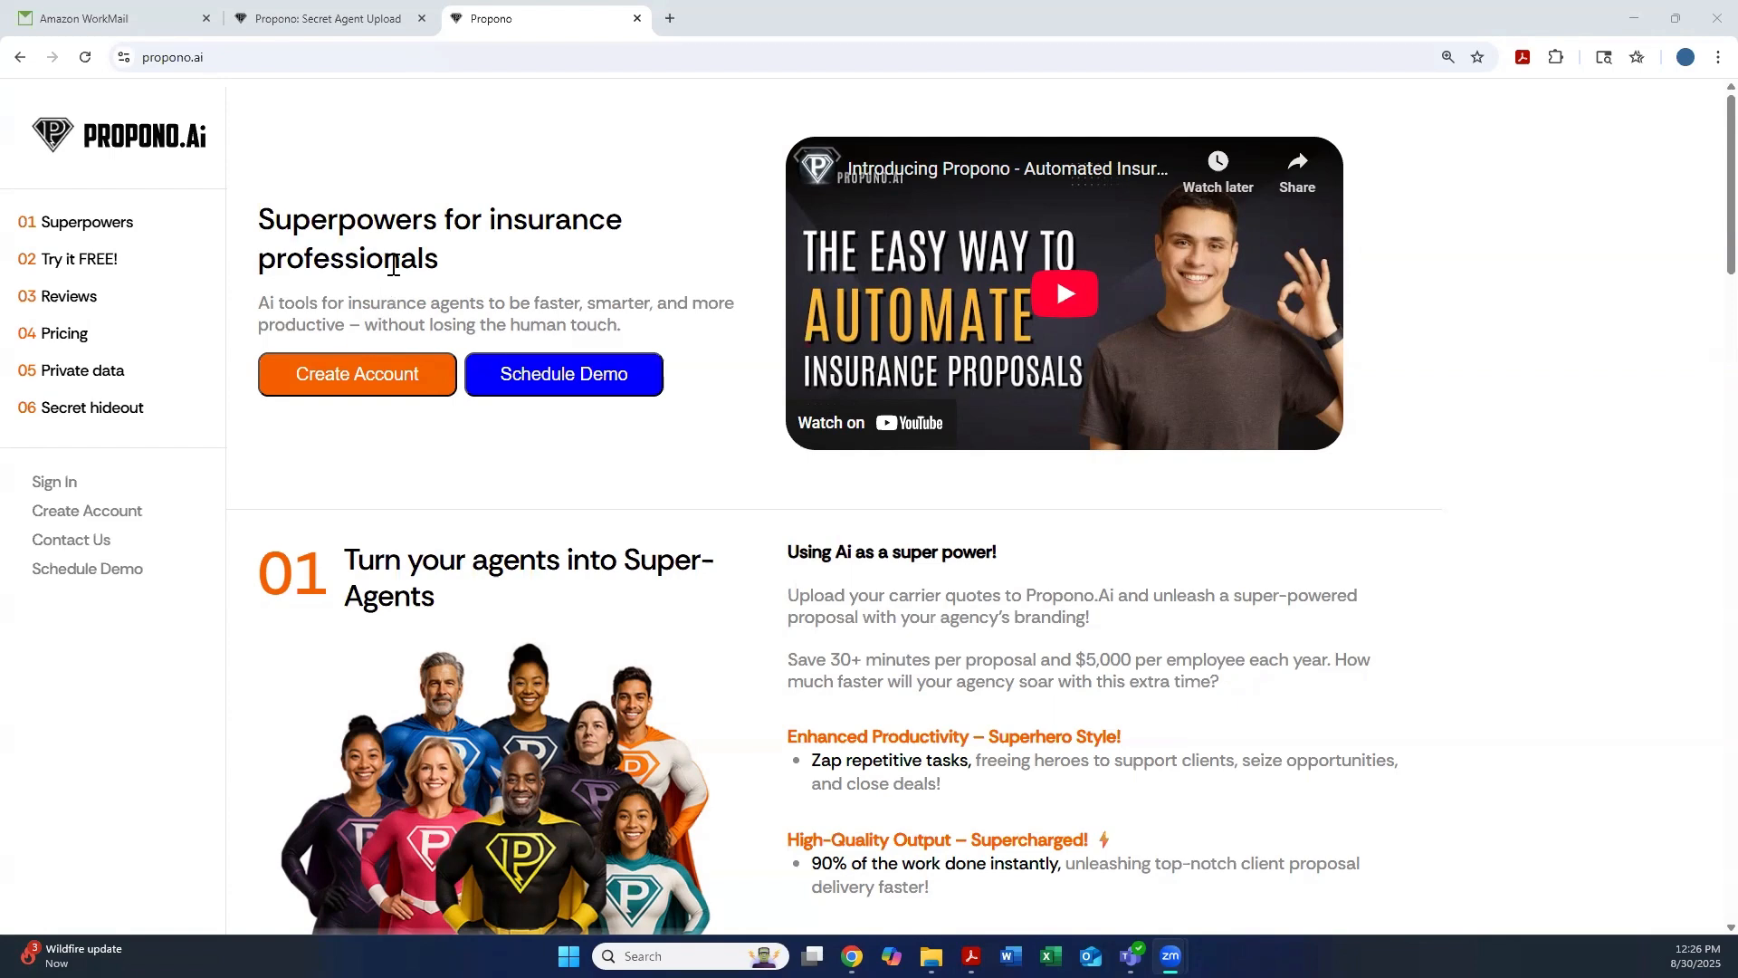
In Amazon WorkMail, start a new email addressed to Propono Processor with the subject "THe Hotel Package 2025".
{"action": "left_click", "coordinate": [116, 14]}
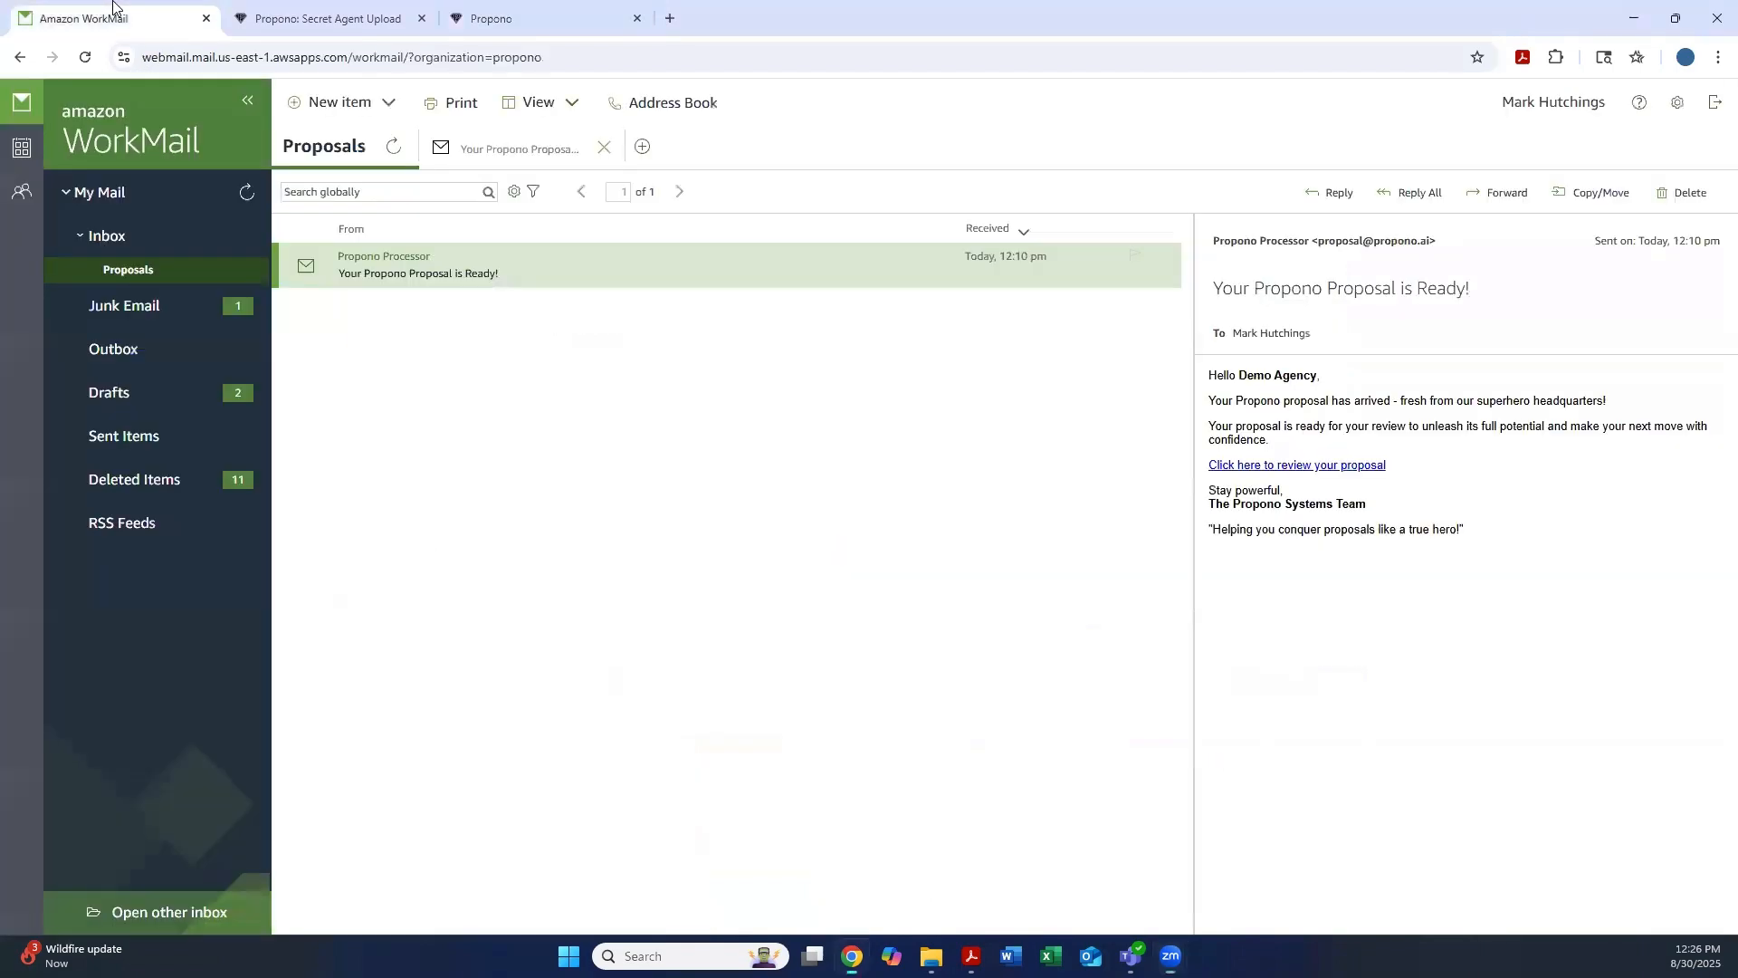
{"action": "left_click", "coordinate": [332, 111]}
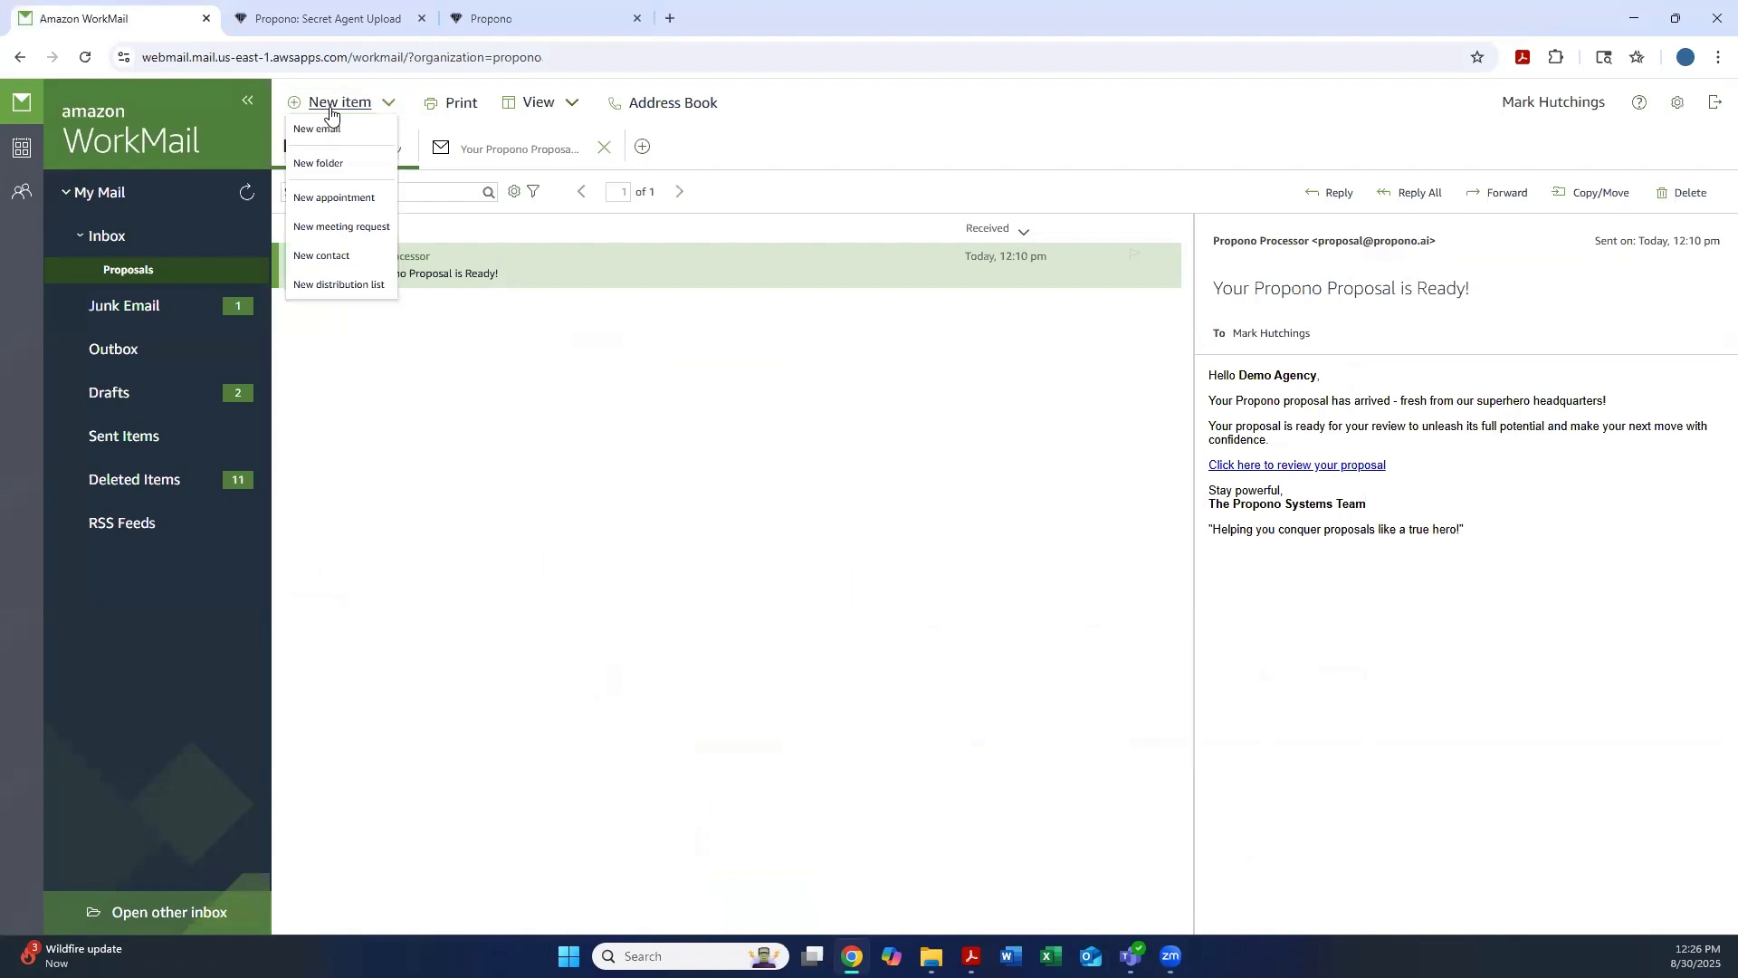
{"action": "left_click", "coordinate": [328, 133]}
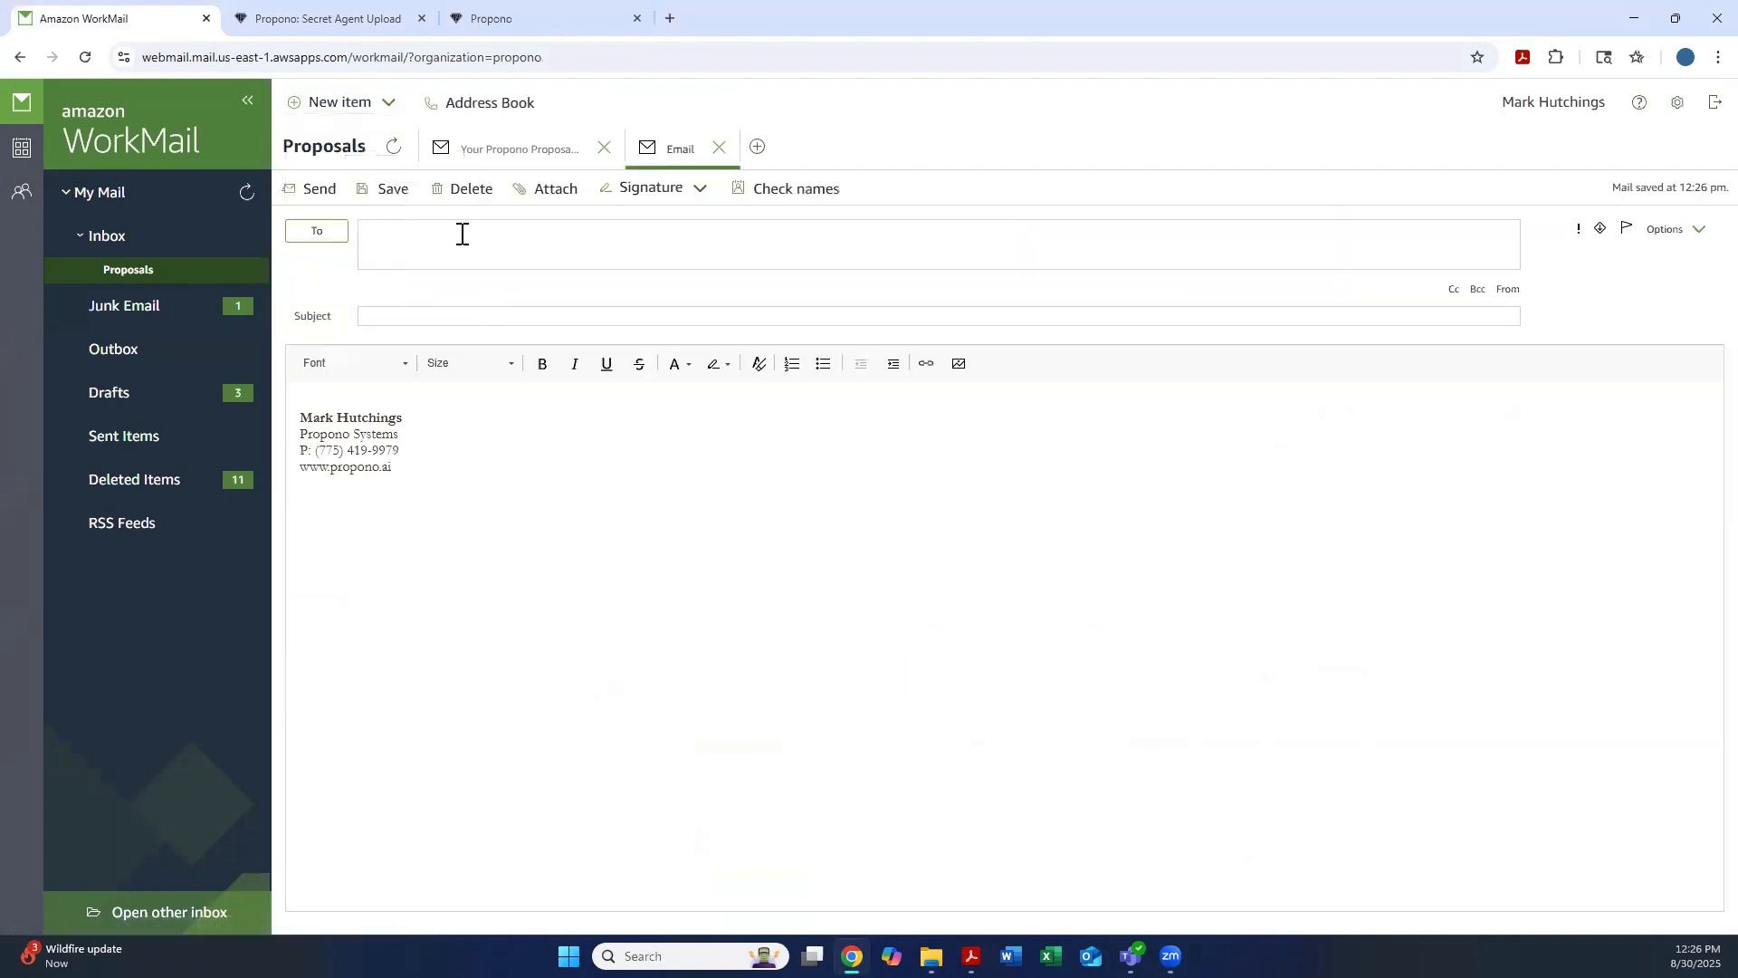
{"action": "type", "text": "proposal@"}
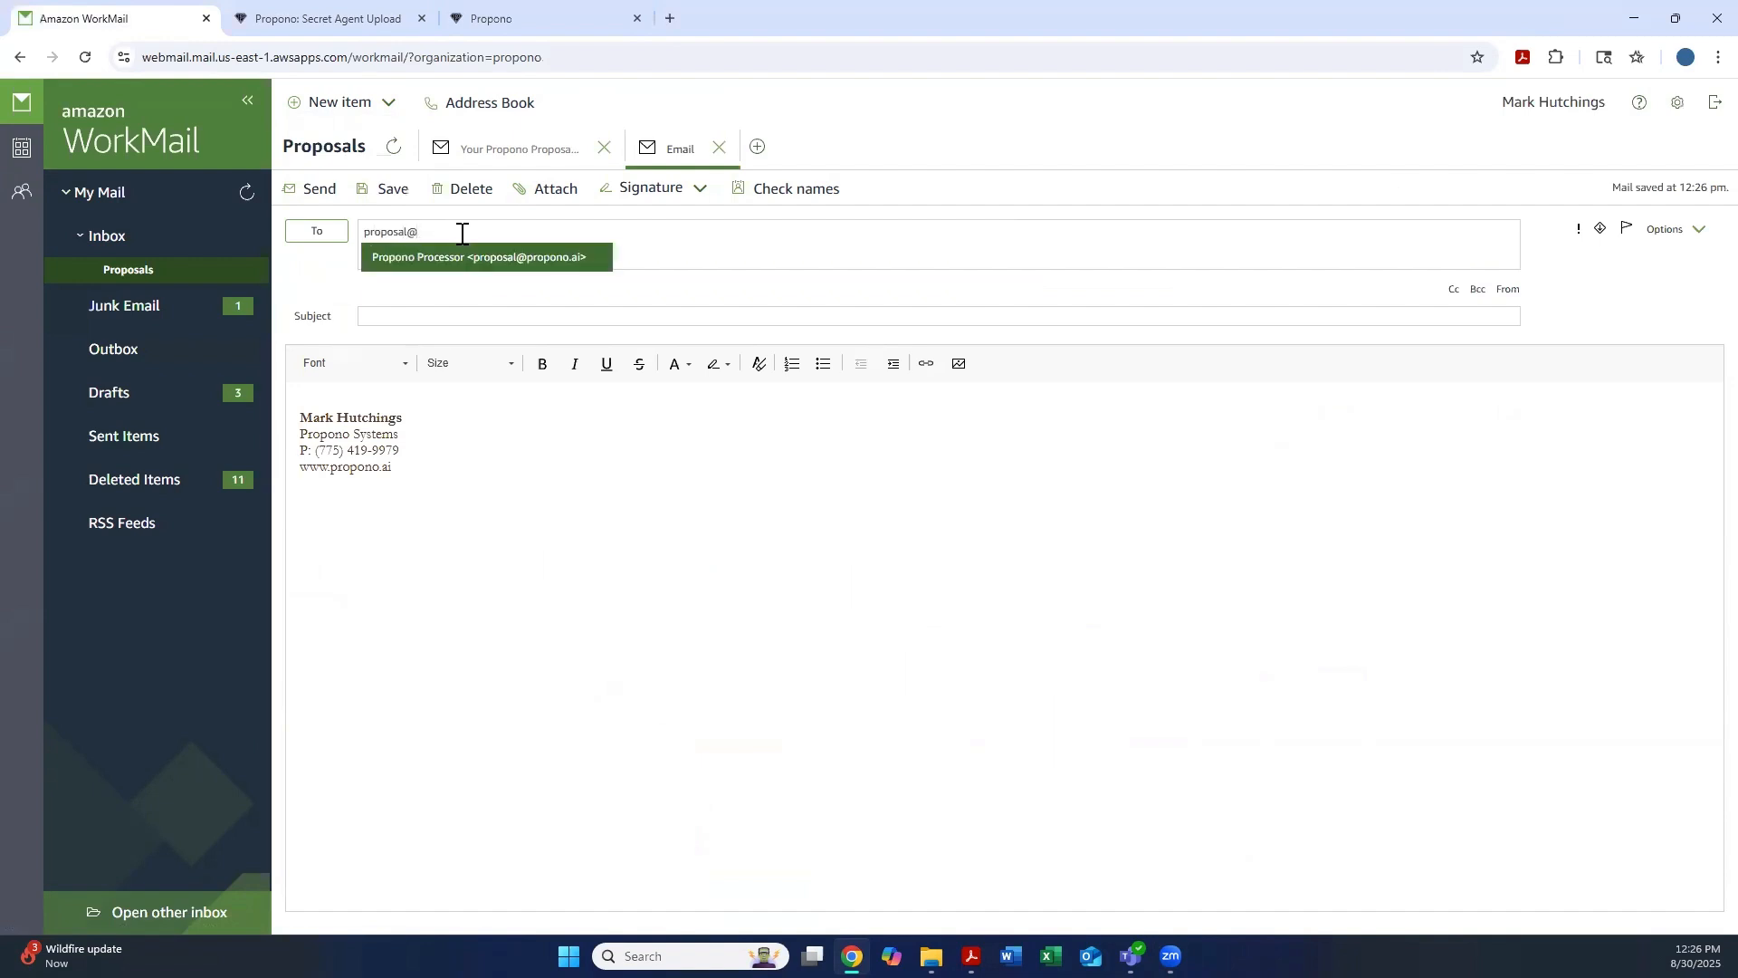
{"action": "left_click", "coordinate": [520, 259]}
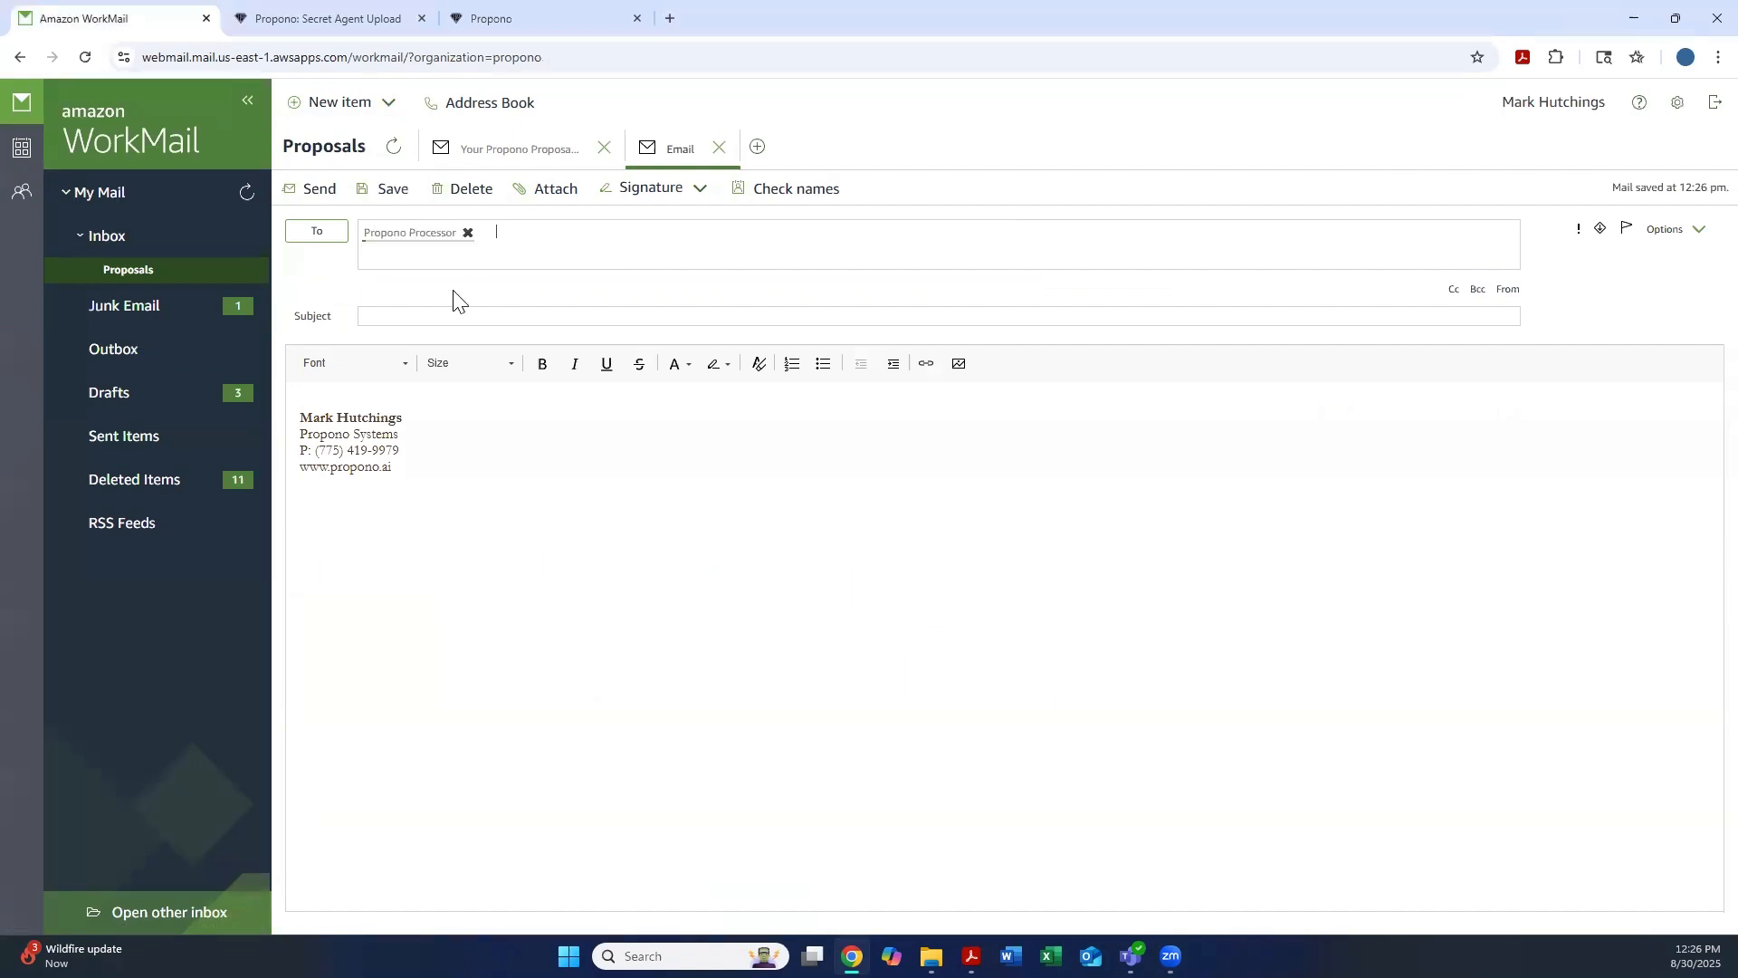
{"action": "left_click", "coordinate": [409, 314]}
{"action": "type", "text": "THe Hotel Package 2025"}
Attach the Quote Package A PDF for Acme to the email and send it.
{"action": "left_click", "coordinate": [377, 388]}
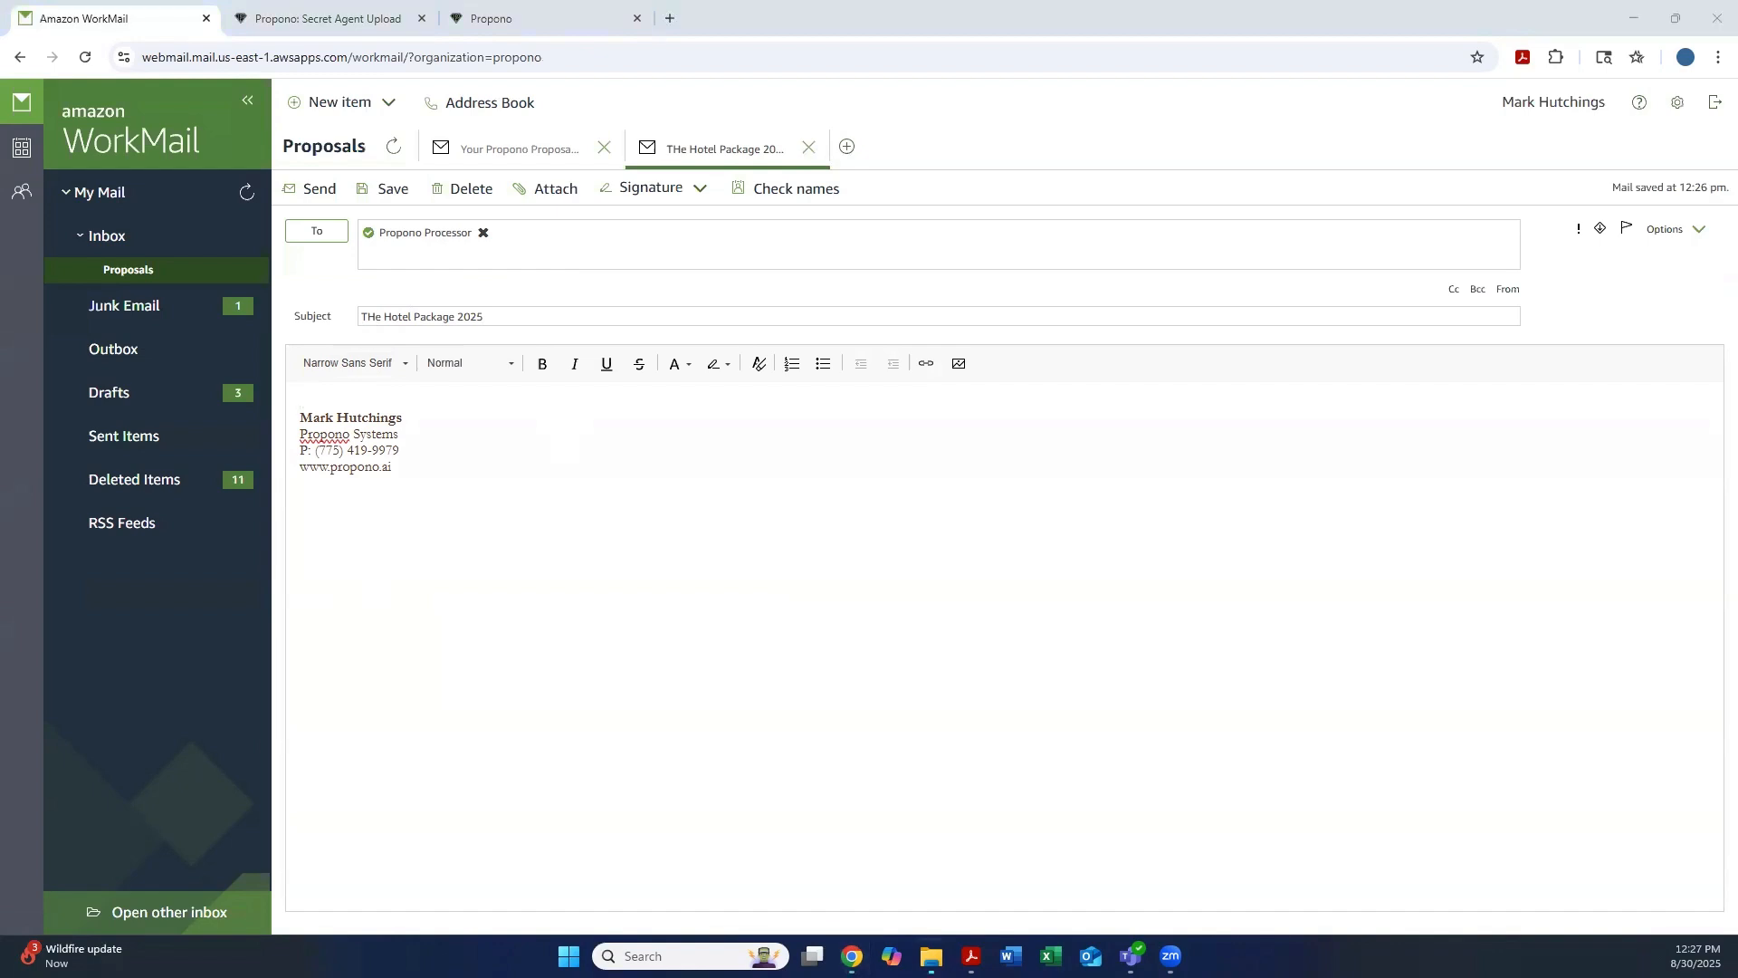
{"action": "left_click_drag", "start_coordinate": [1737, 466], "coordinate": [591, 451]}
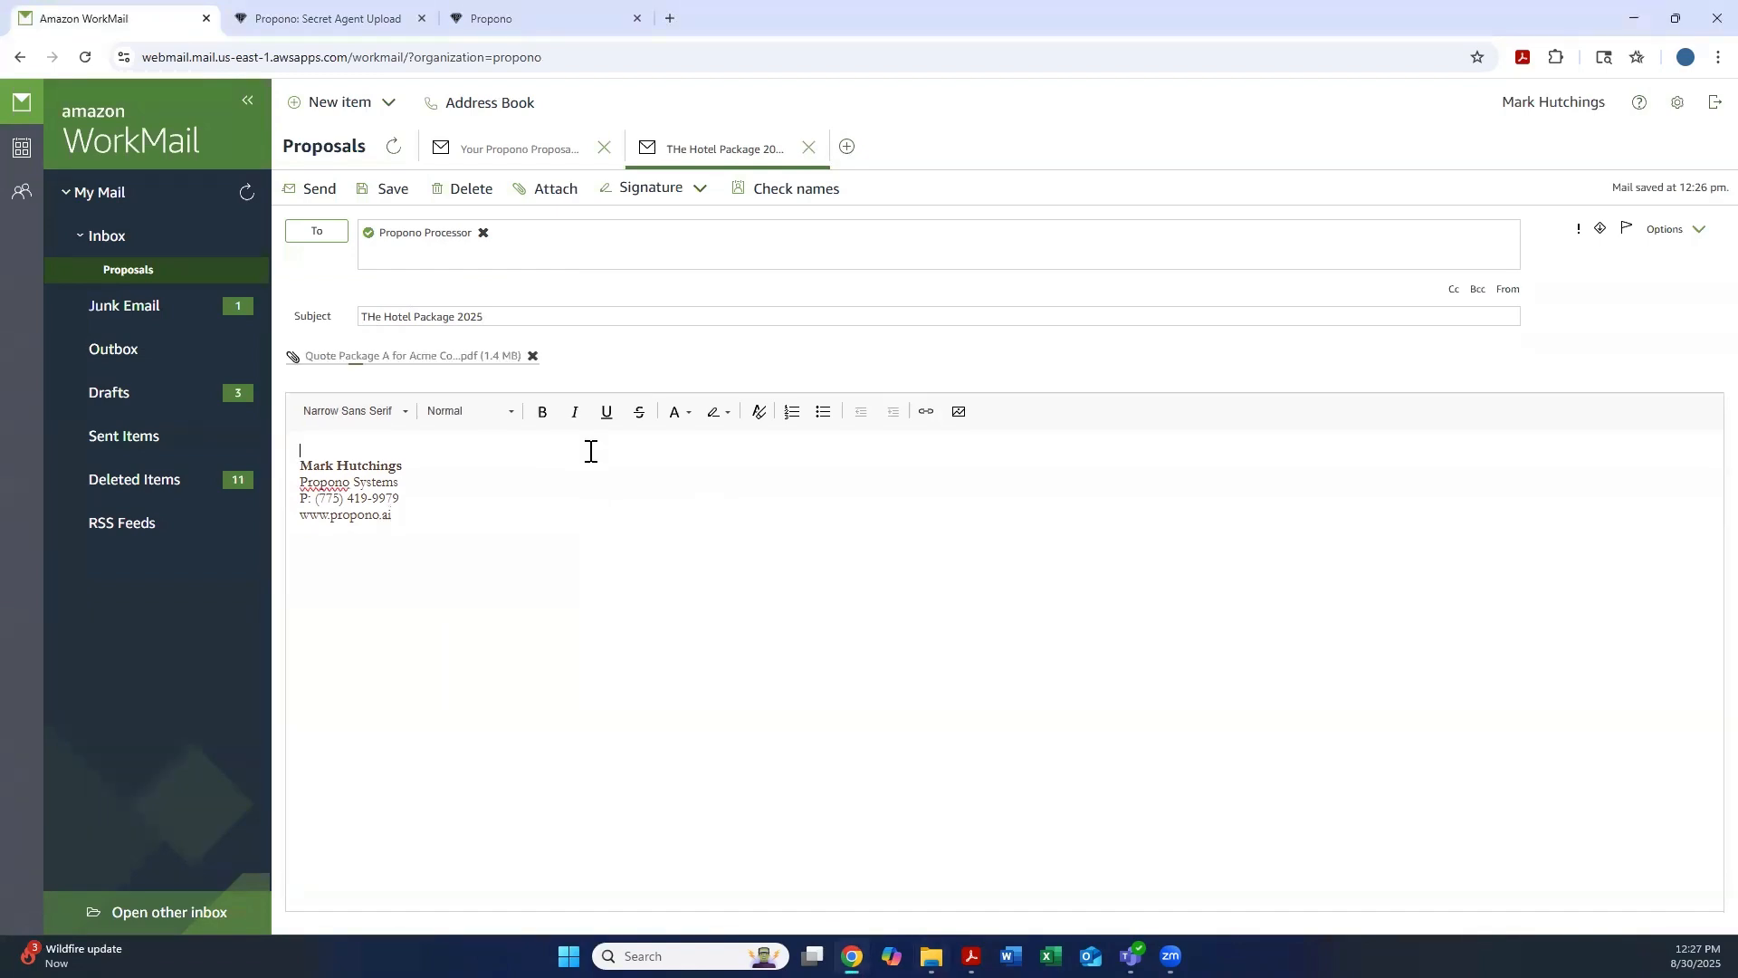
{"action": "left_click", "coordinate": [305, 190]}
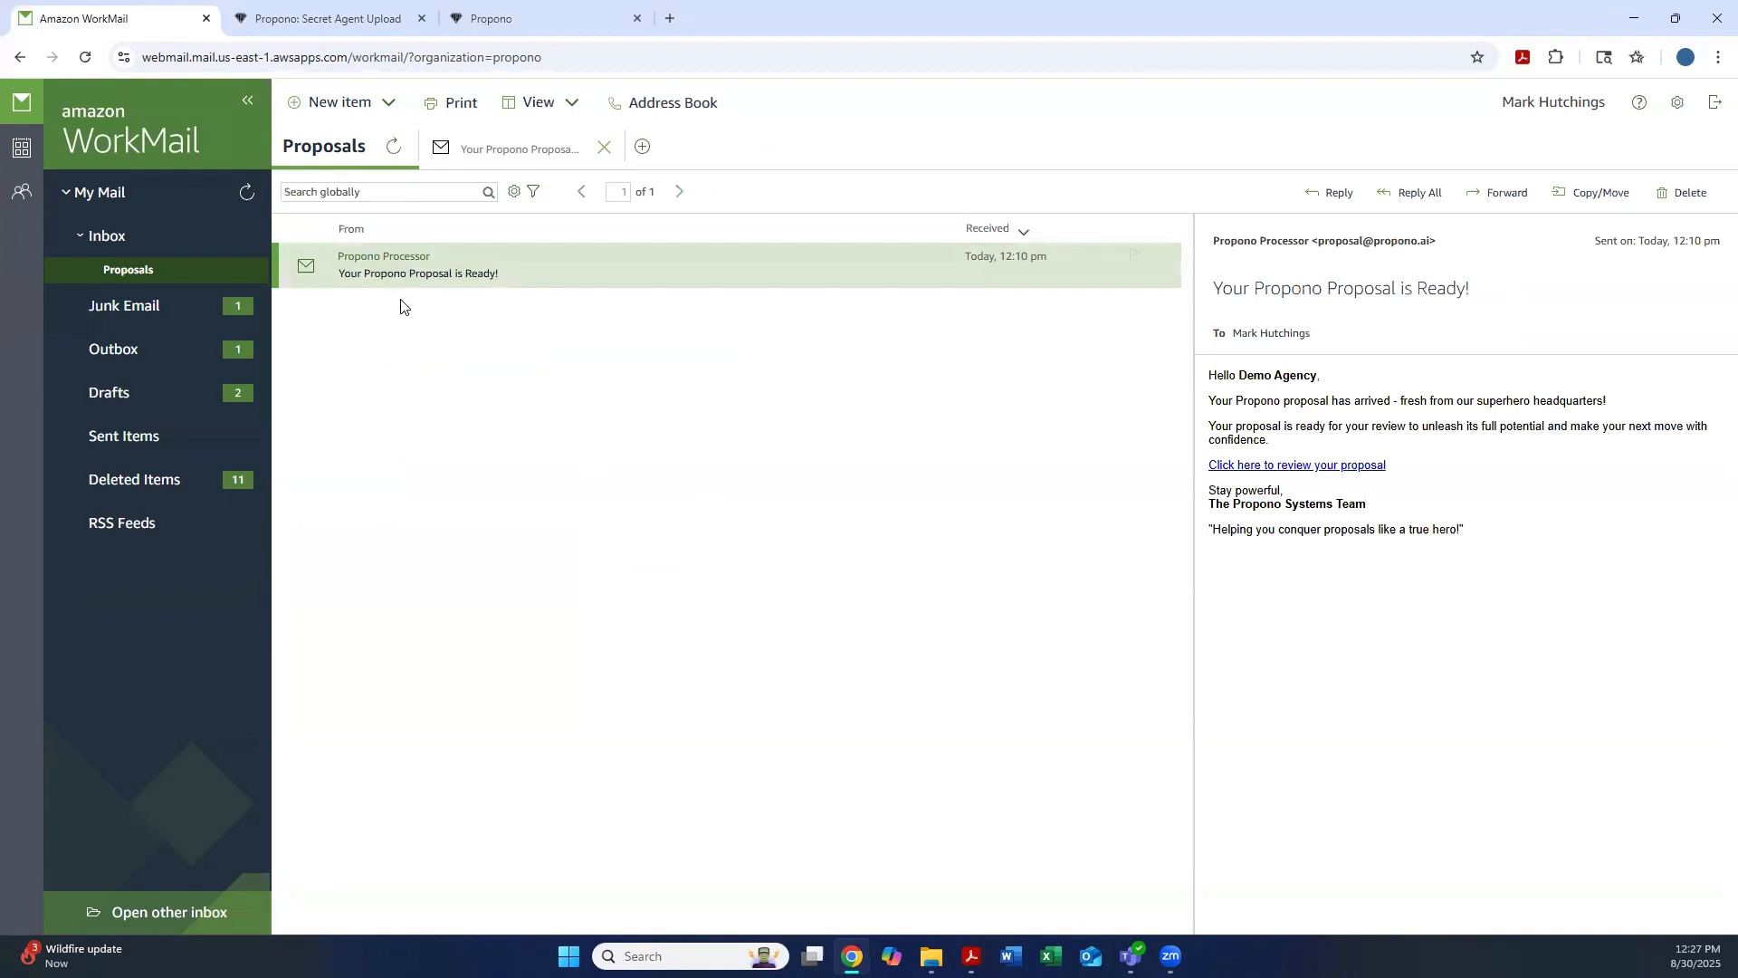
On Propono's secret file upload page, name the proposal file "The Hotel Package 2025".
{"action": "left_click", "coordinate": [335, 13]}
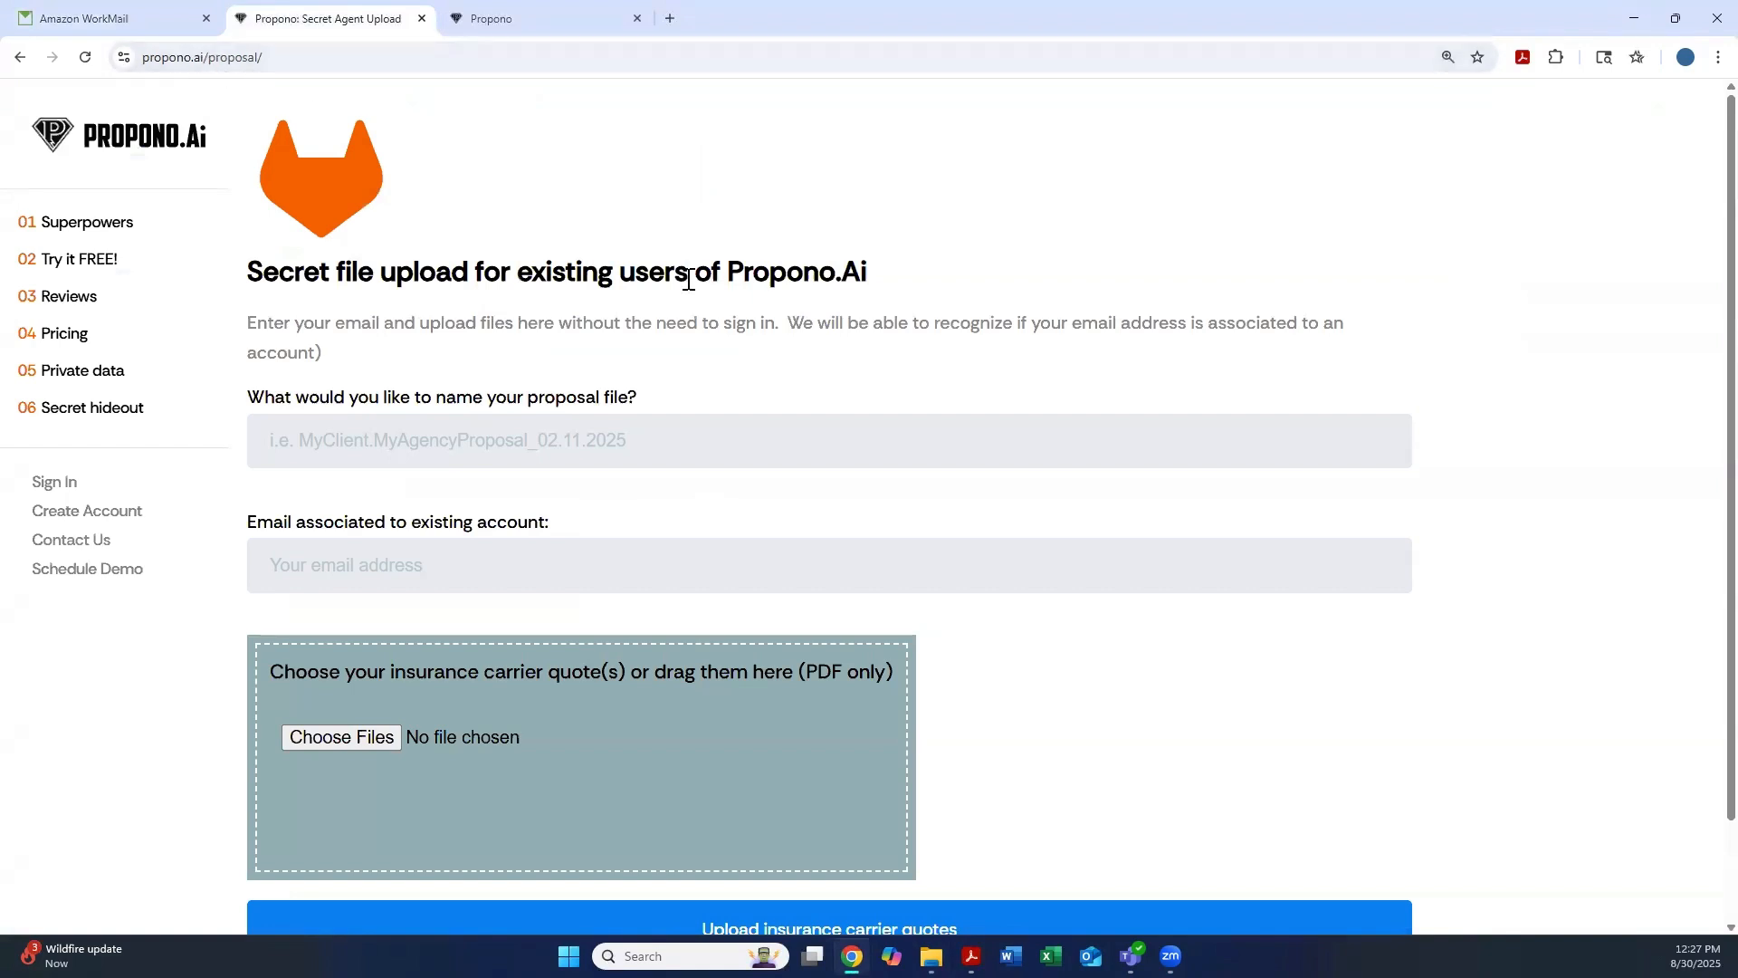
{"action": "scroll", "coordinate": [689, 272], "scroll_direction": "down", "scroll_amount": 1}
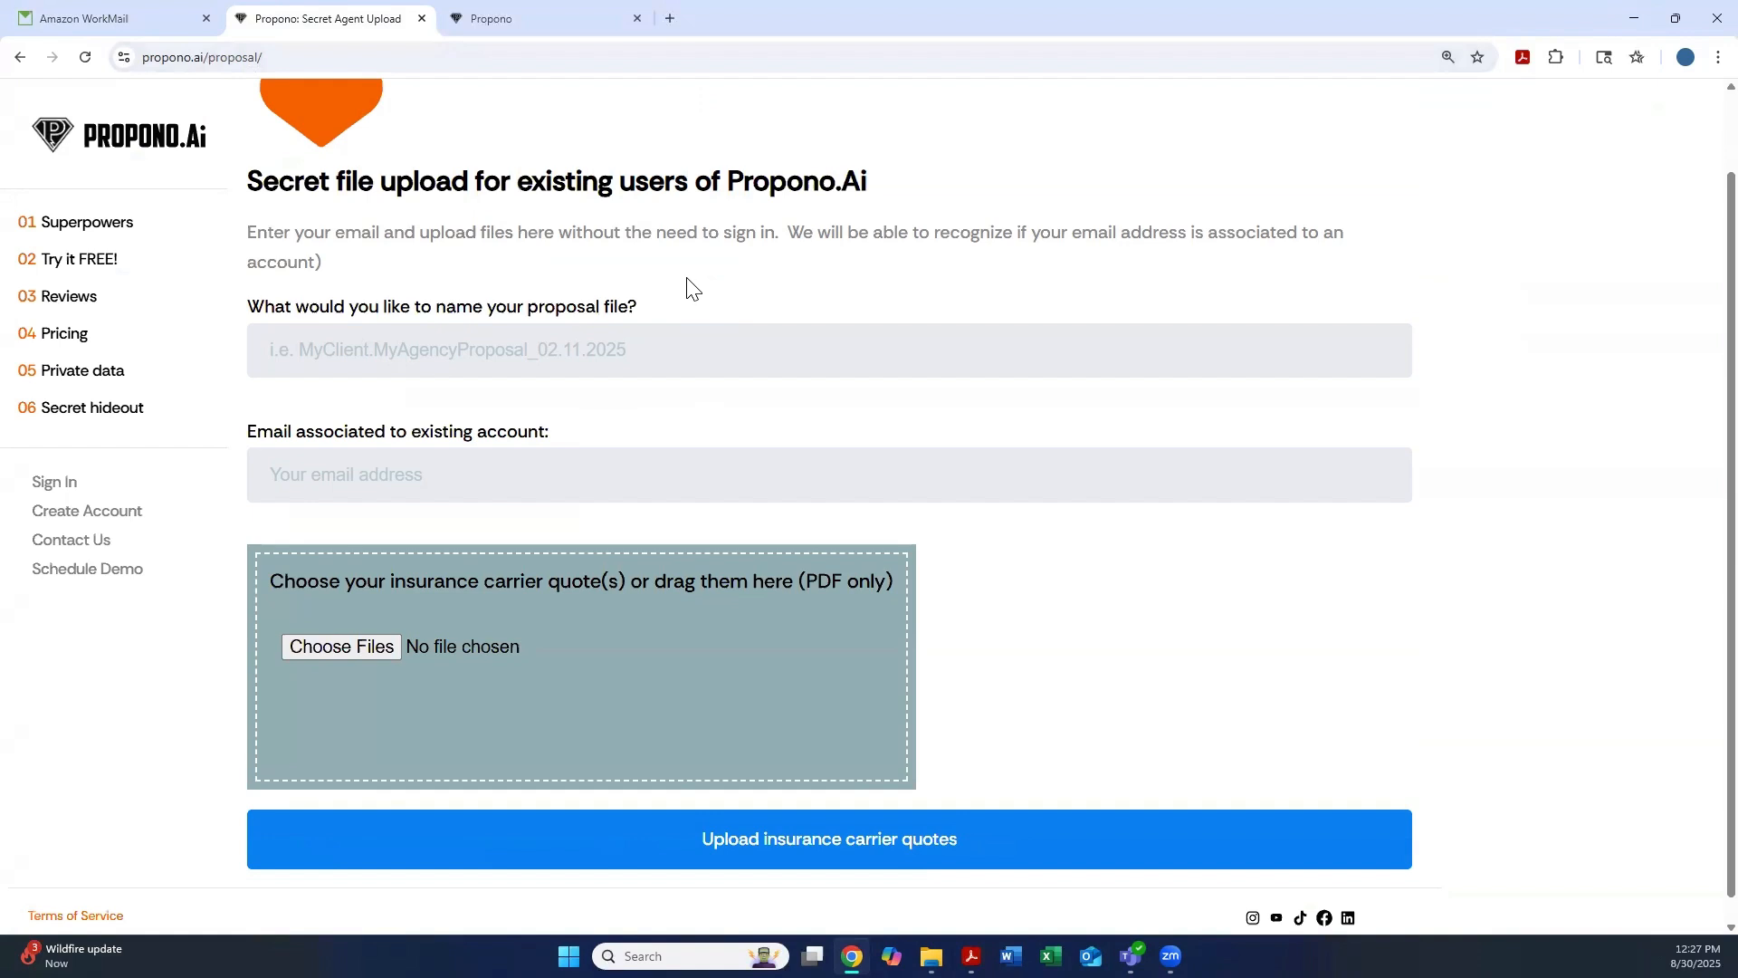
{"action": "left_click", "coordinate": [277, 349]}
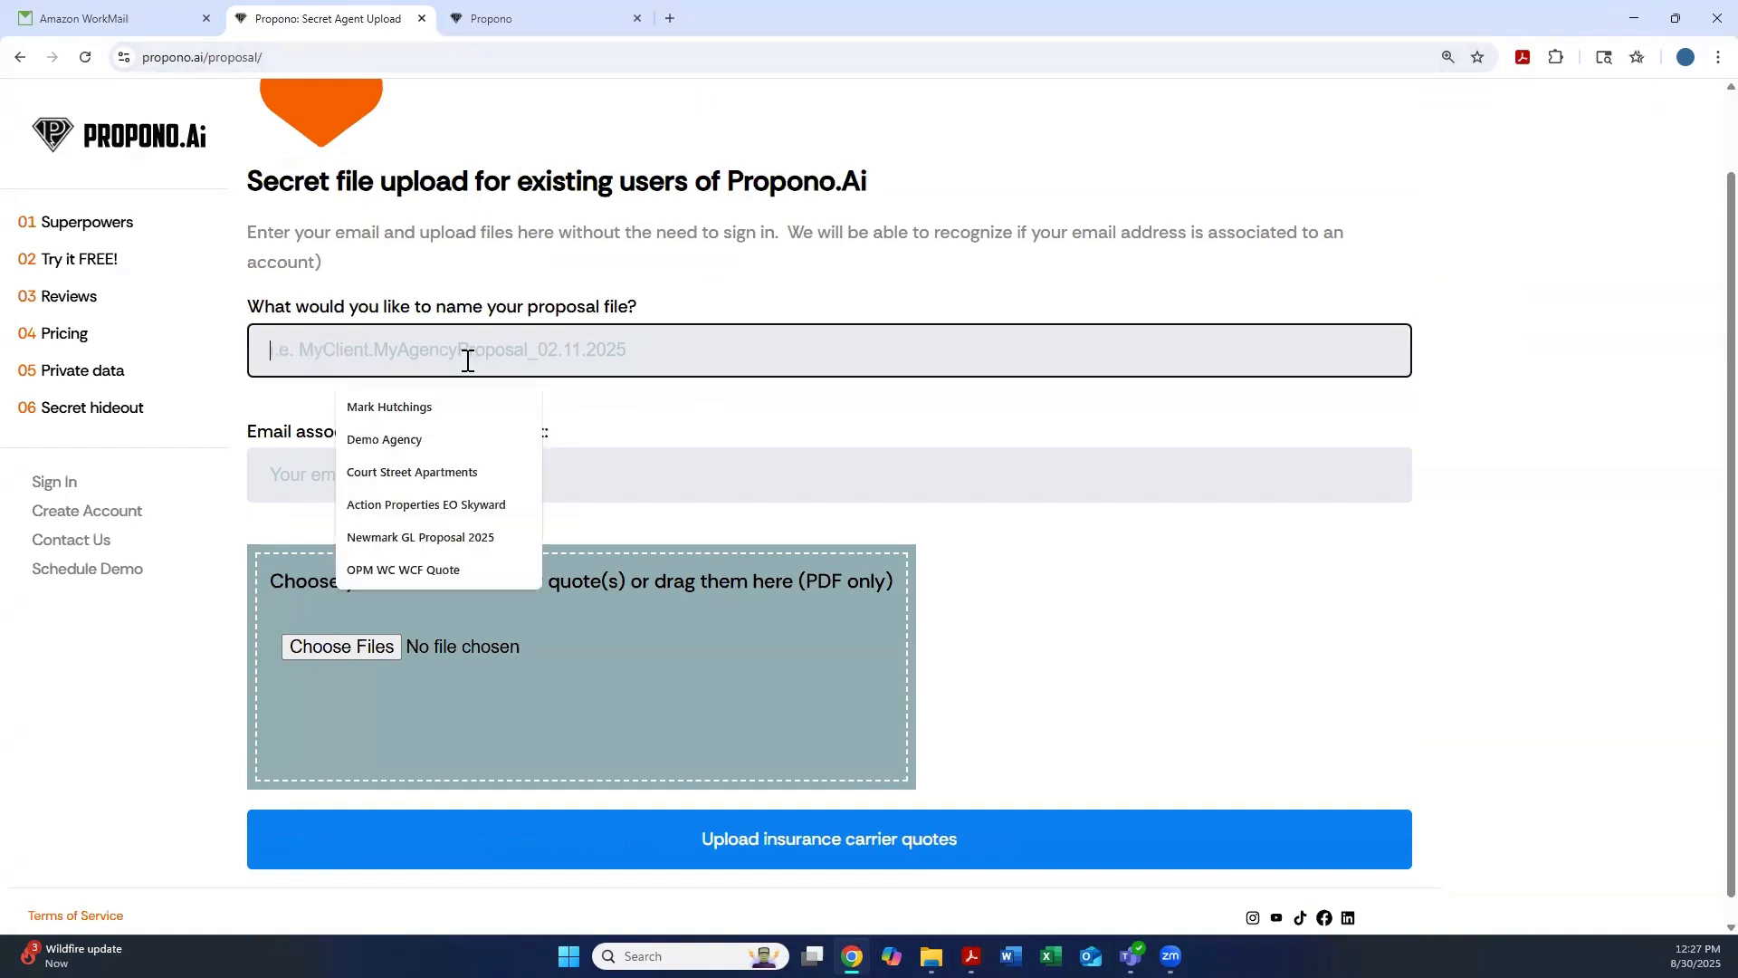
{"action": "type", "text": "The"}
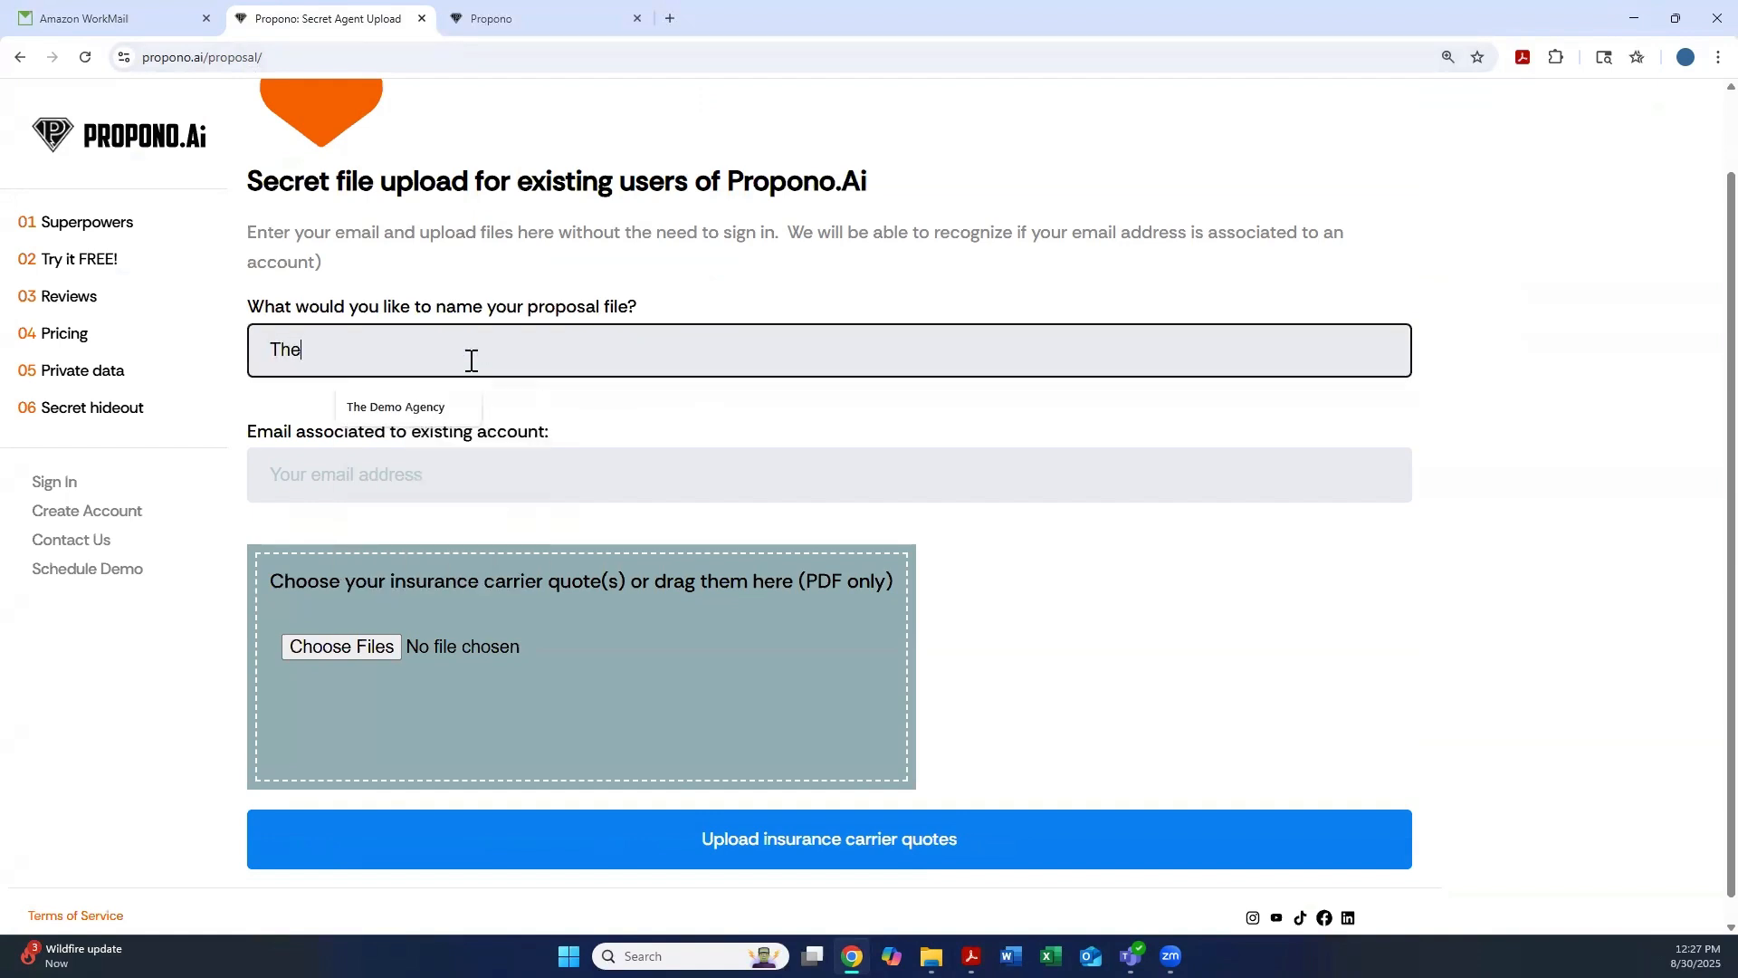
{"action": "type", "text": " Hotel Packa"}
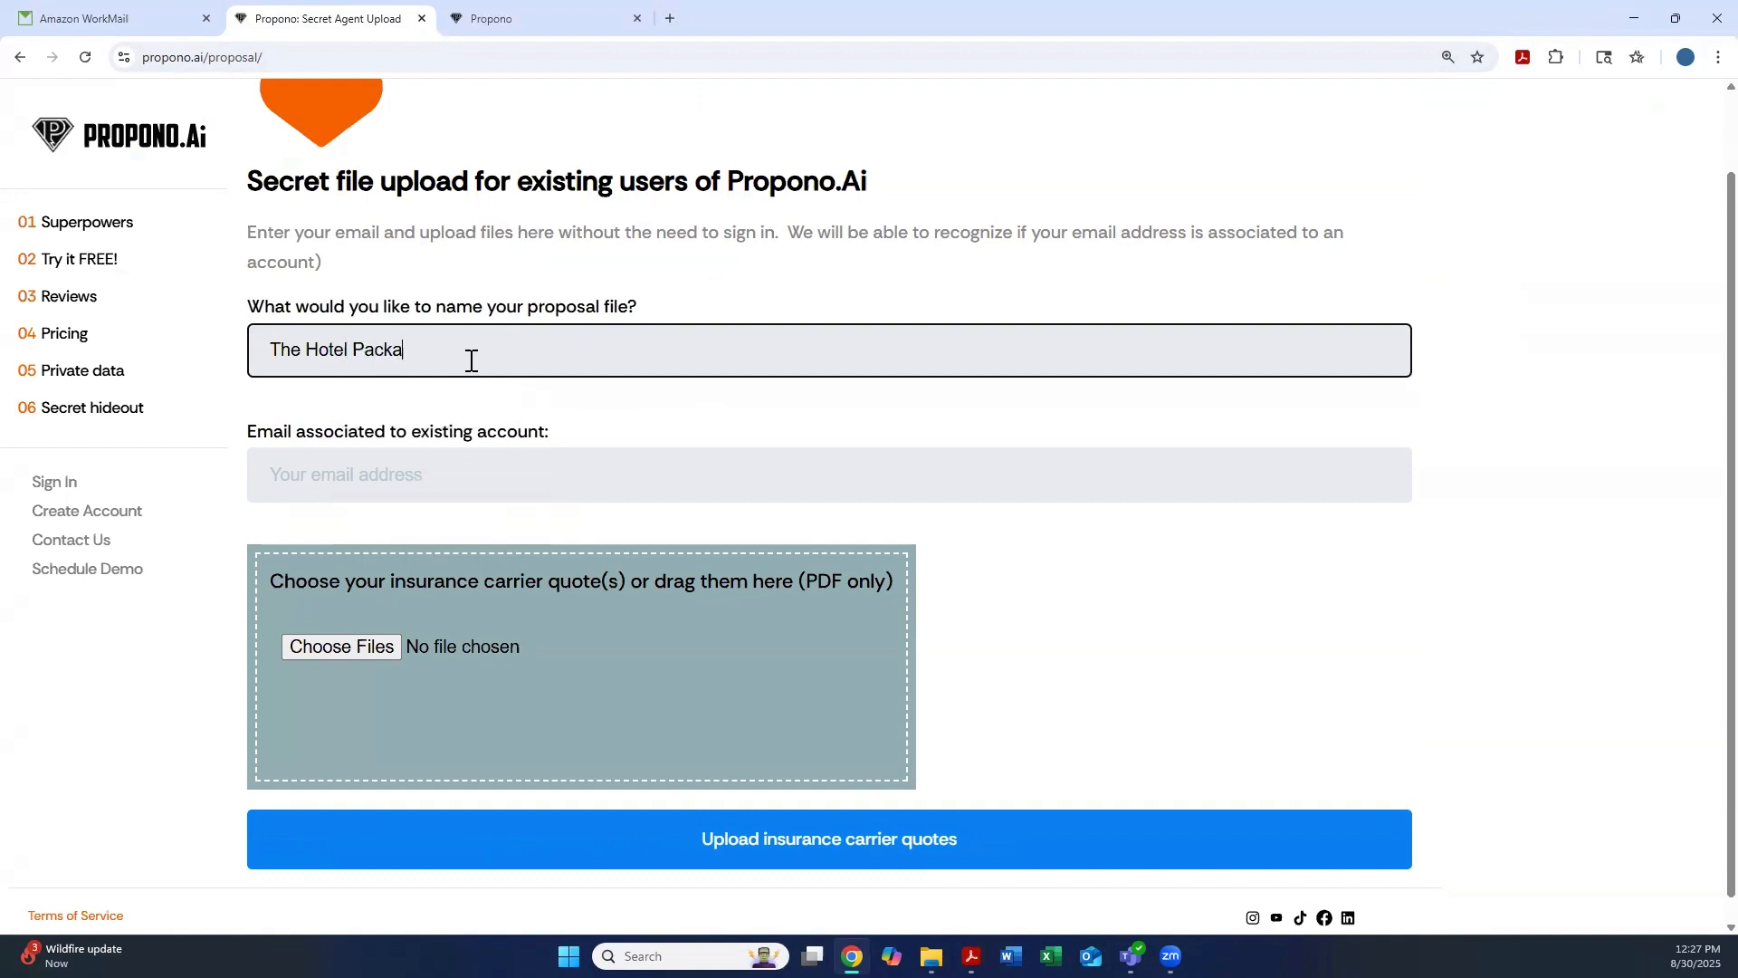
{"action": "type", "text": "ge 2025"}
{"action": "left_click", "coordinate": [336, 469]}
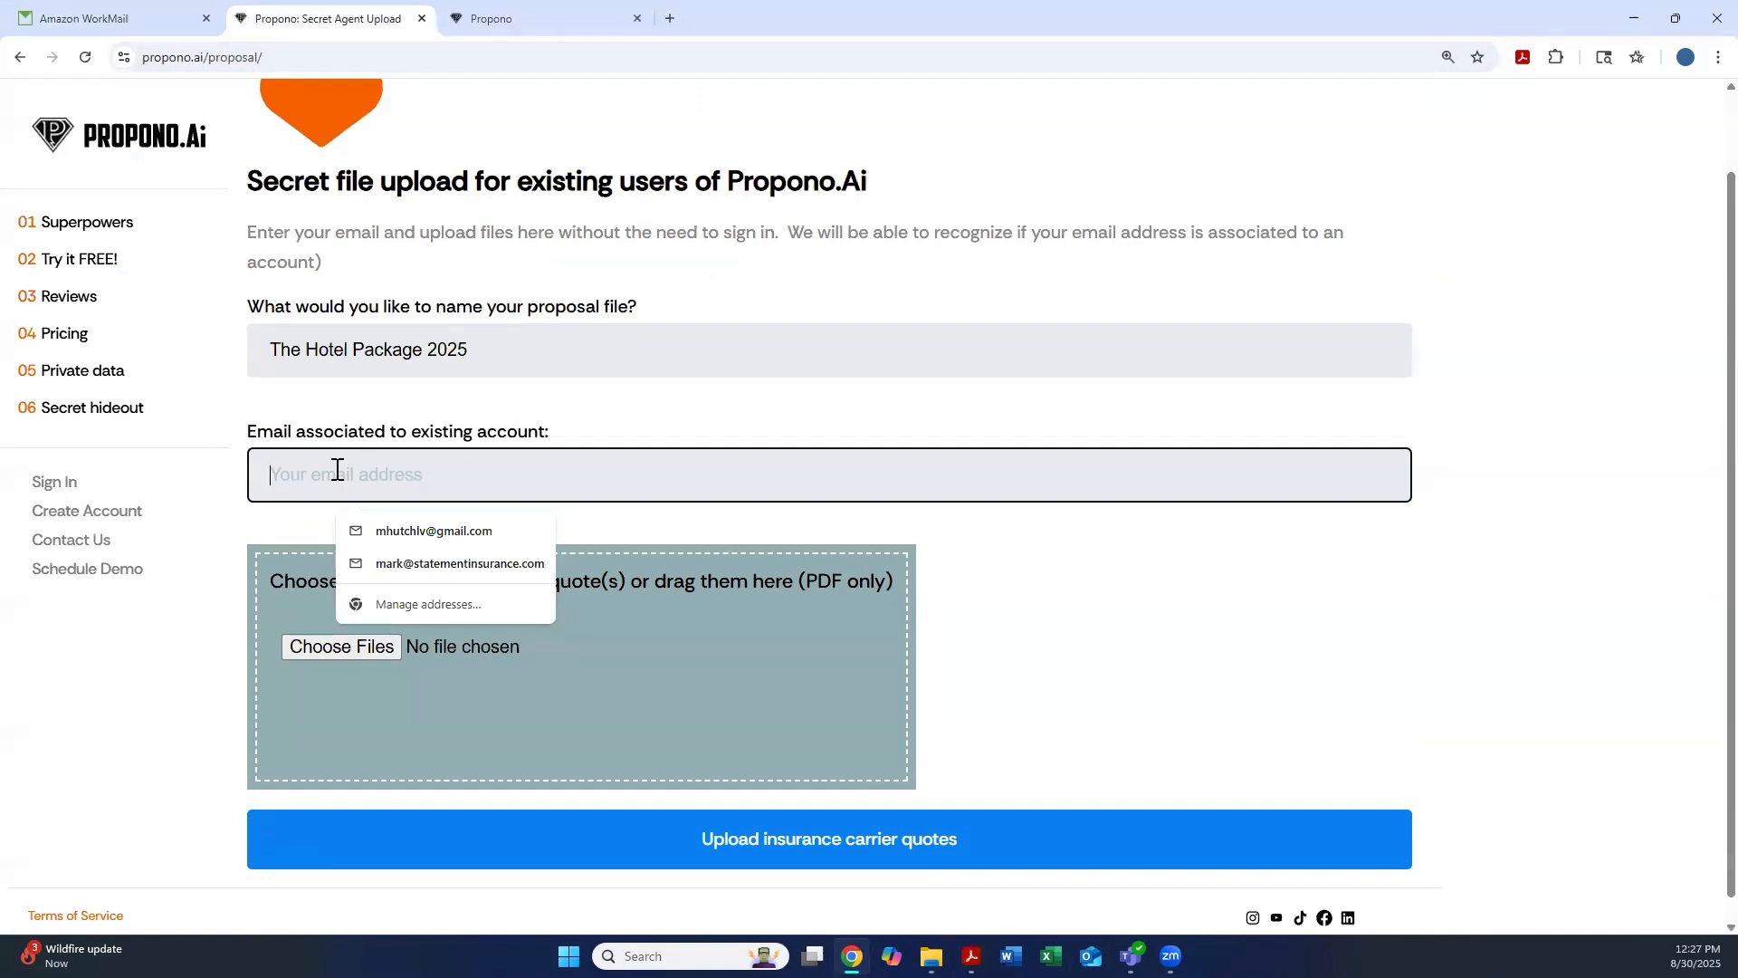
{"action": "left_click", "coordinate": [1097, 594]}
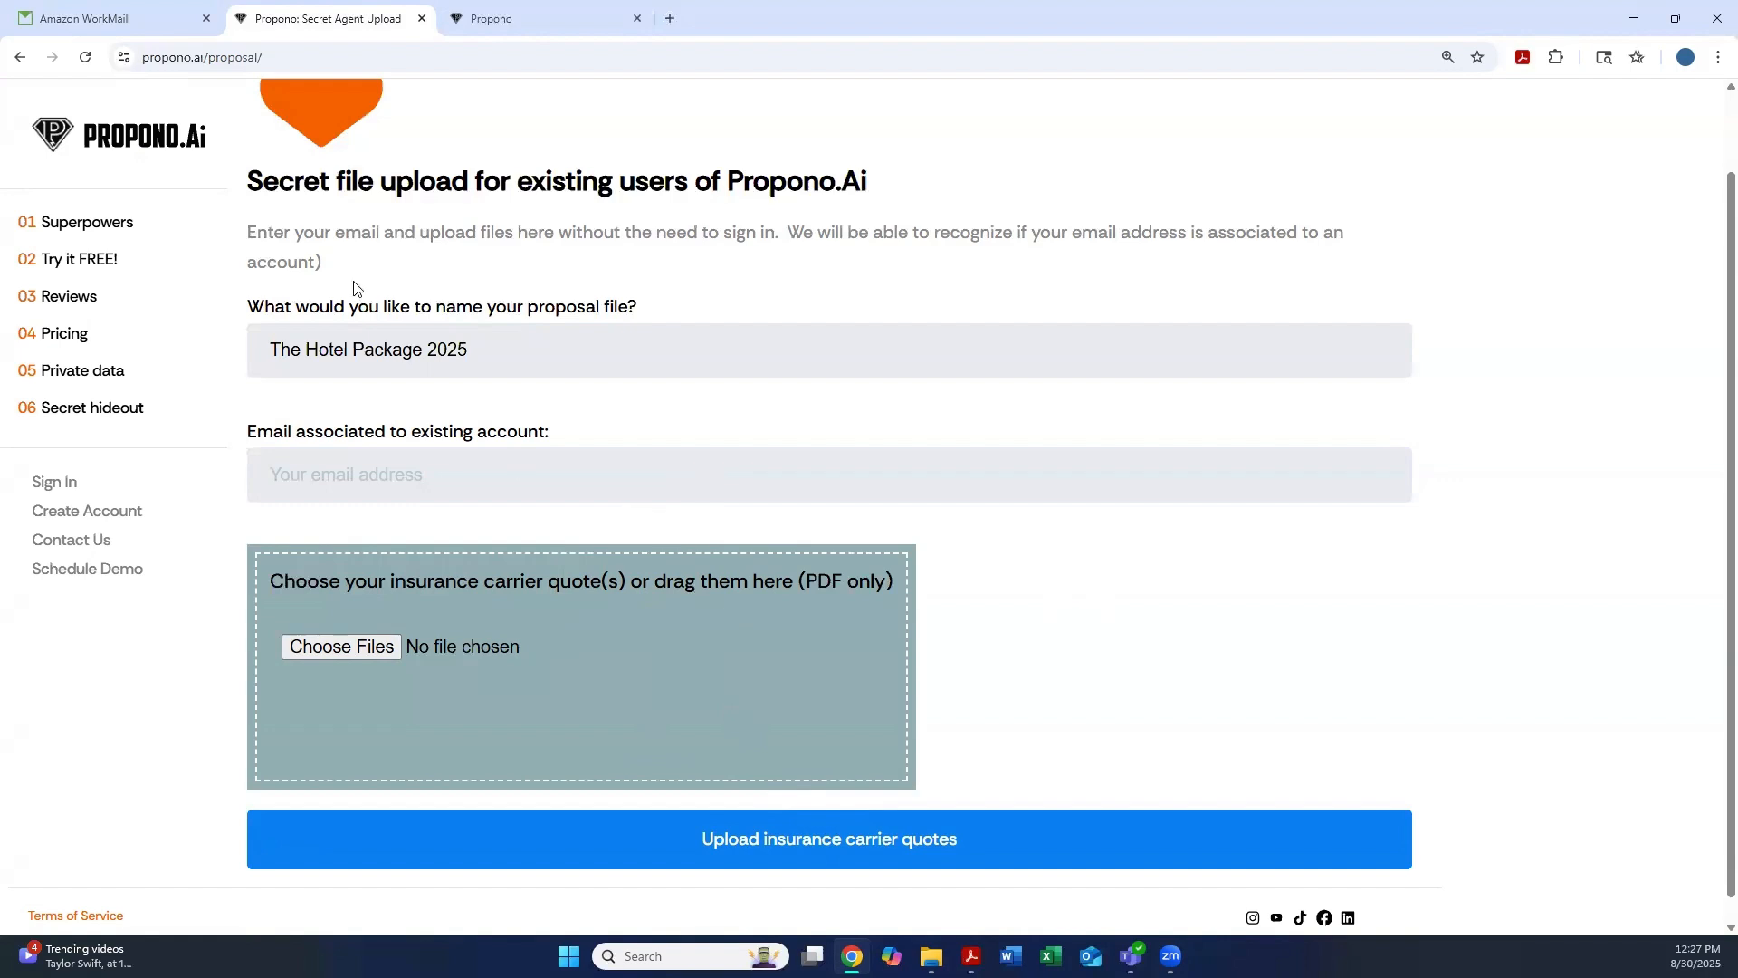
Return to Amazon WorkMail and open the proposal for review from the newest "Your Propono Proposal is Ready!" email.
{"action": "left_click", "coordinate": [104, 16]}
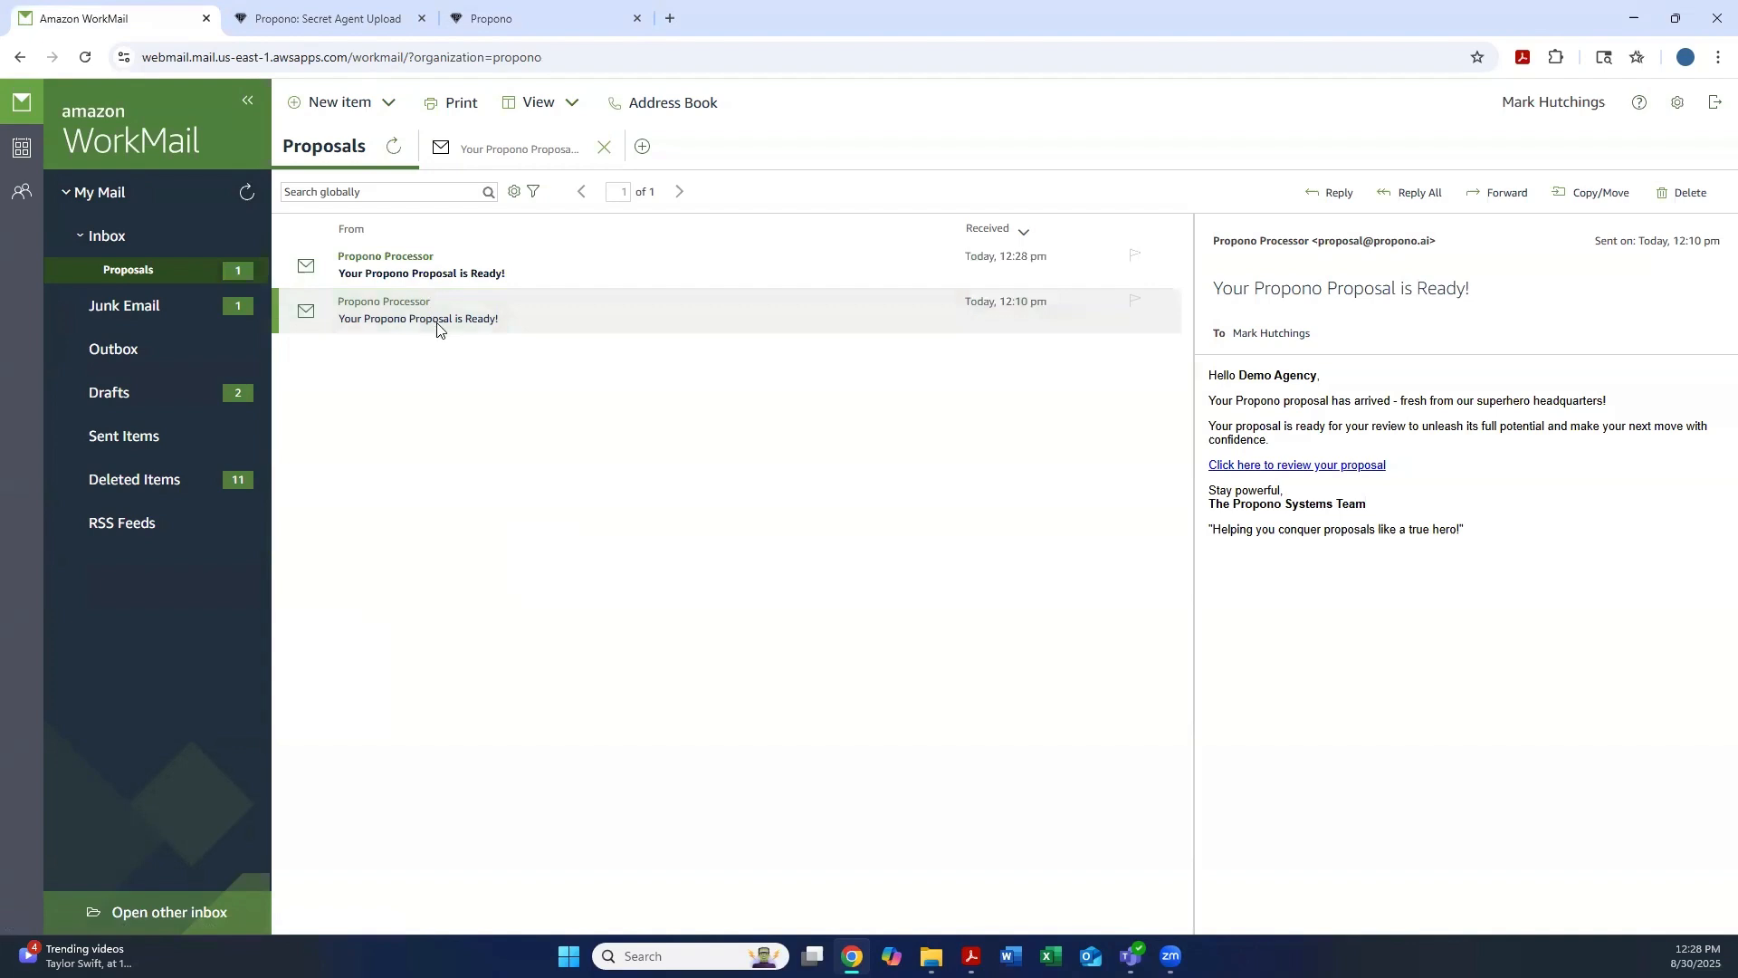
{"action": "left_click", "coordinate": [444, 330]}
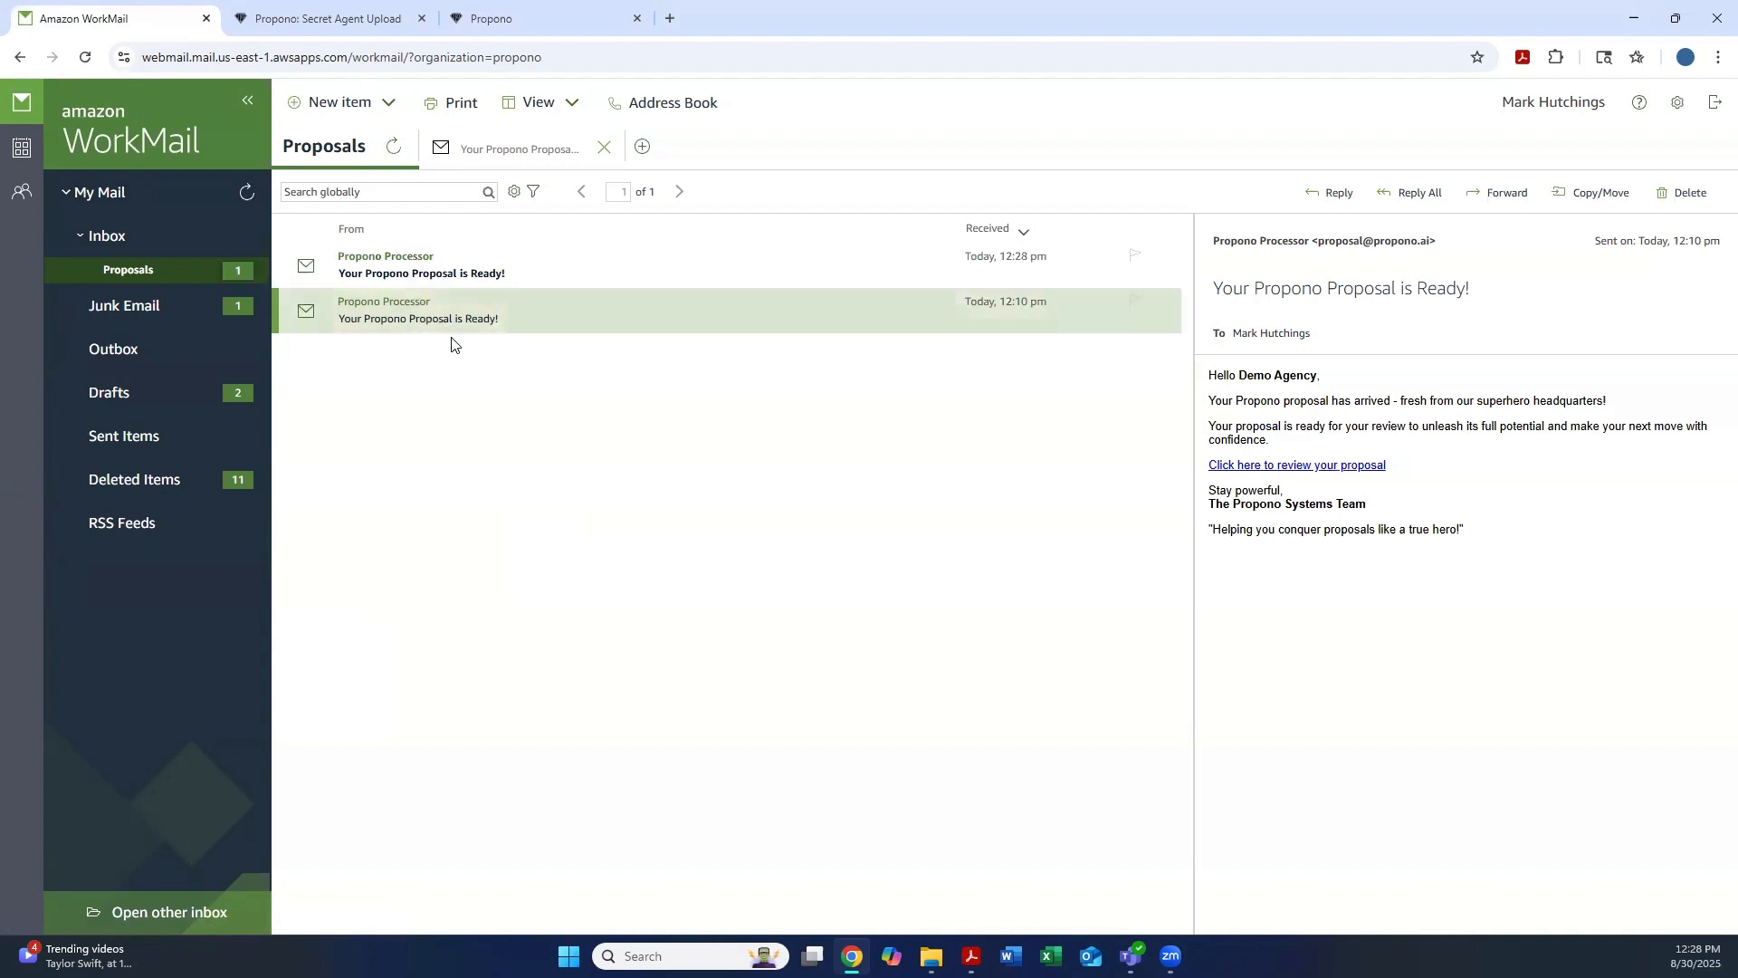
{"action": "left_click", "coordinate": [468, 269]}
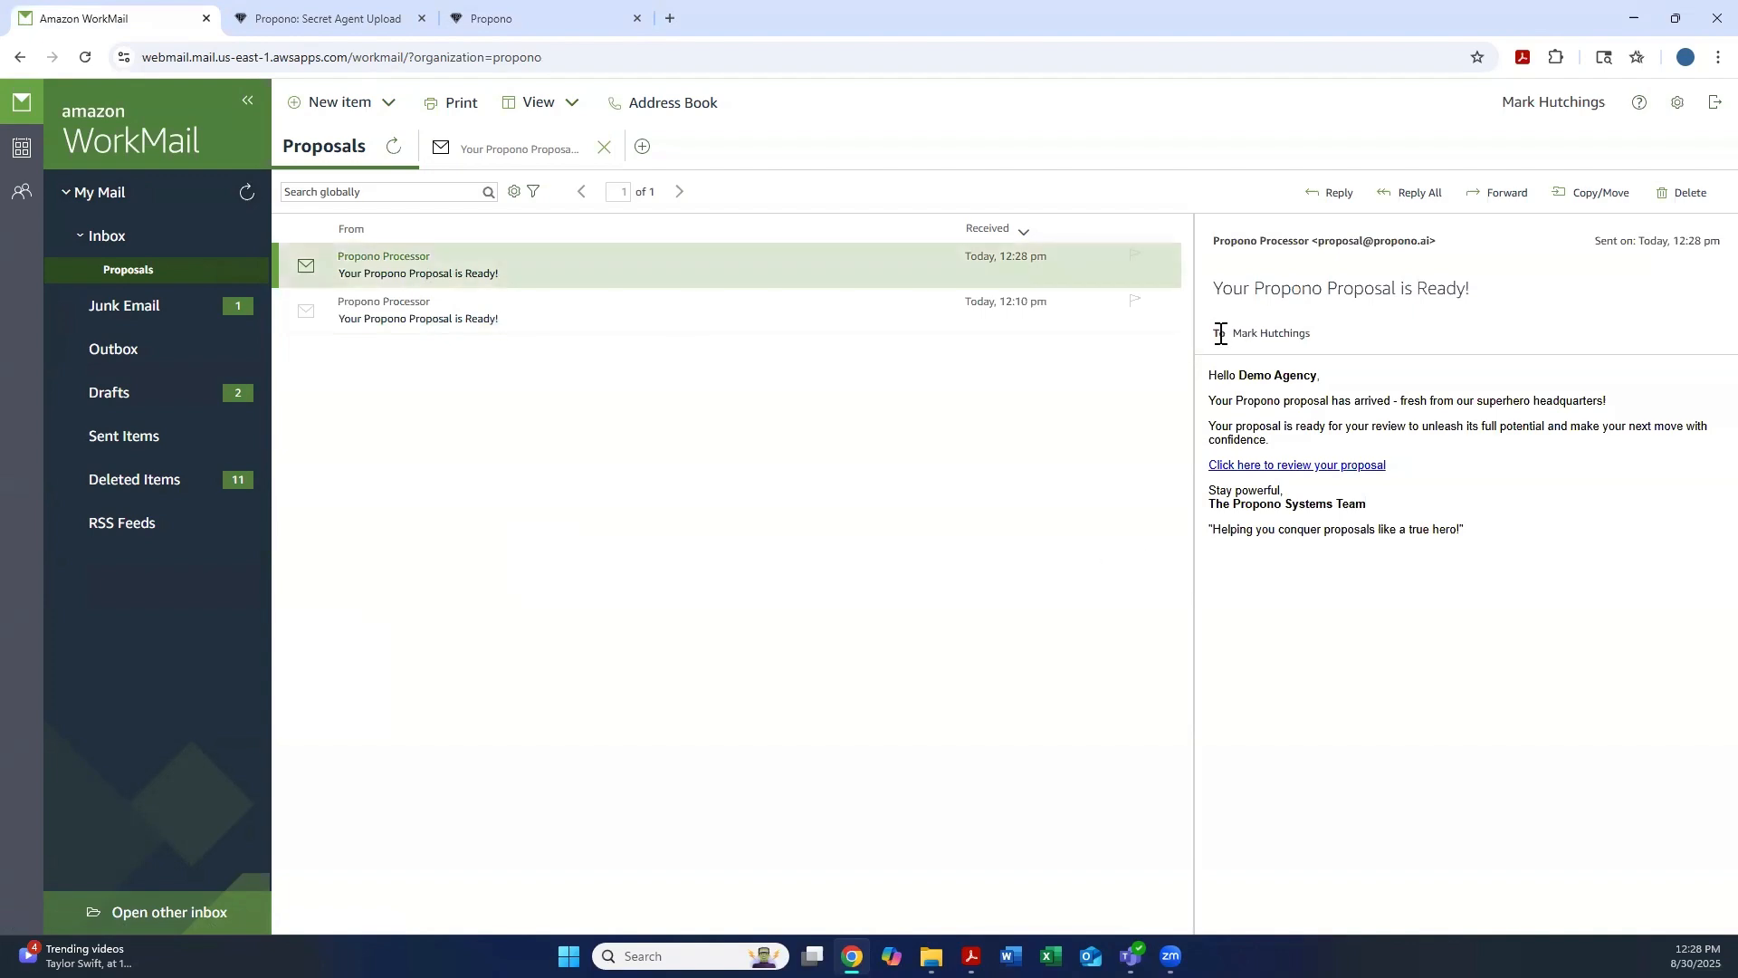
{"action": "left_click", "coordinate": [1272, 472]}
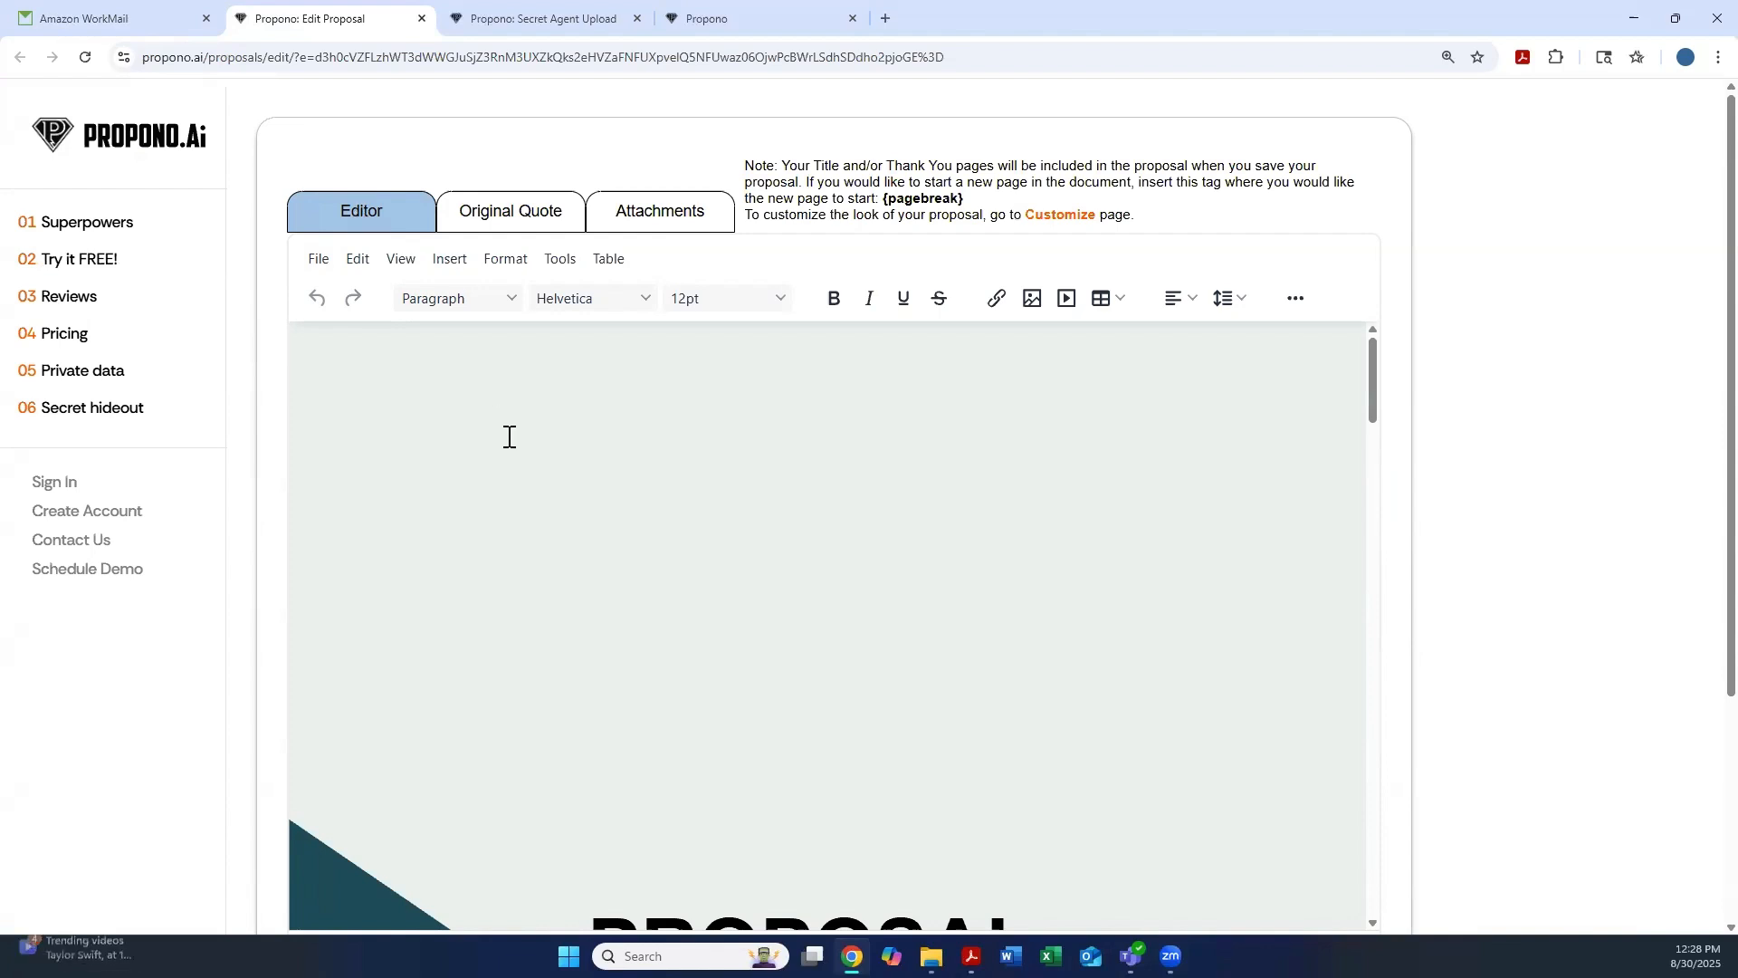
Examine the proposal down to its General Liability section and look through the original Quote Package A PDF in Acrobat for comparison.
{"action": "scroll", "coordinate": [508, 435], "scroll_direction": "down", "scroll_amount": 5}
{"action": "scroll", "coordinate": [509, 436], "scroll_direction": "down", "scroll_amount": 10}
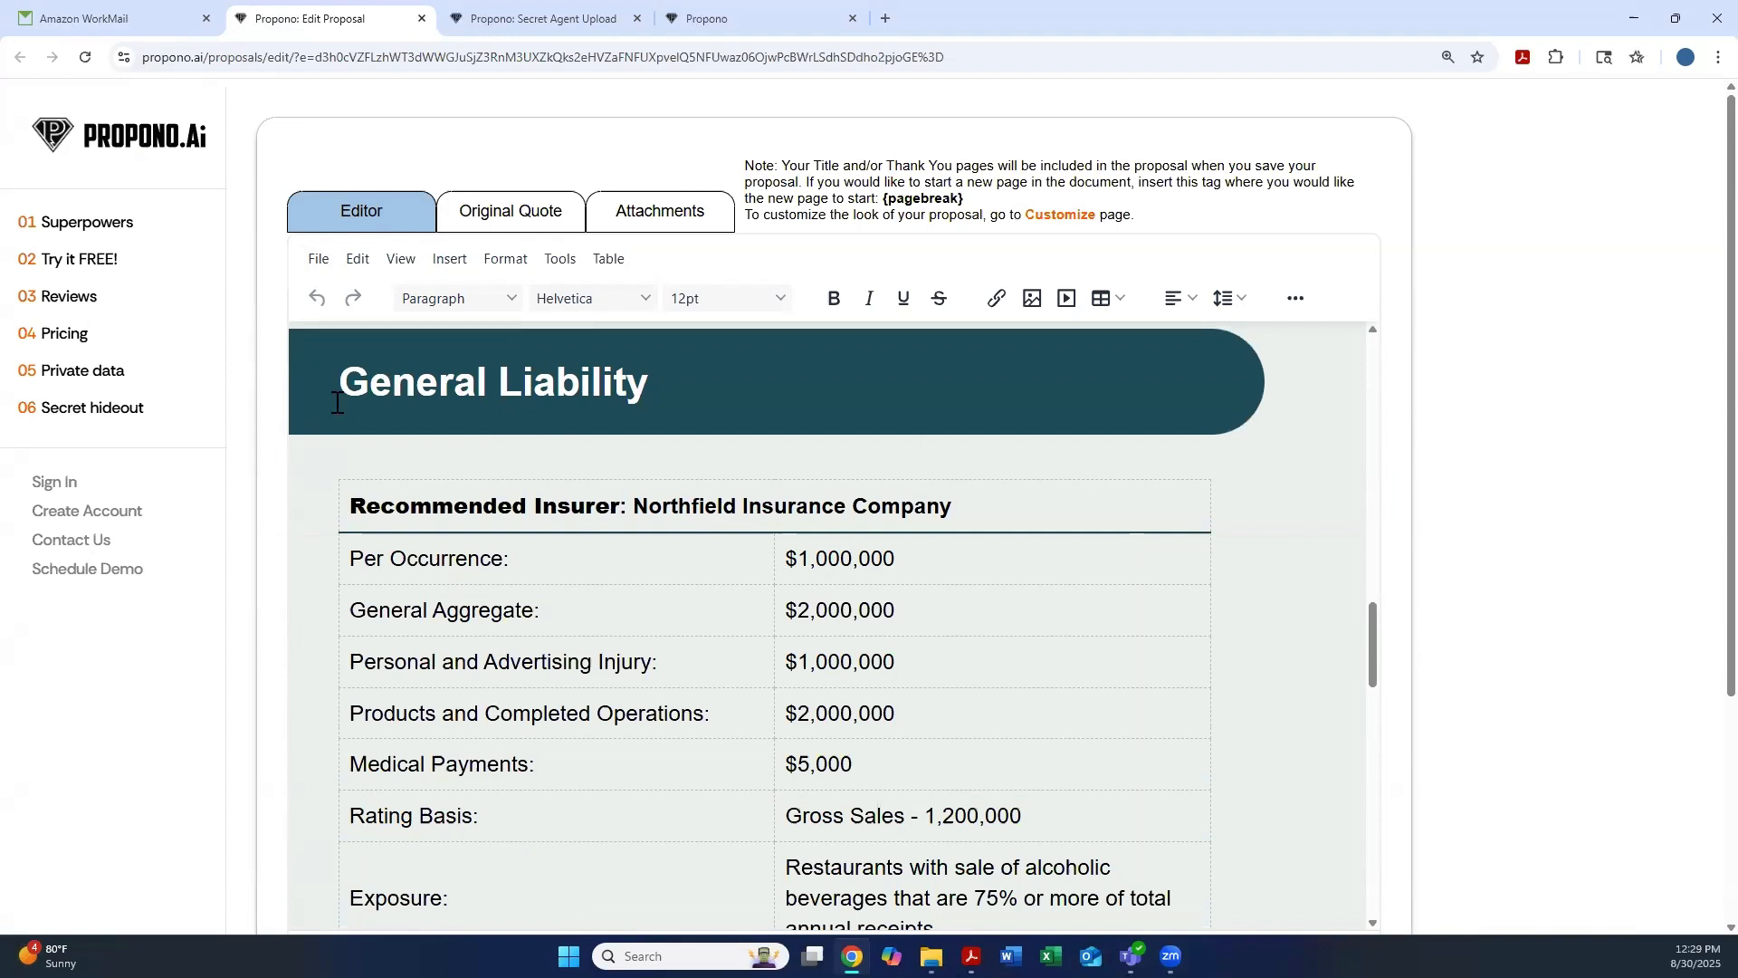
{"action": "scroll", "coordinate": [335, 401], "scroll_direction": "down", "scroll_amount": 1}
{"action": "scroll", "coordinate": [335, 401], "scroll_direction": "up", "scroll_amount": 1}
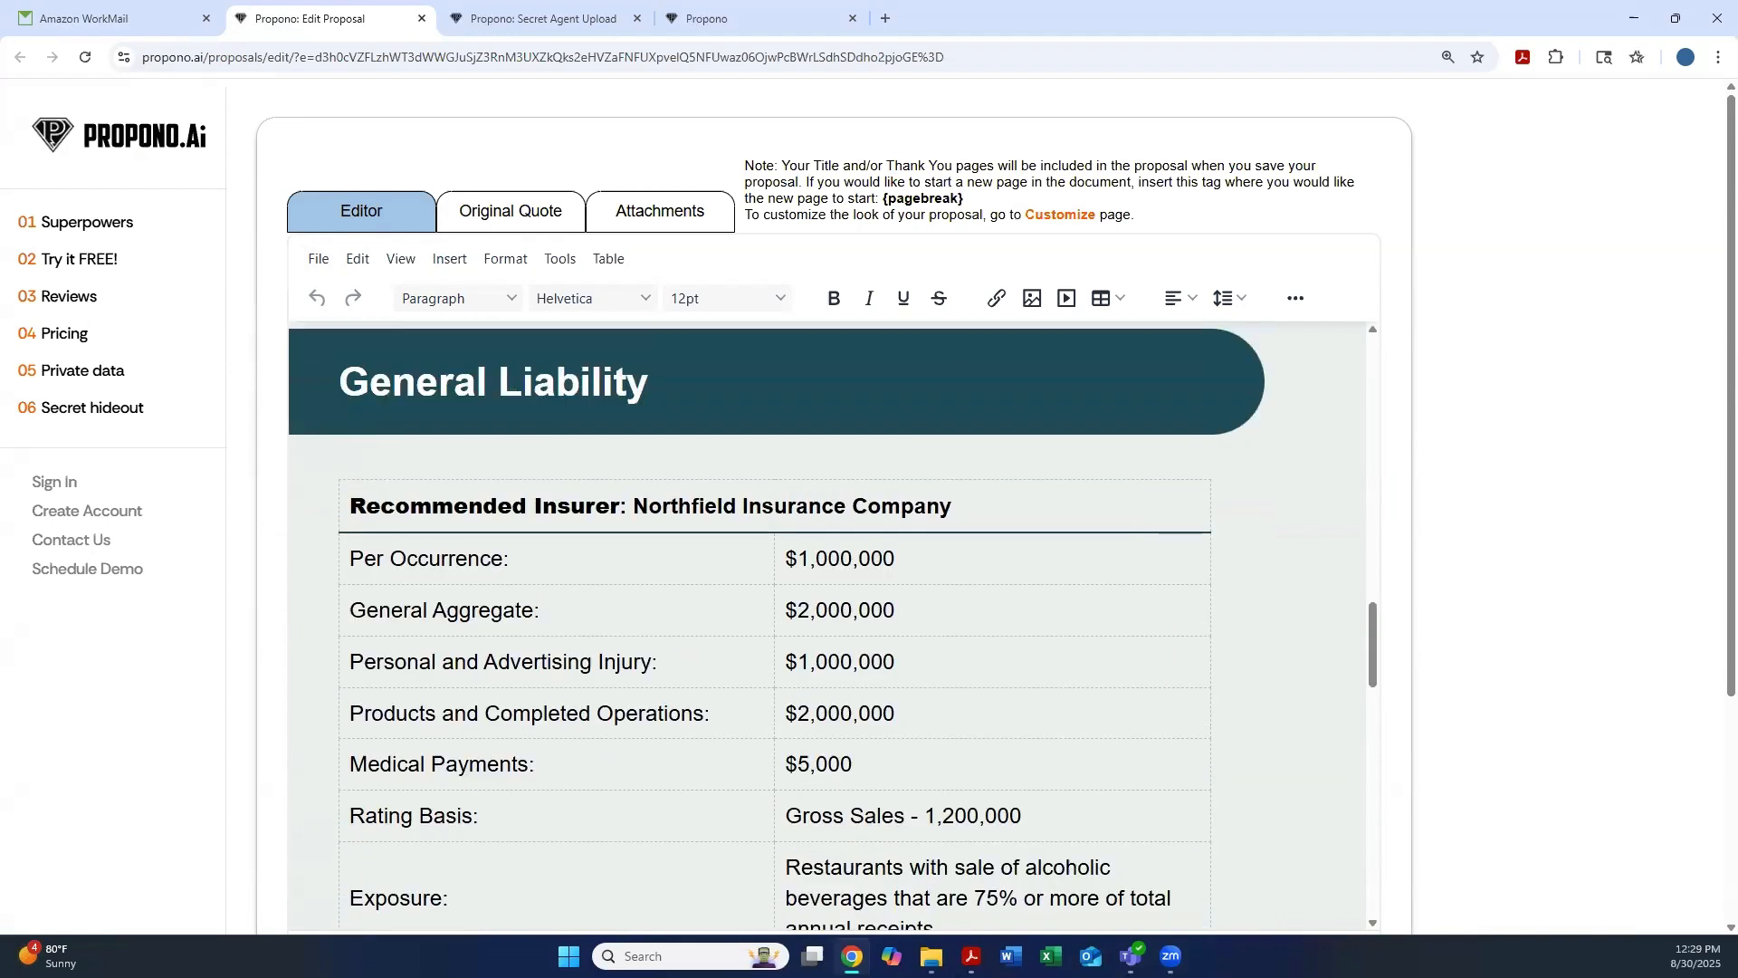
{"action": "key", "text": "alt+Tab"}
{"action": "key", "text": "alt+Tab"}
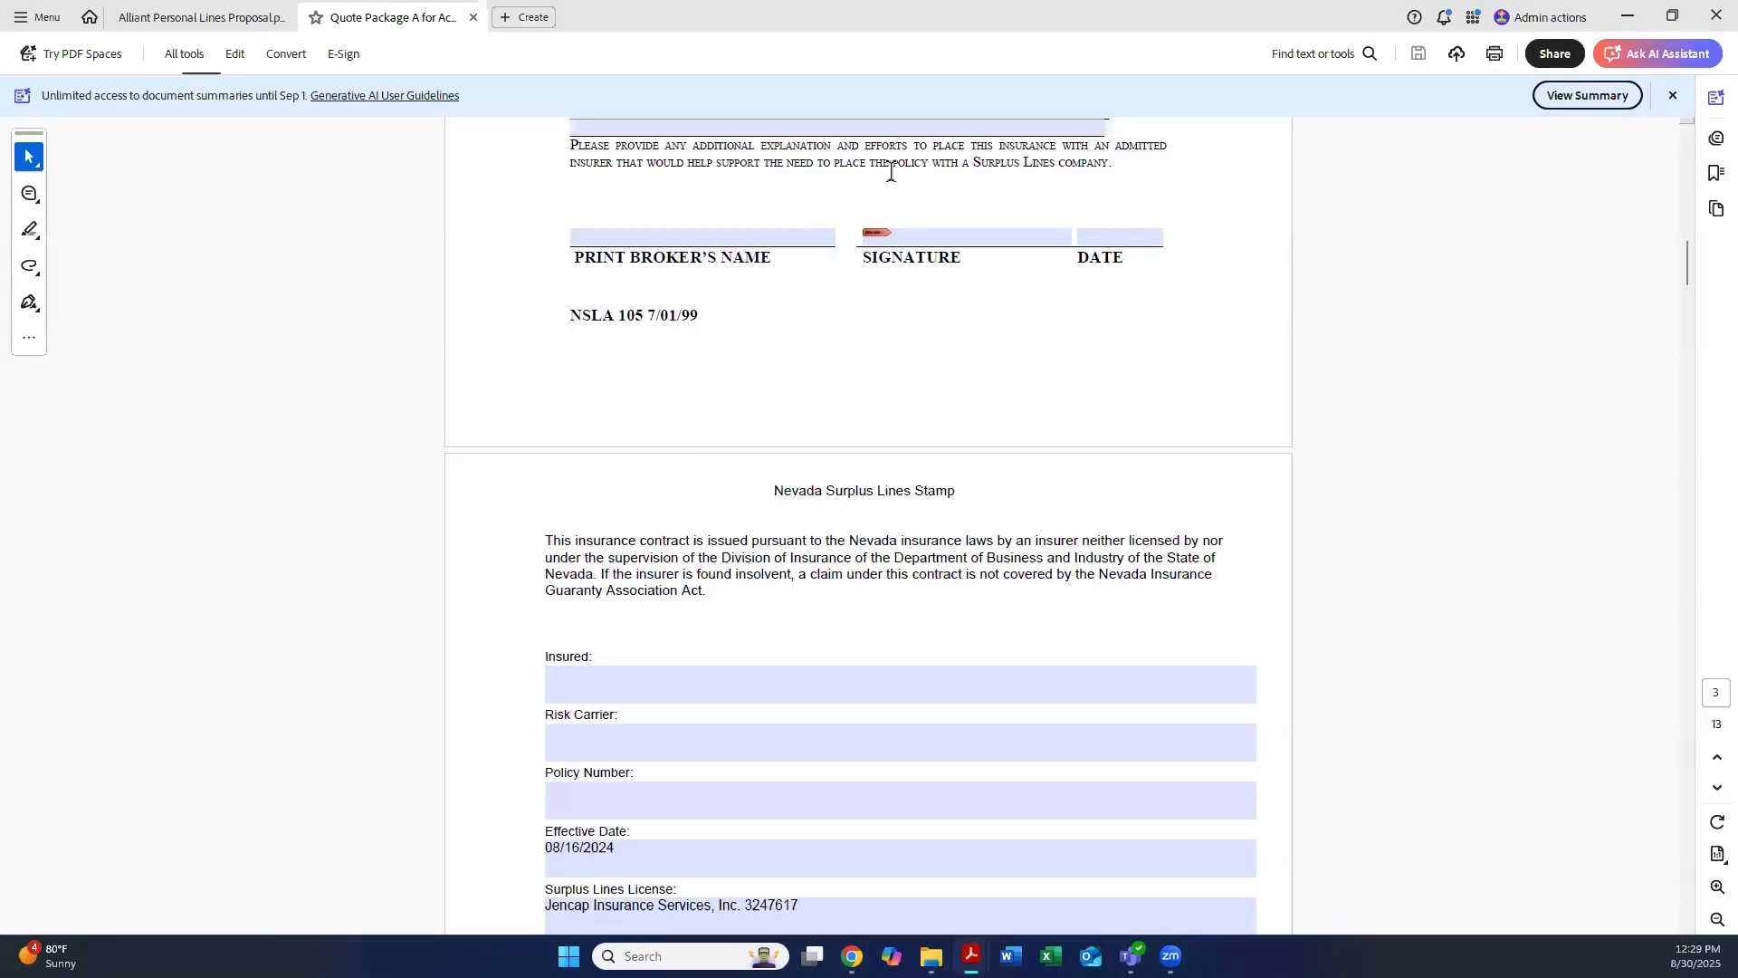
{"action": "scroll", "coordinate": [520, 306], "scroll_direction": "up", "scroll_amount": 10}
{"action": "left_click_drag", "start_coordinate": [1687, 184], "coordinate": [1687, 164]}
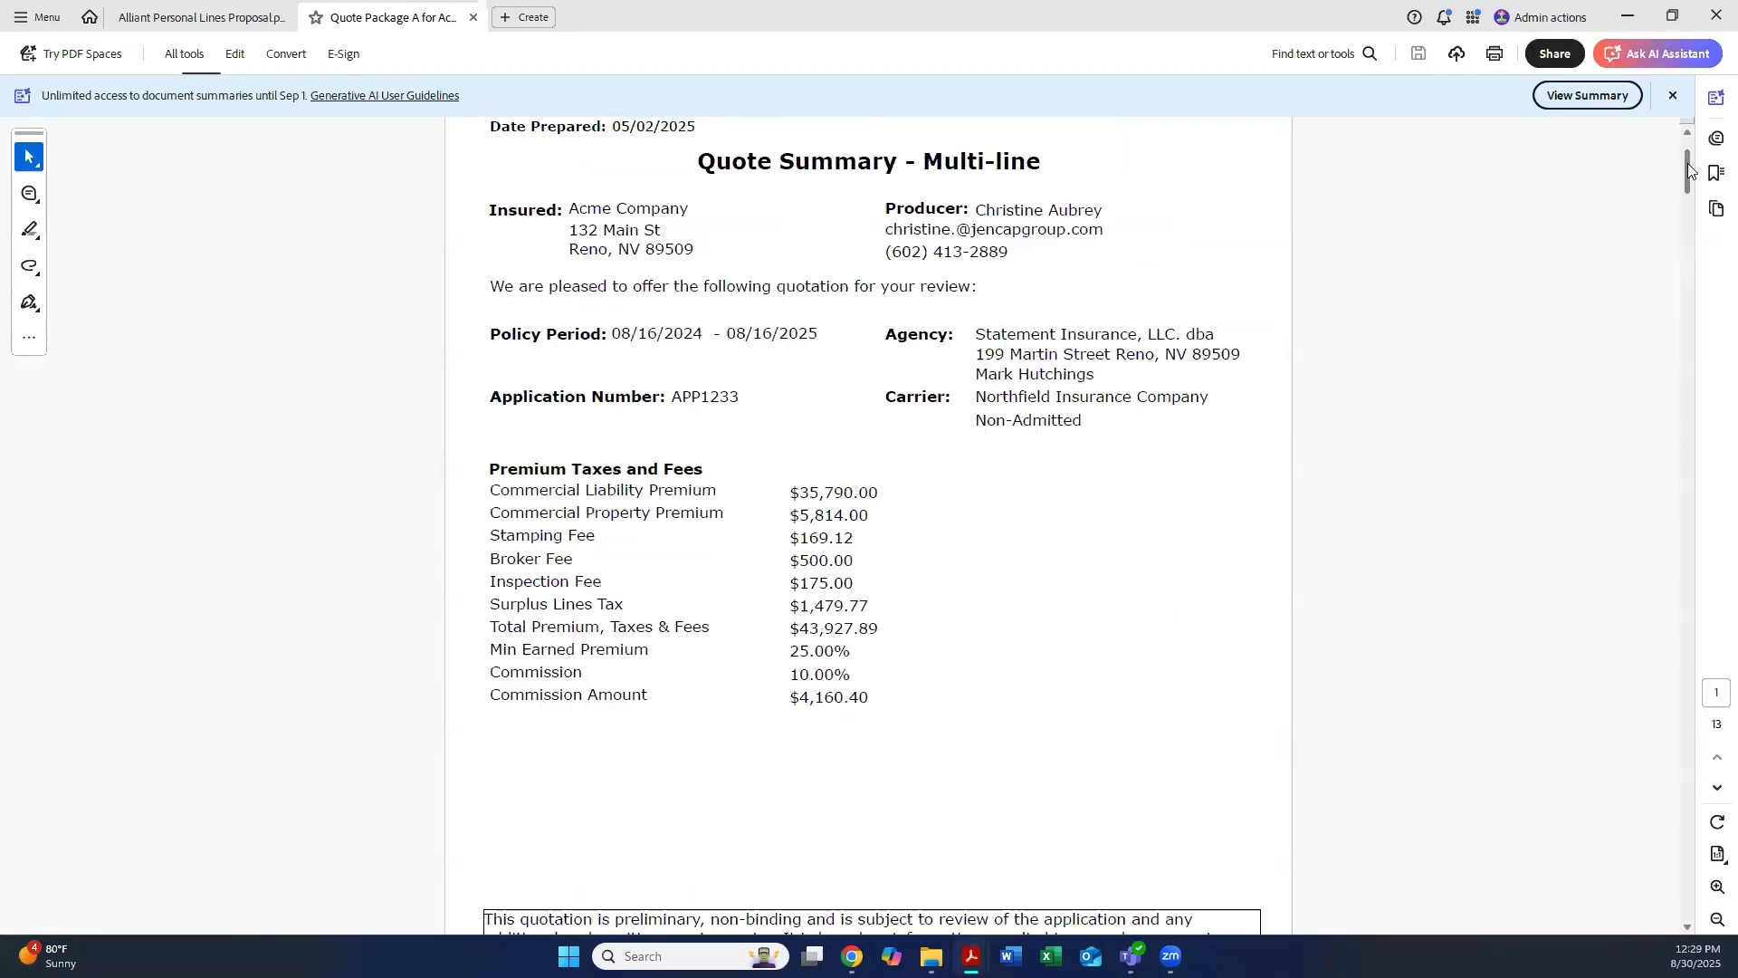
{"action": "scroll", "coordinate": [613, 426], "scroll_direction": "down", "scroll_amount": 1}
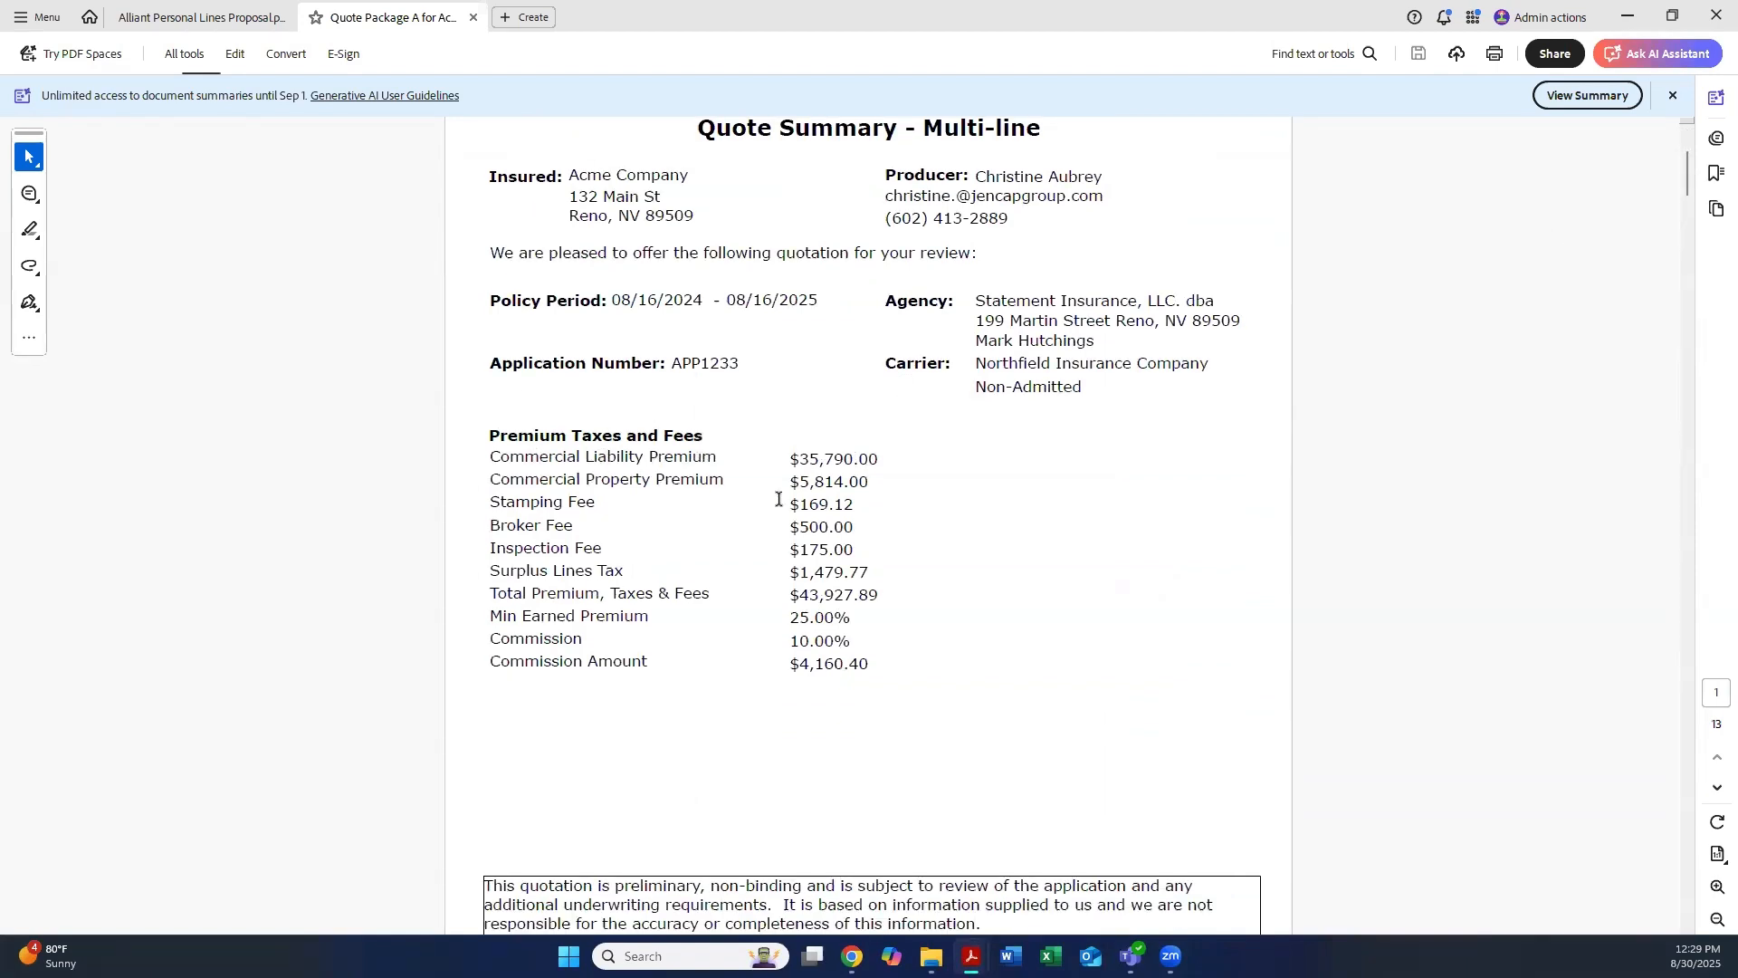
{"action": "scroll", "coordinate": [1145, 543], "scroll_direction": "down", "scroll_amount": 10}
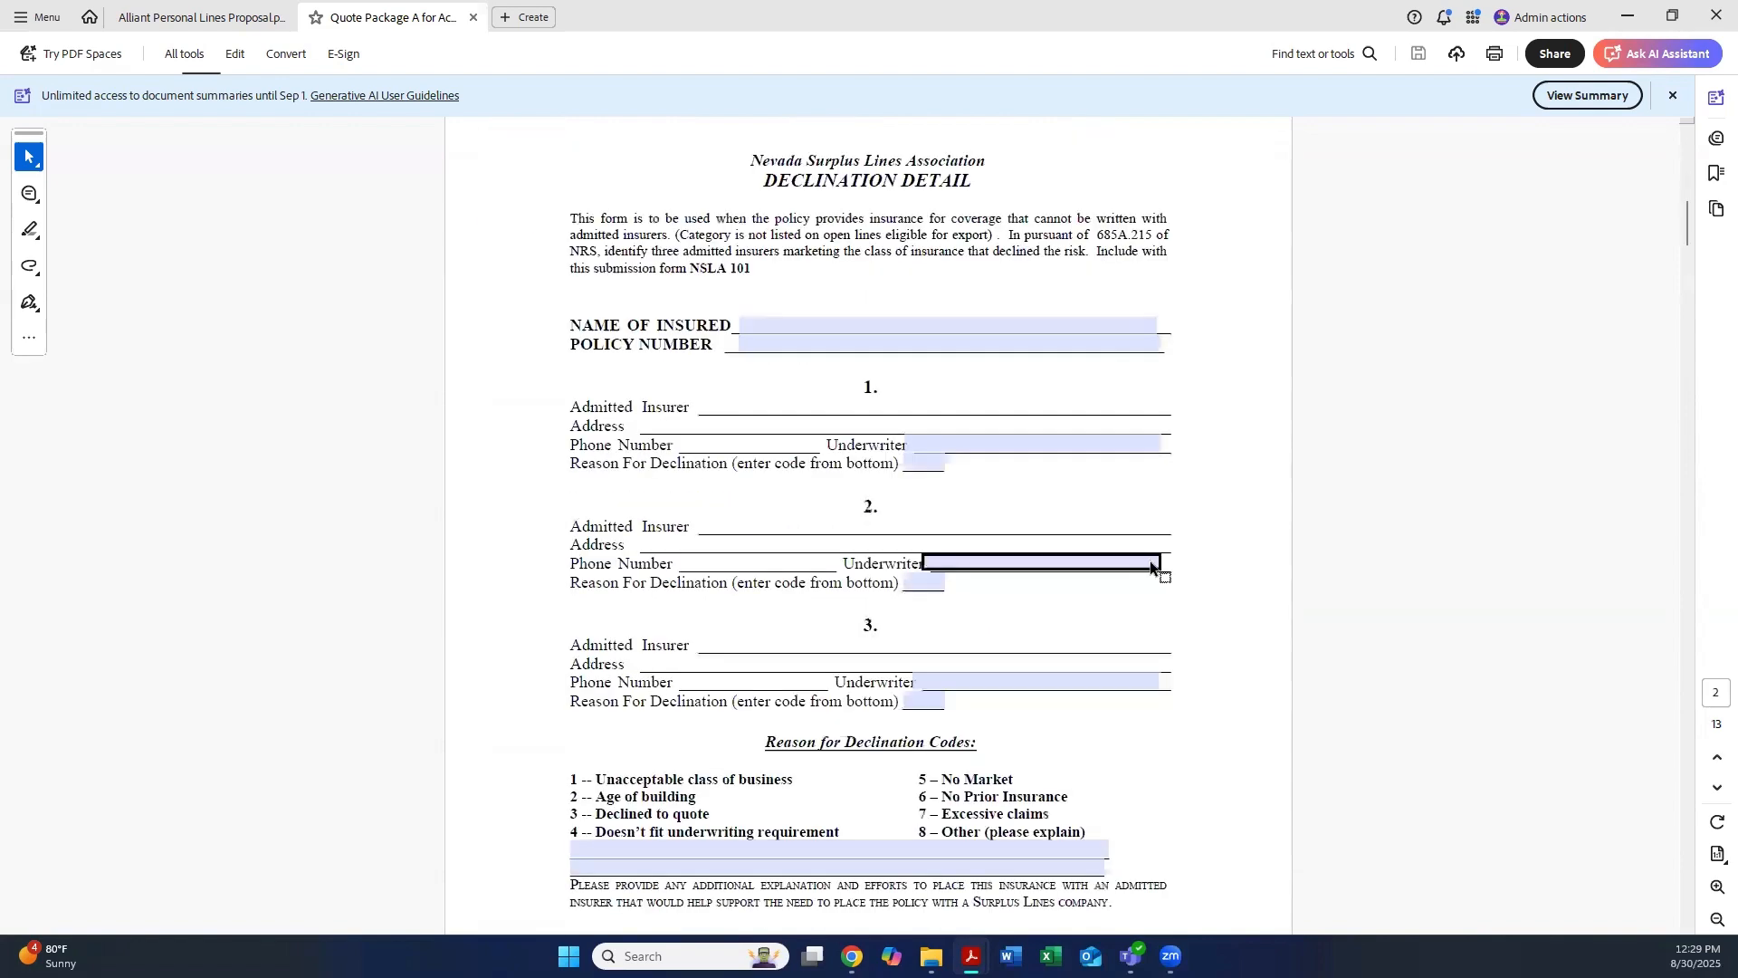
{"action": "scroll", "coordinate": [1152, 566], "scroll_direction": "down", "scroll_amount": 20}
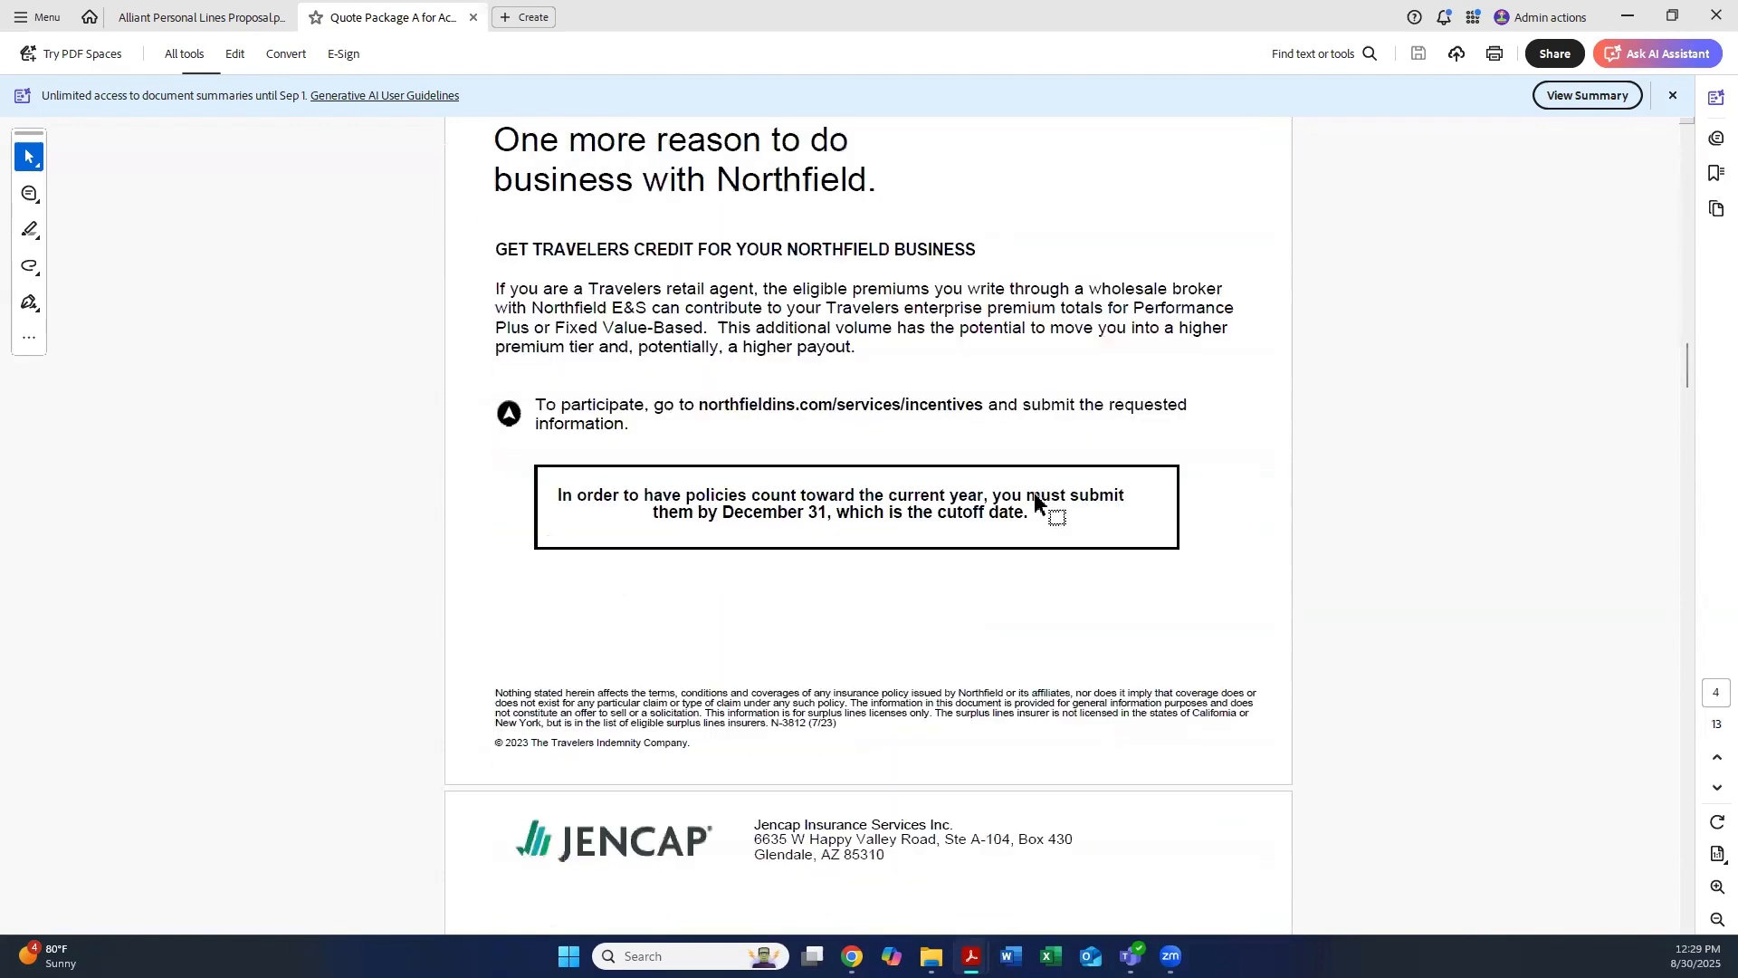
{"action": "scroll", "coordinate": [1037, 501], "scroll_direction": "down", "scroll_amount": 10}
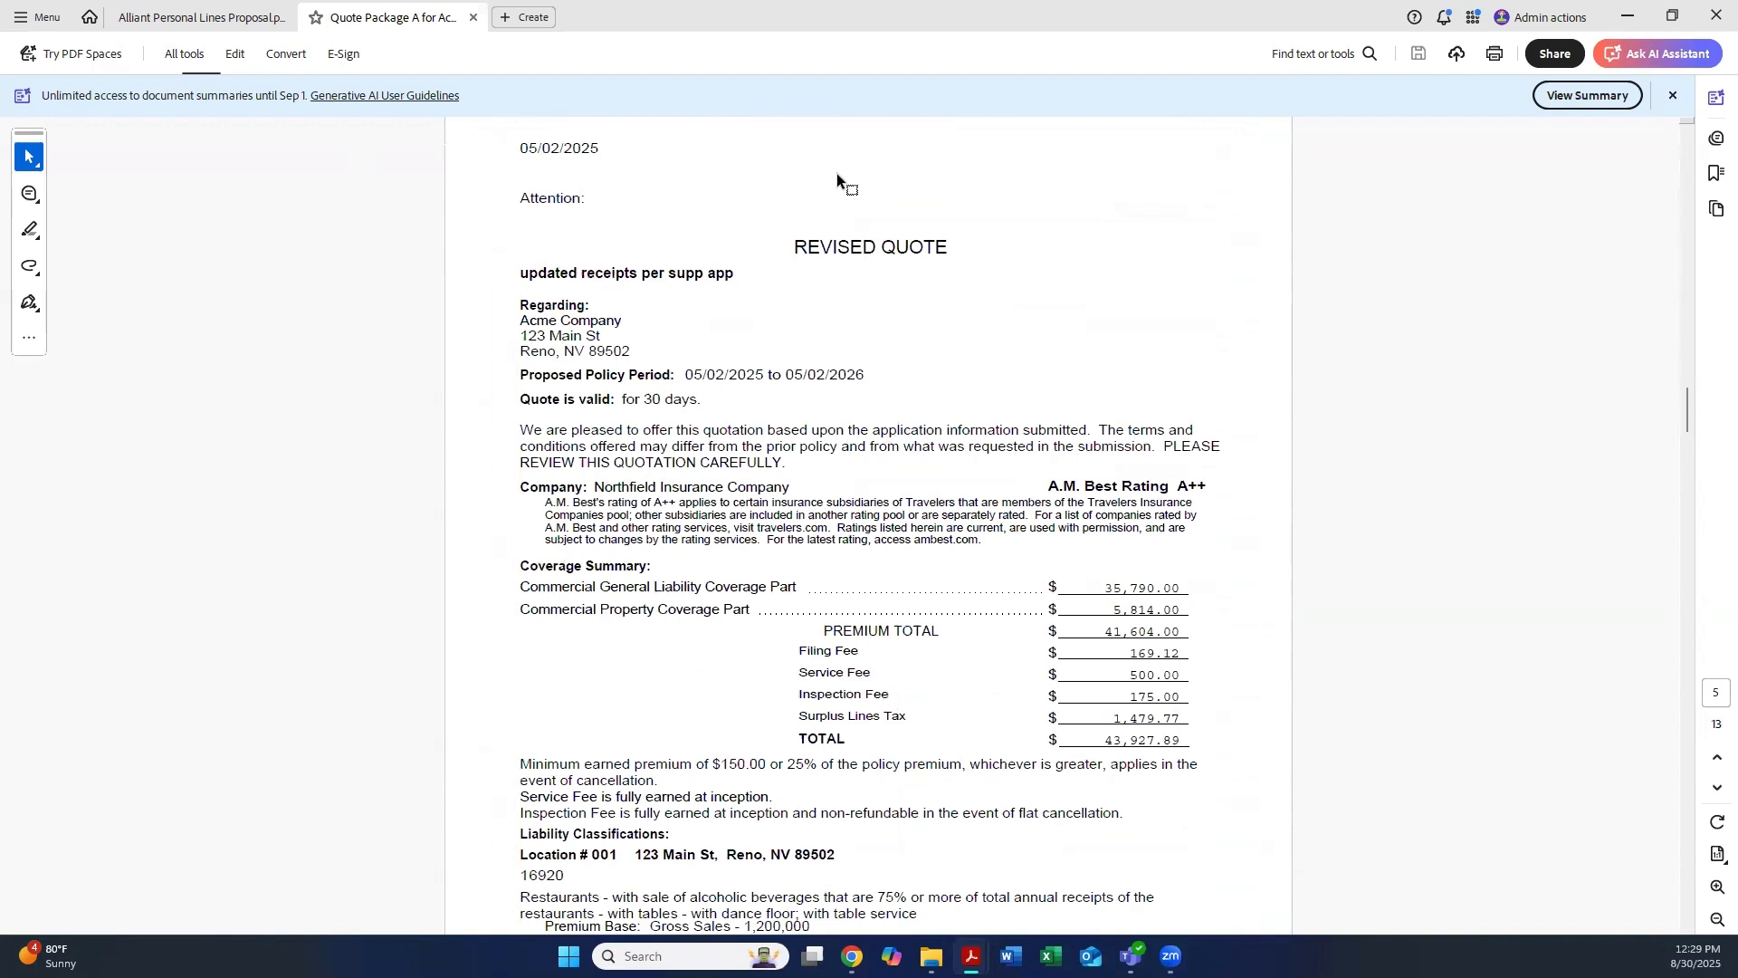
{"action": "left_click", "coordinate": [1630, 14]}
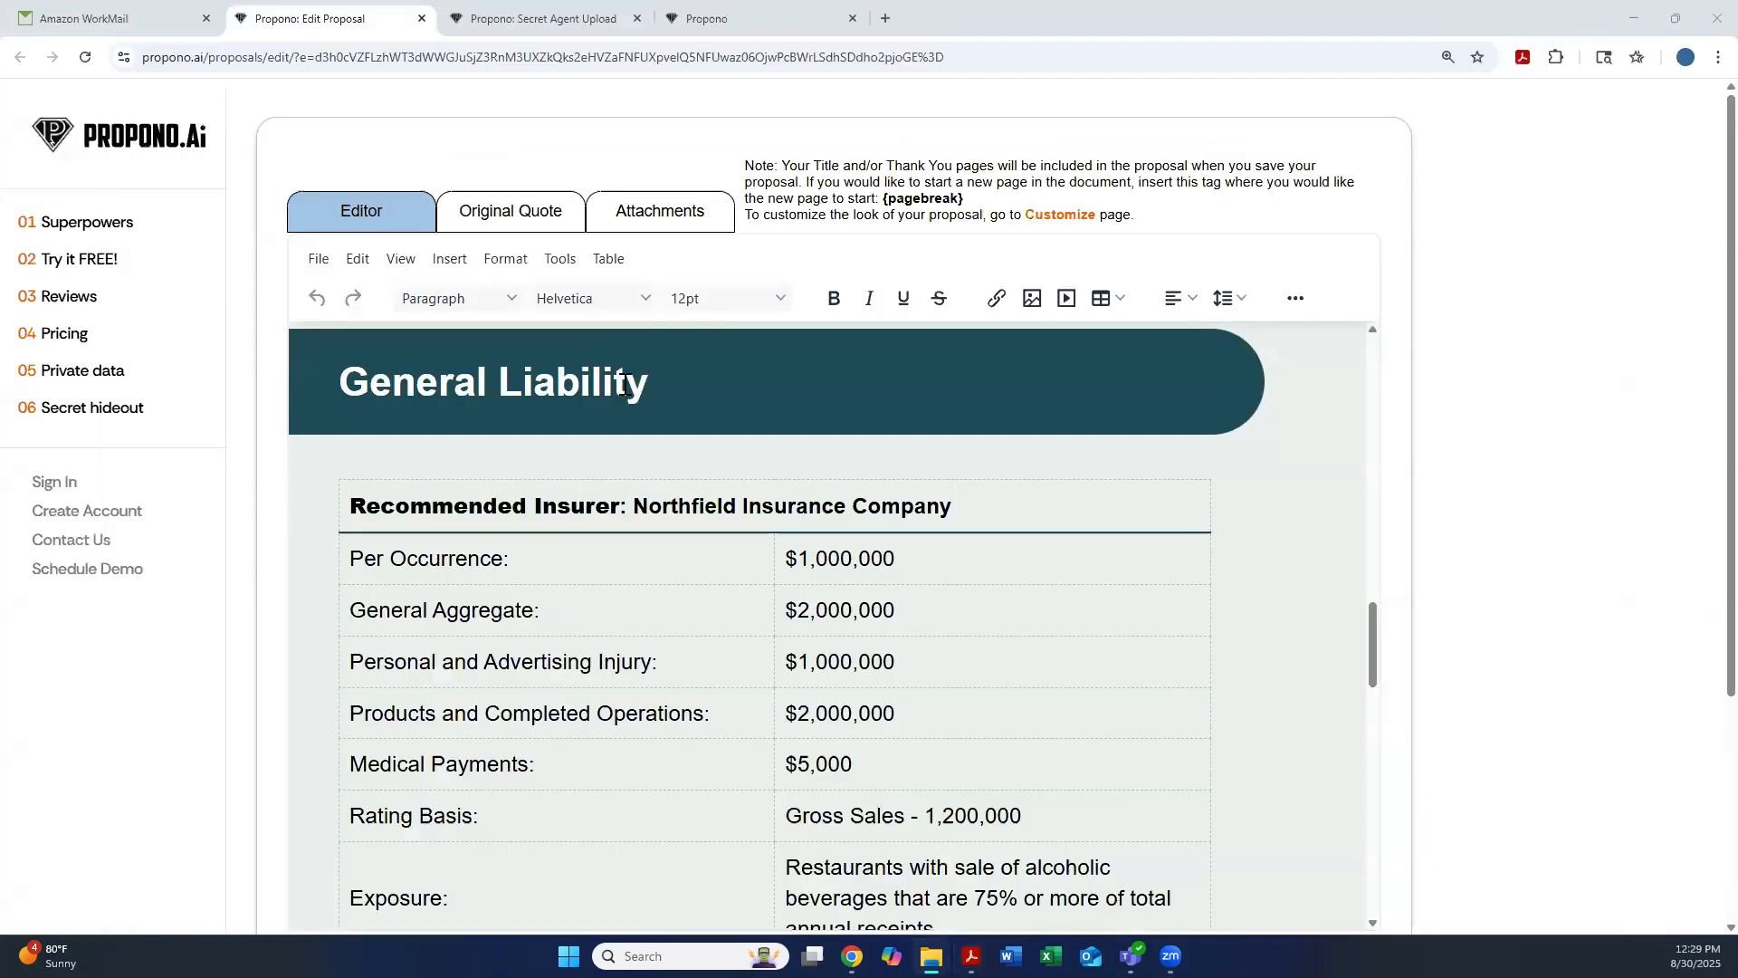
Move the 1,200,000 figure from the Rating Basis row to the Exposure row of the General Liability table.
{"action": "scroll", "coordinate": [648, 377], "scroll_direction": "down", "scroll_amount": 2}
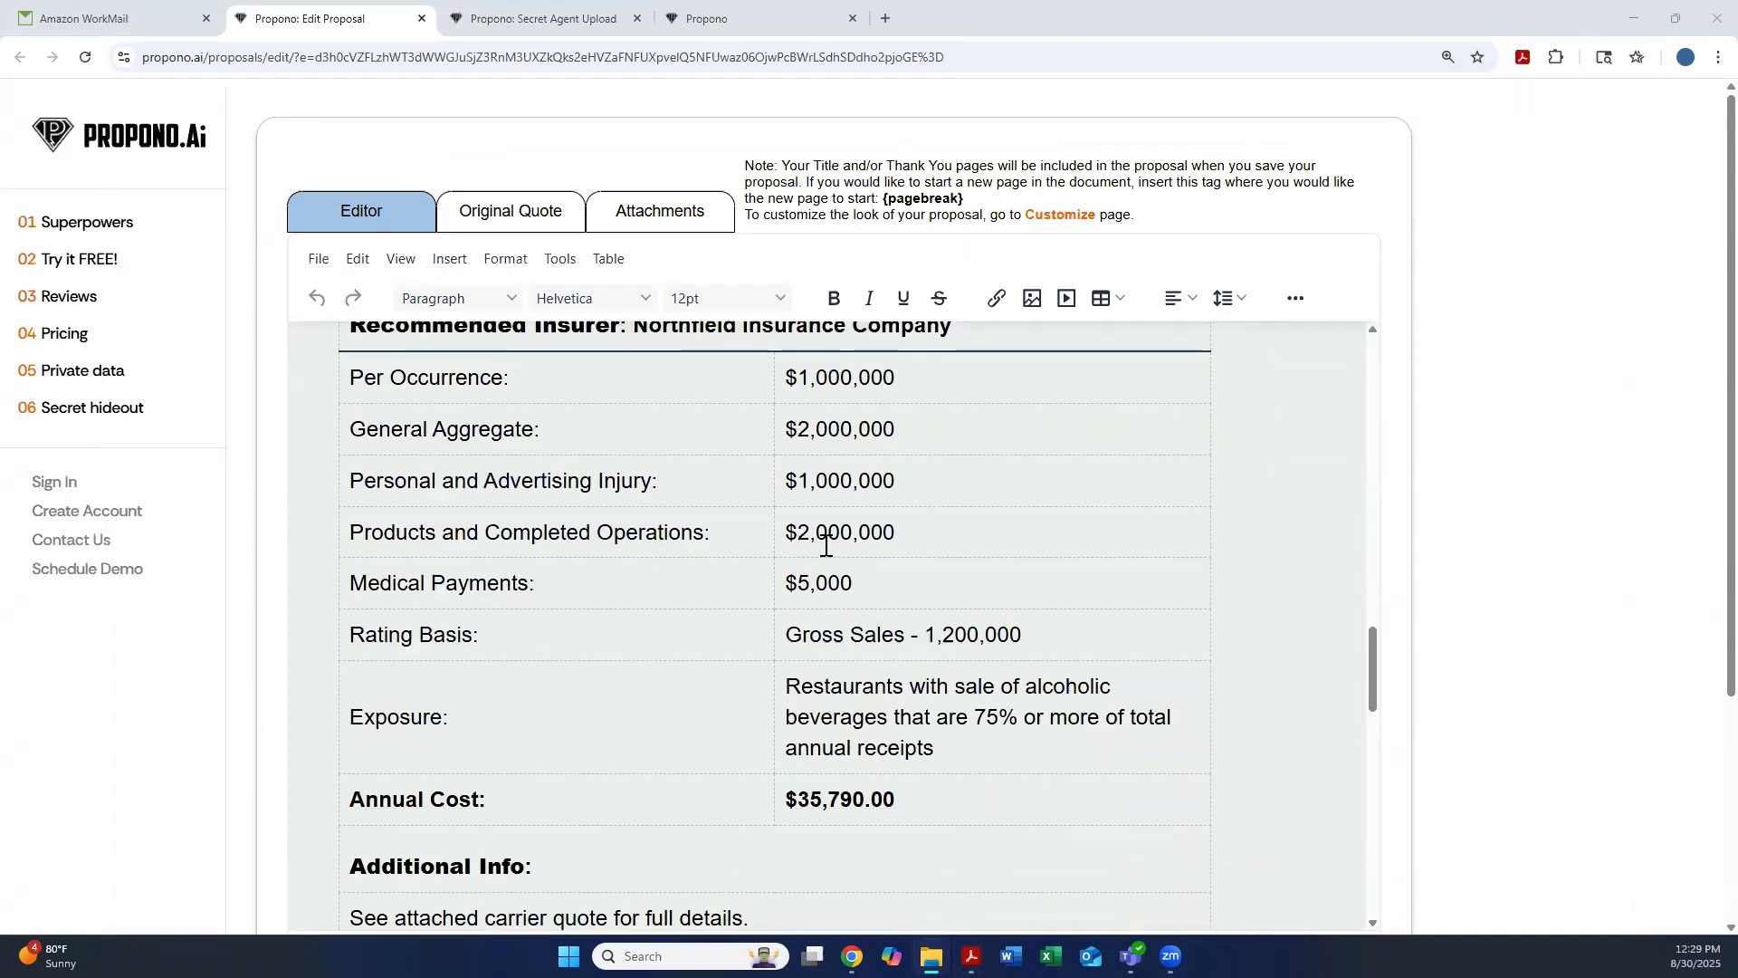
{"action": "scroll", "coordinate": [607, 602], "scroll_direction": "down", "scroll_amount": 1}
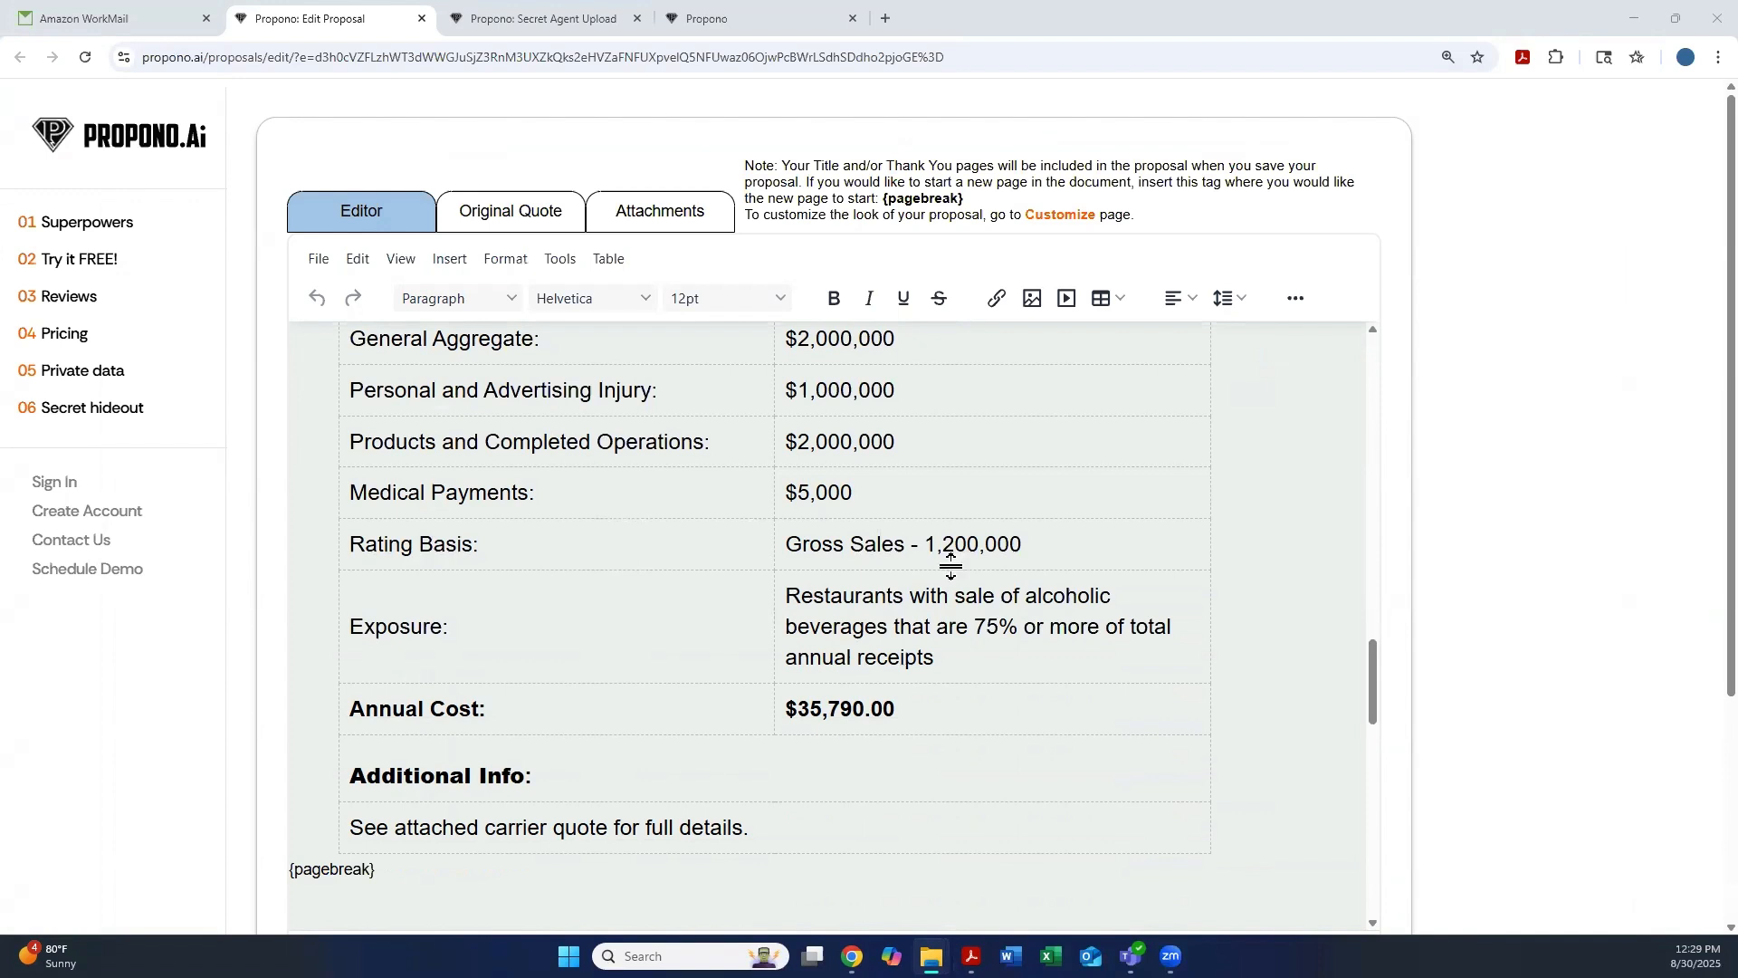
{"action": "left_click", "coordinate": [1034, 545]}
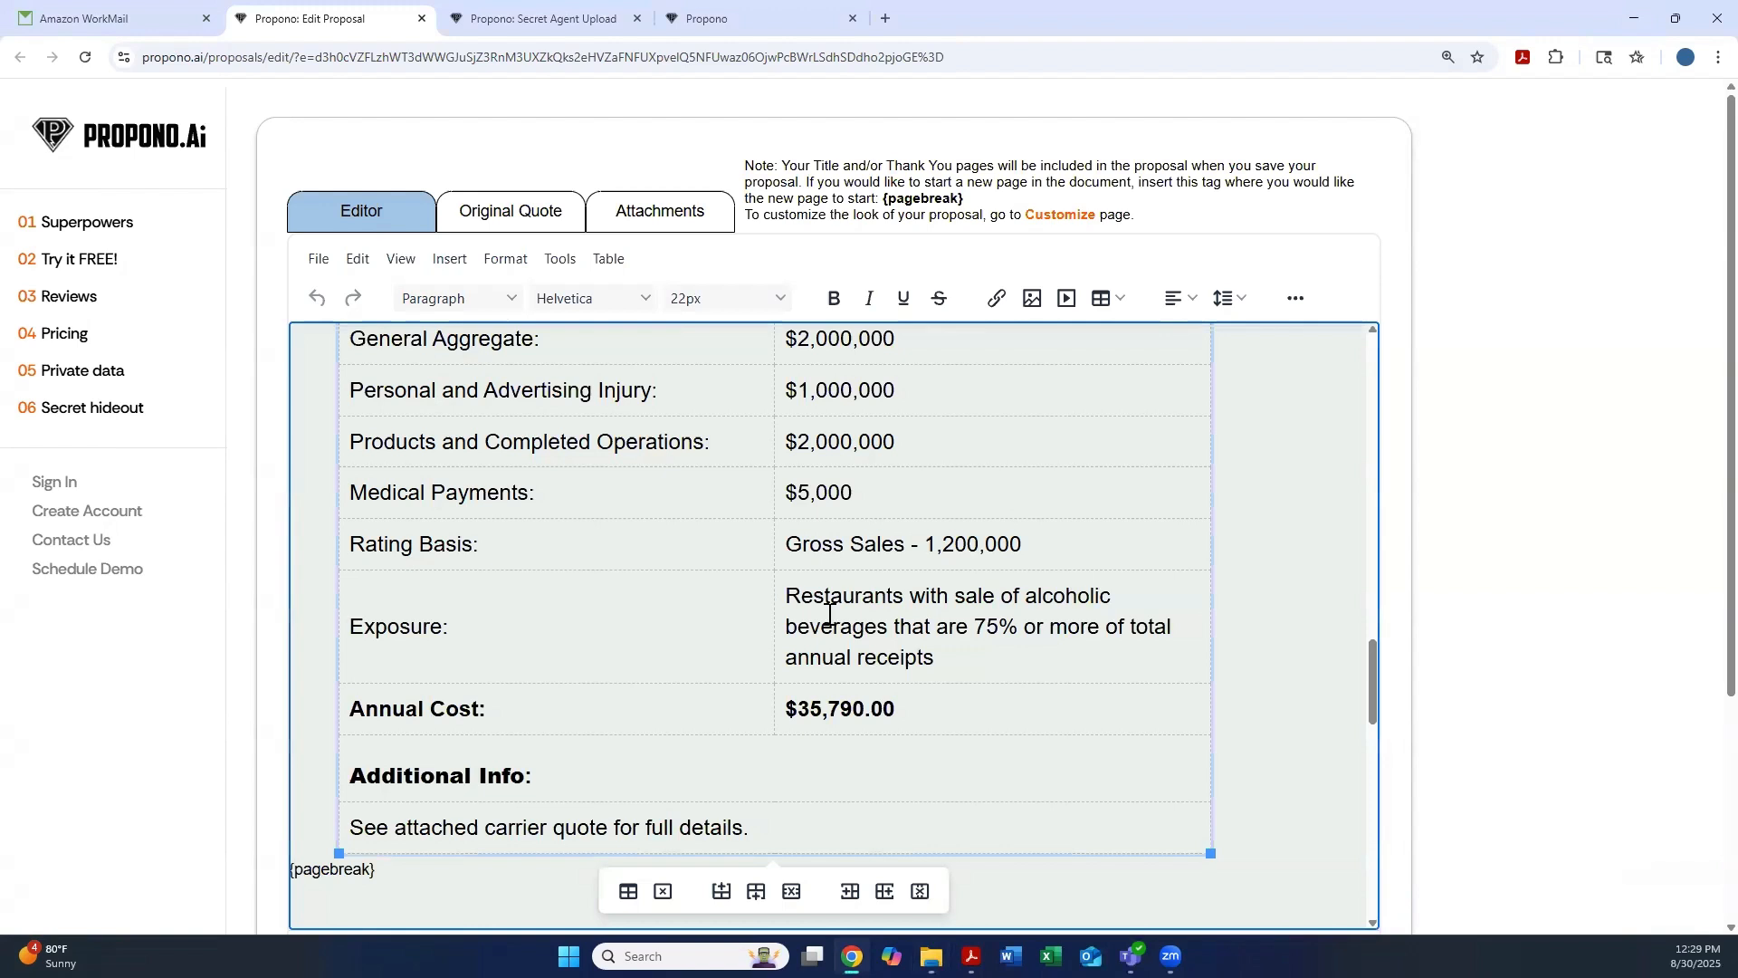
{"action": "left_click_drag", "start_coordinate": [1032, 547], "coordinate": [926, 552]}
{"action": "key", "text": "ctrl+c"}
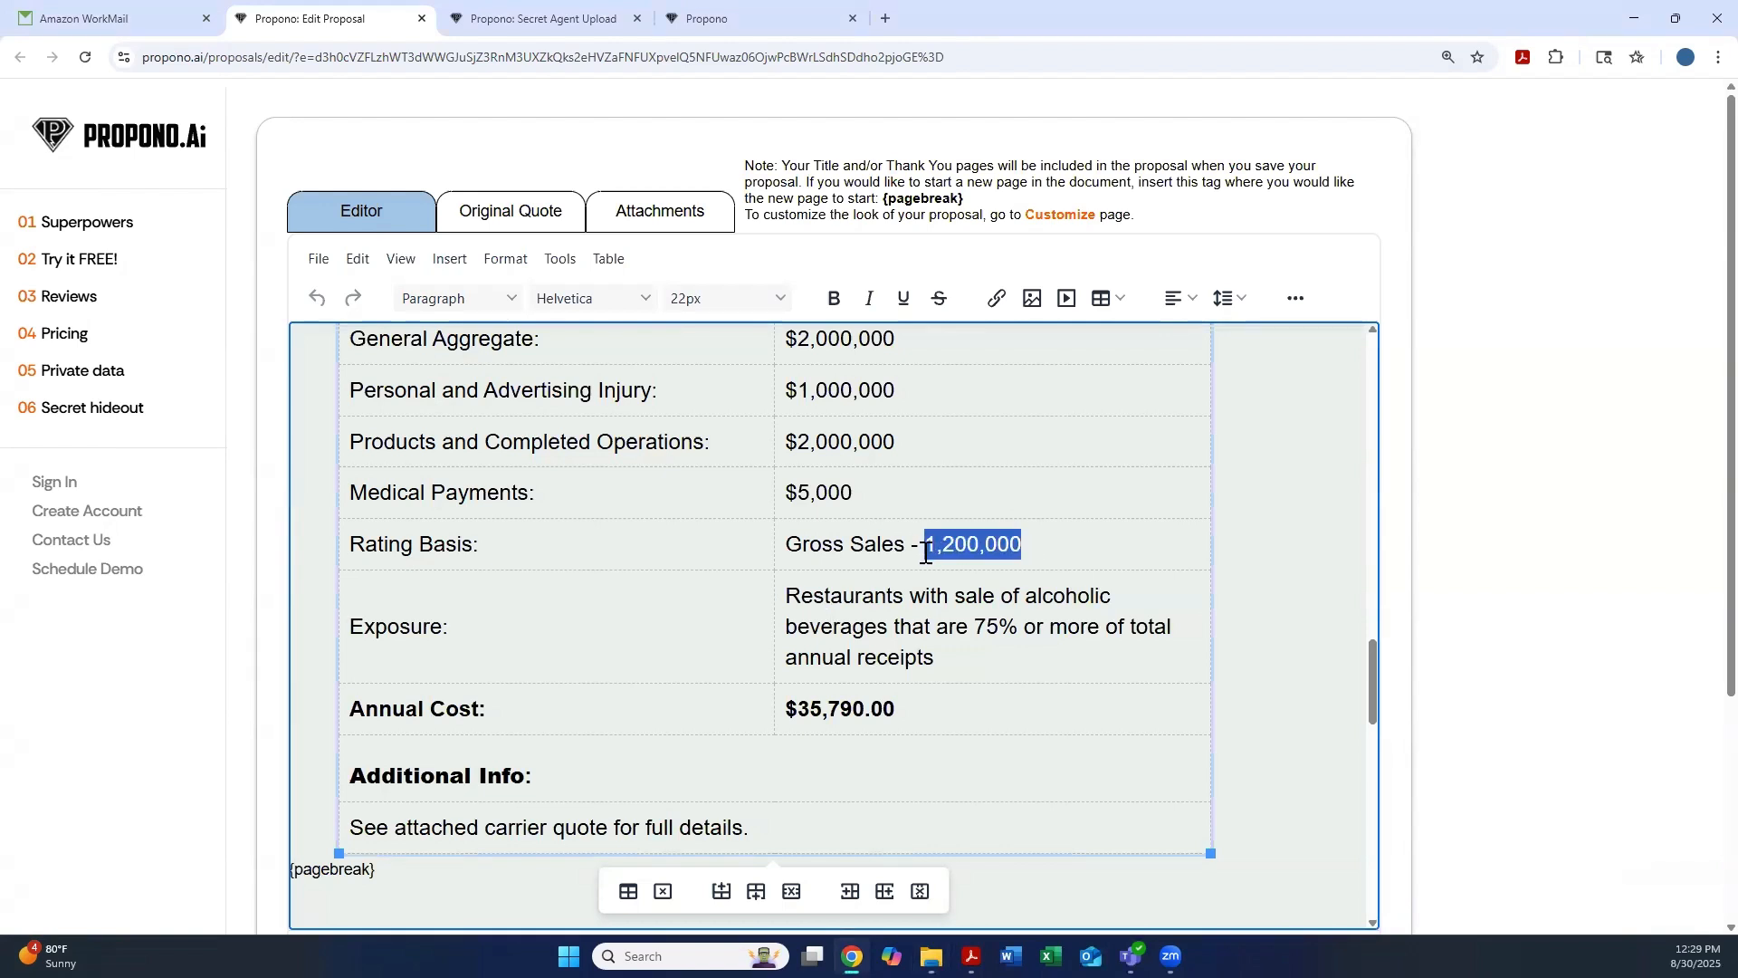
{"action": "key", "text": "BackSpace"}
{"action": "left_click", "coordinate": [960, 659]}
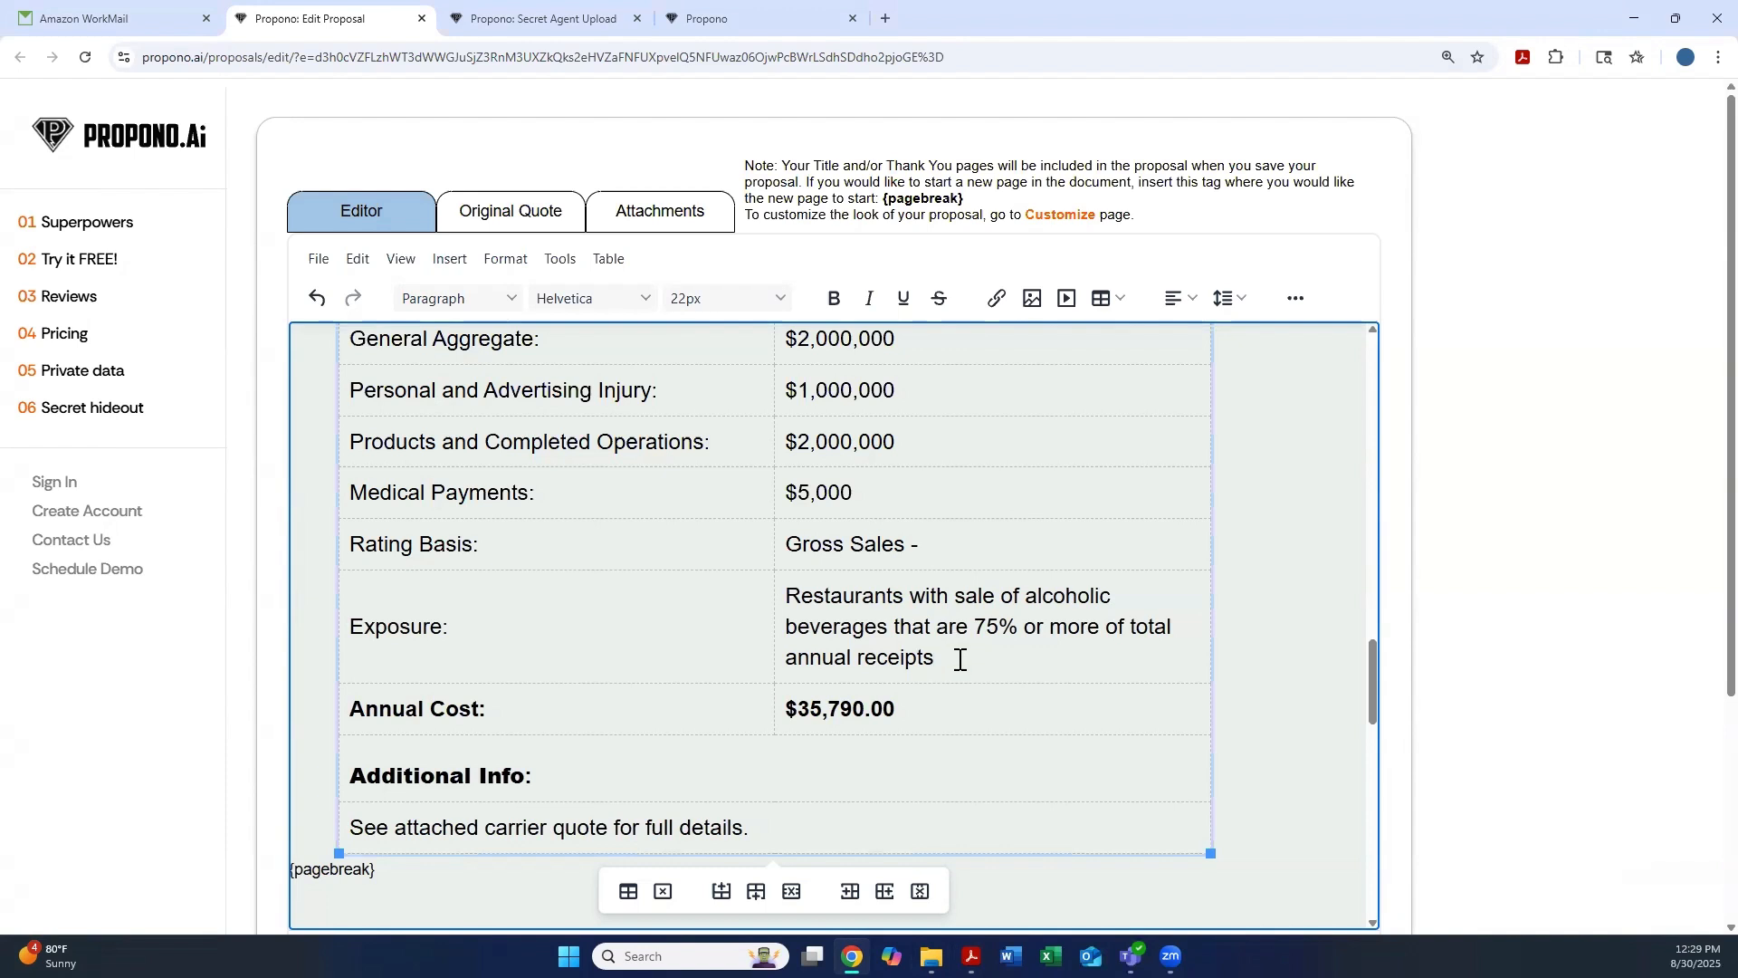
{"action": "key", "text": "ctrl+v"}
Move the restaurant description from the Exposure row to after "Gross Sales -" in Rating Basis, and prefix the exposure figure with "$".
{"action": "left_click_drag", "start_coordinate": [934, 658], "coordinate": [791, 604]}
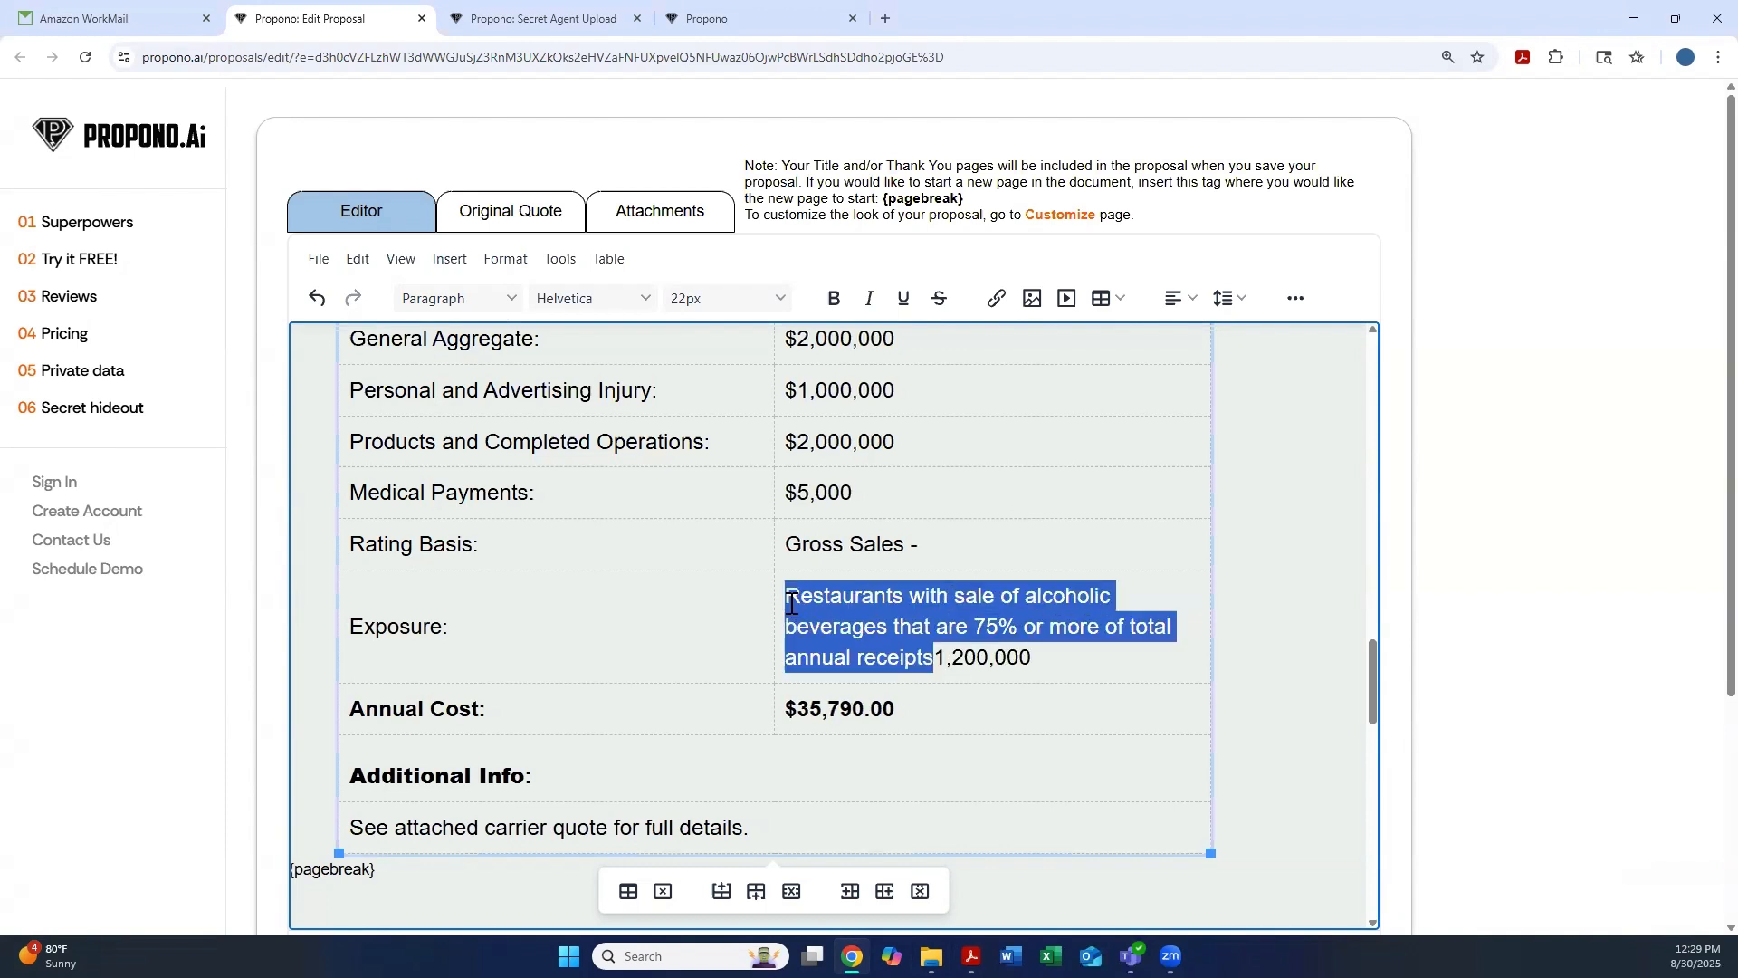
{"action": "key", "text": "ctrl+x"}
{"action": "left_click", "coordinate": [953, 550]}
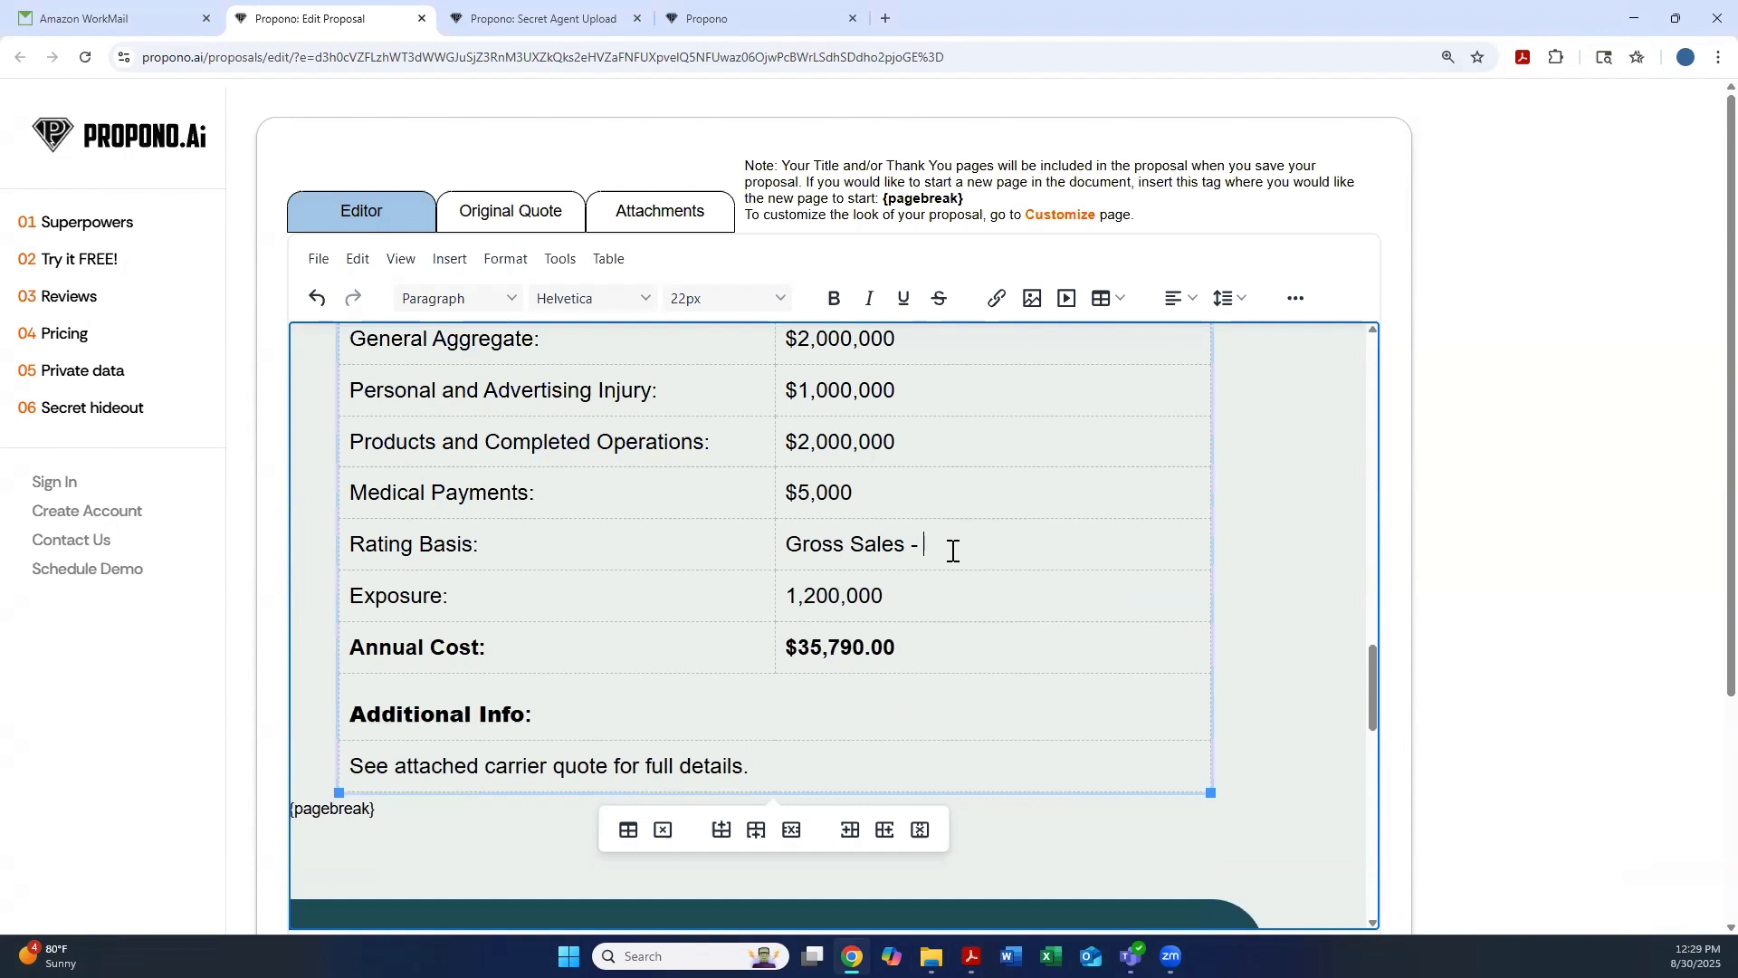
{"action": "key", "text": "ctrl+v"}
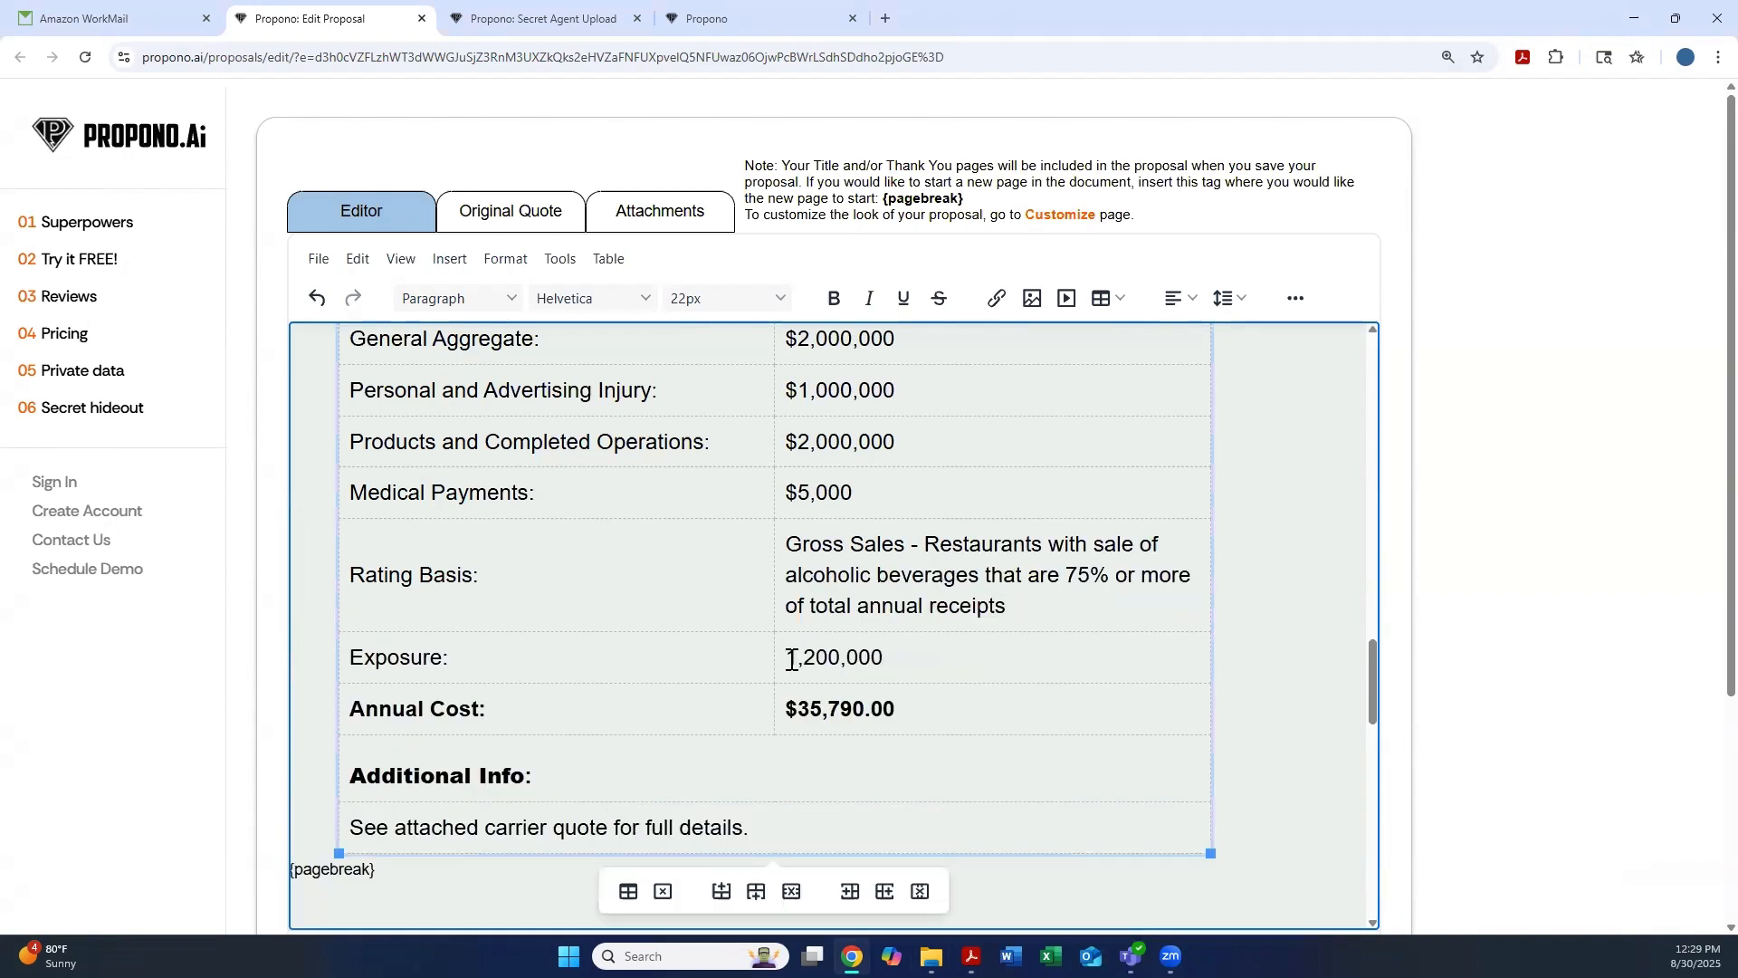
{"action": "type", "text": "$"}
Add the line "Liquor Liability is excluded" below the carrier quote note in the General Liability table's Additional Info.
{"action": "scroll", "coordinate": [1033, 579], "scroll_direction": "down", "scroll_amount": 1}
{"action": "scroll", "coordinate": [978, 575], "scroll_direction": "down", "scroll_amount": 1}
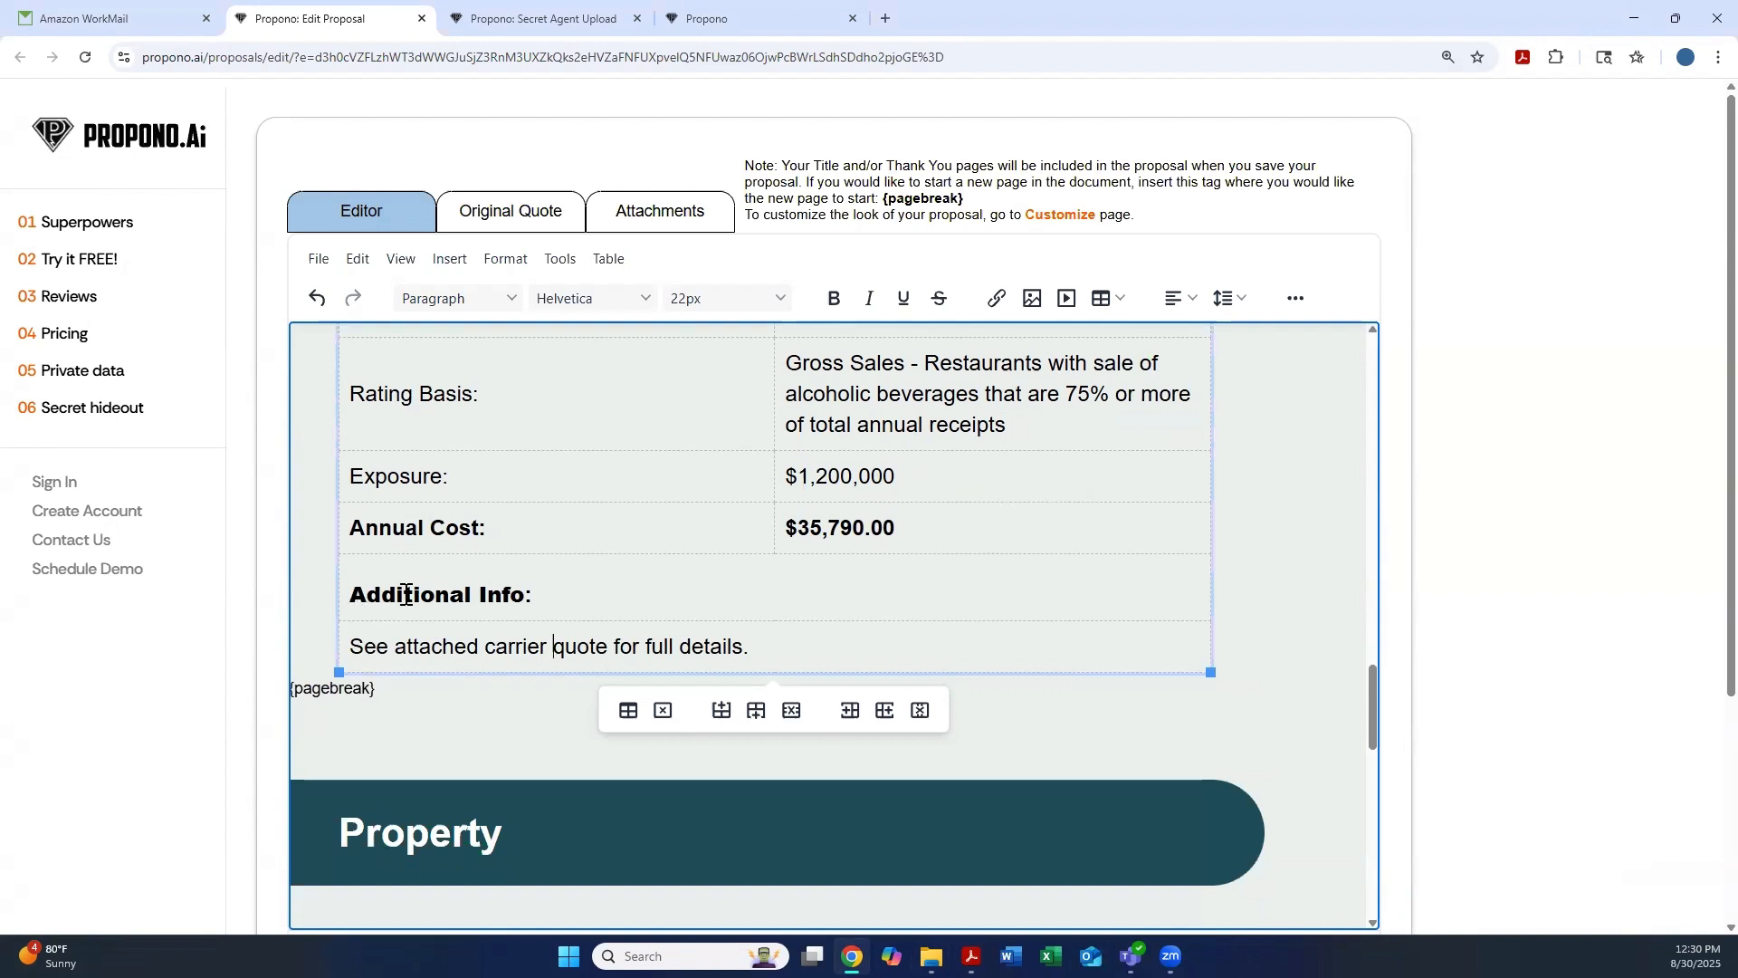
{"action": "left_click", "coordinate": [350, 645]}
{"action": "left_click_drag", "start_coordinate": [350, 646], "coordinate": [760, 644]}
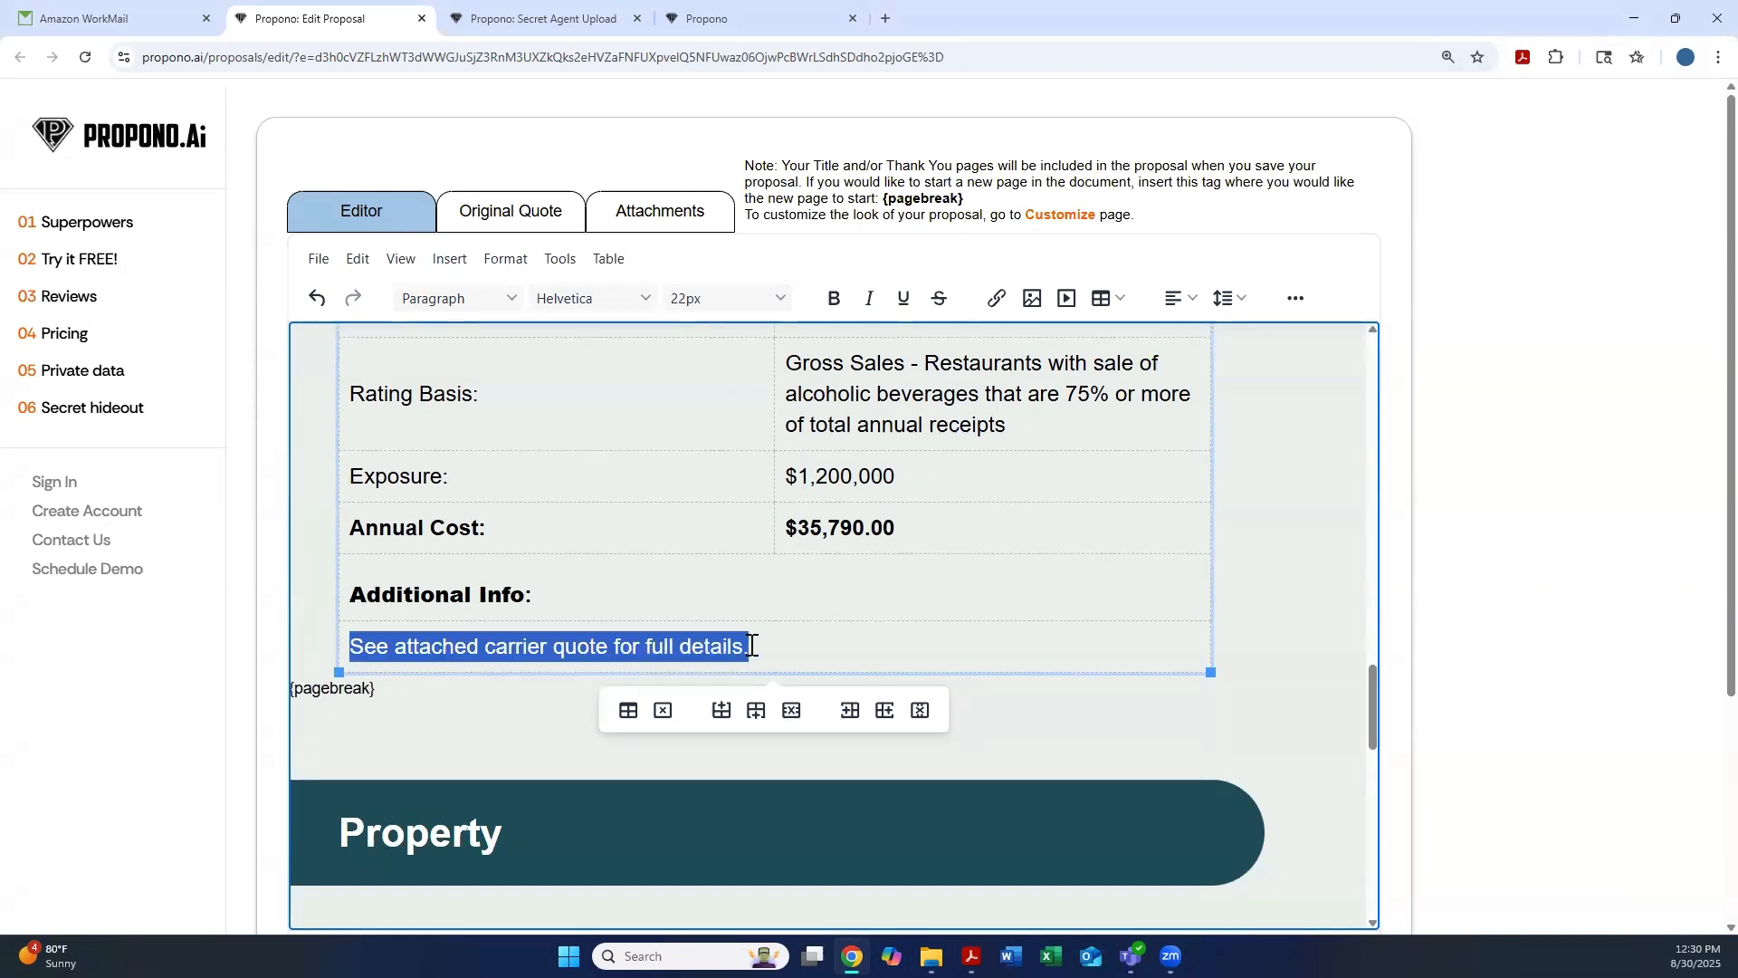
{"action": "left_click", "coordinate": [765, 646]}
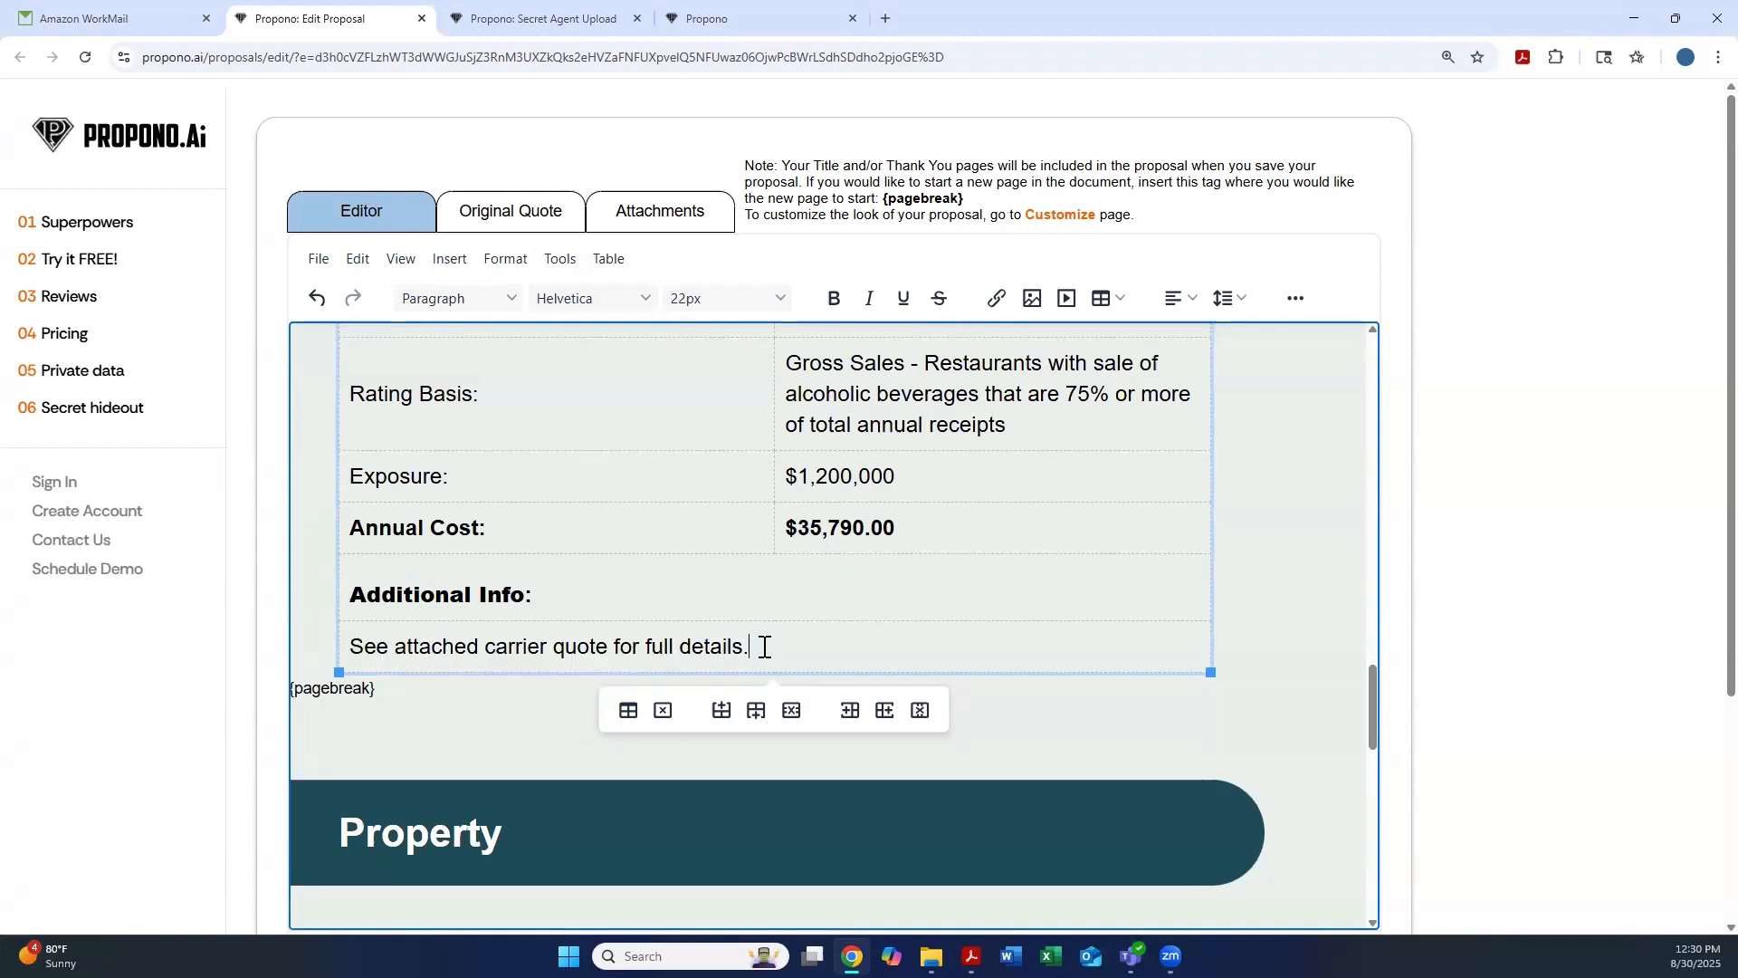
{"action": "scroll", "coordinate": [772, 633], "scroll_direction": "up", "scroll_amount": 3}
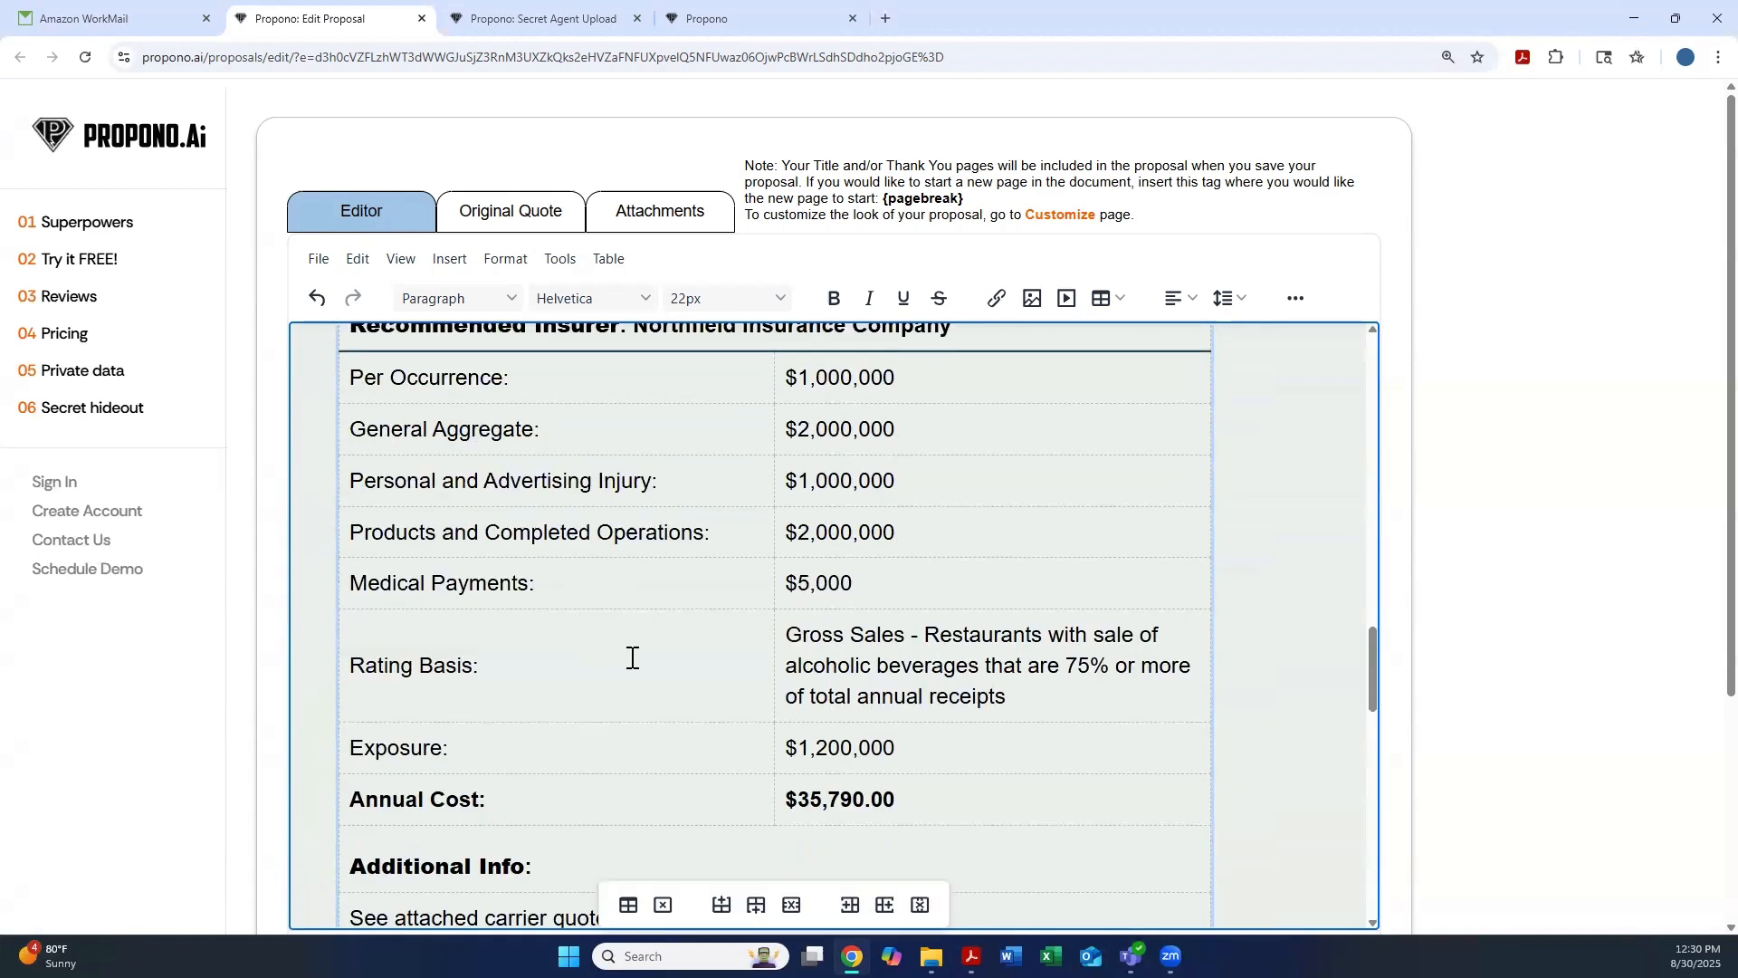
{"action": "scroll", "coordinate": [632, 660], "scroll_direction": "down", "scroll_amount": 2}
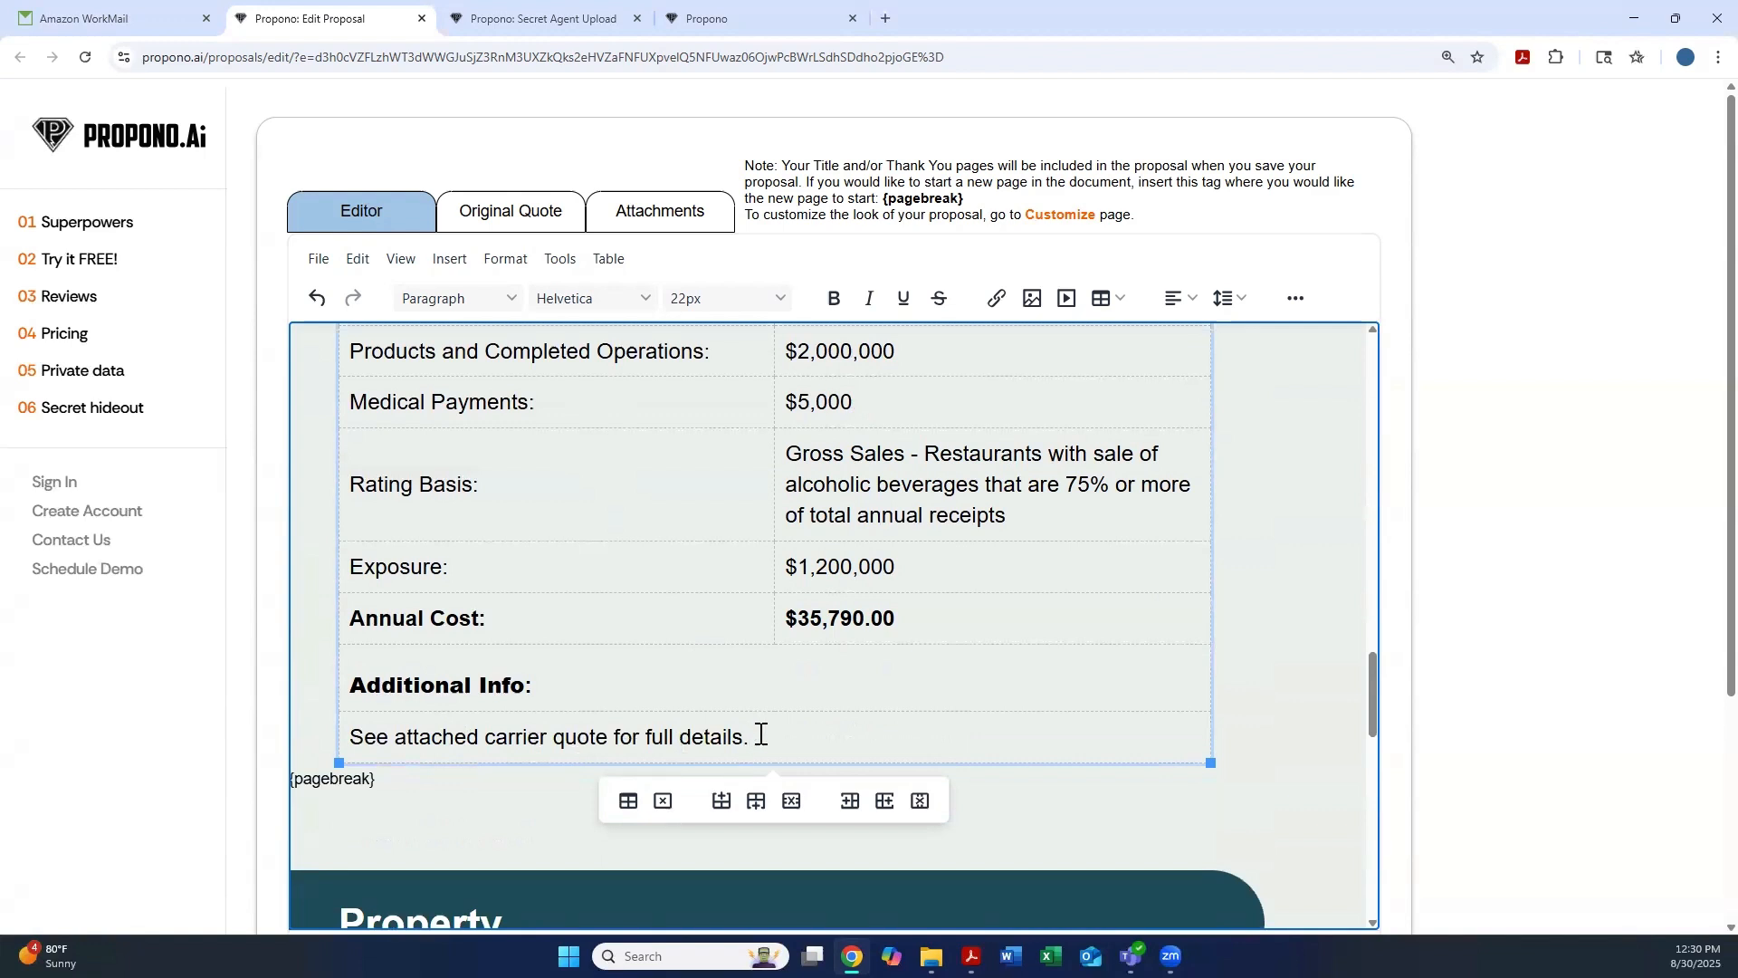
{"action": "key", "text": "Return"}
{"action": "type", "text": "L"}
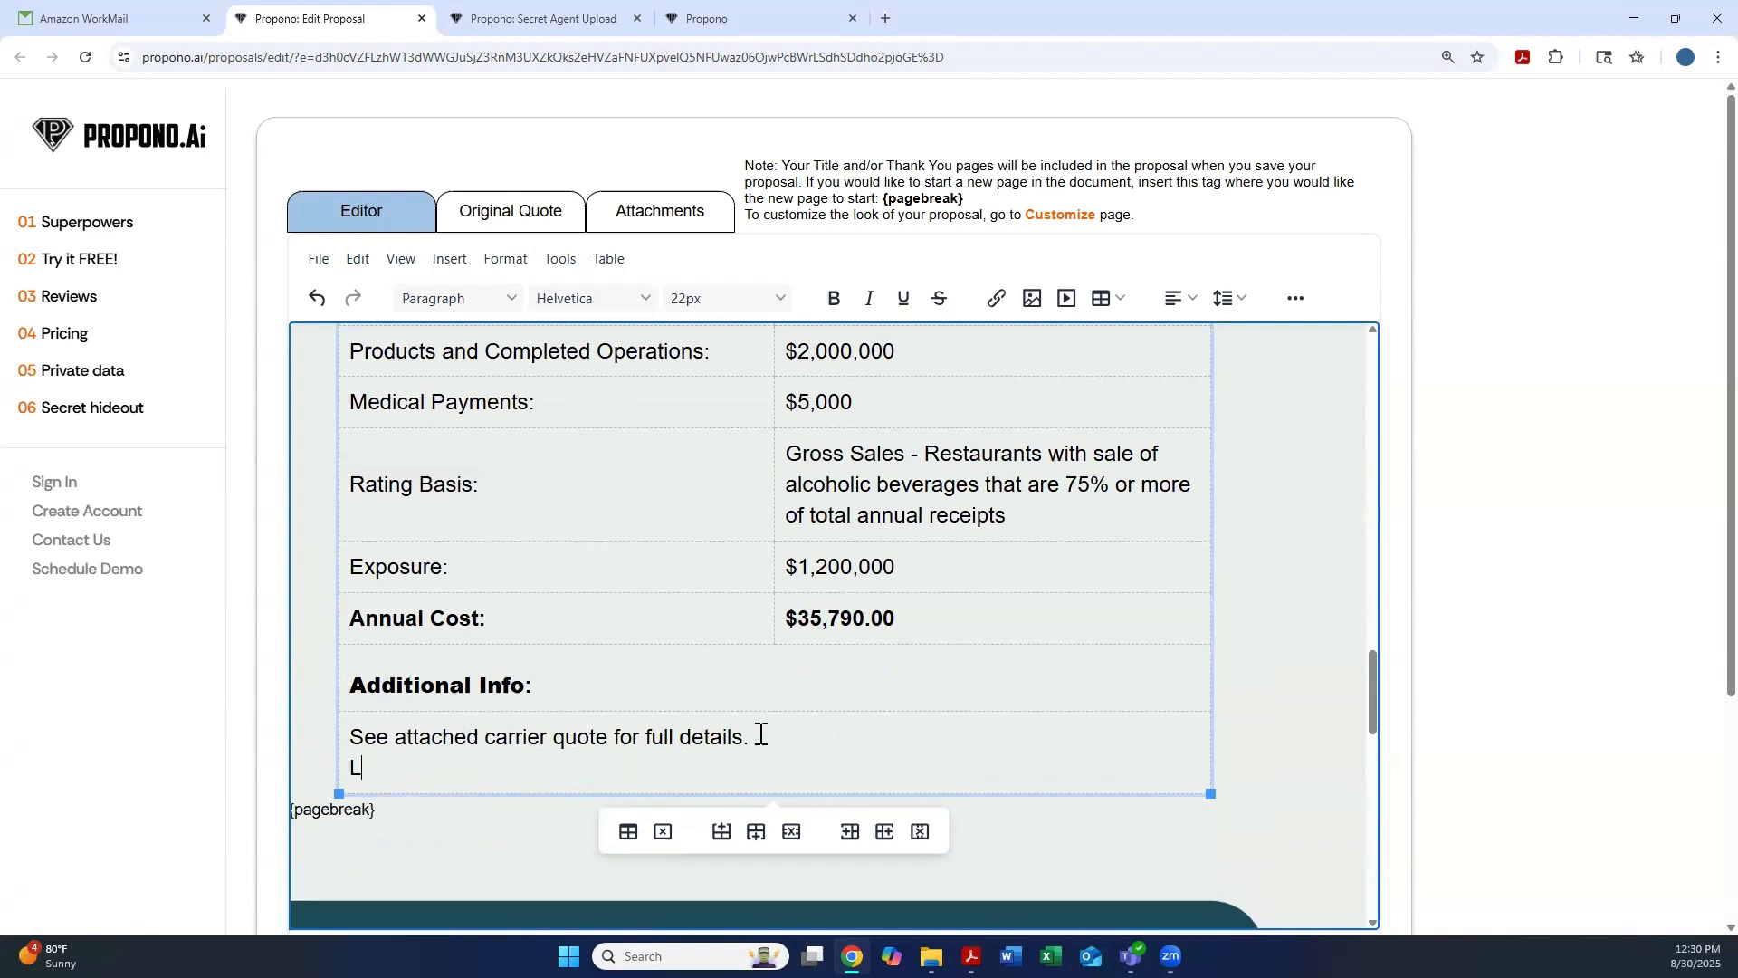
{"action": "type", "text": "iquor Liability is excluded"}
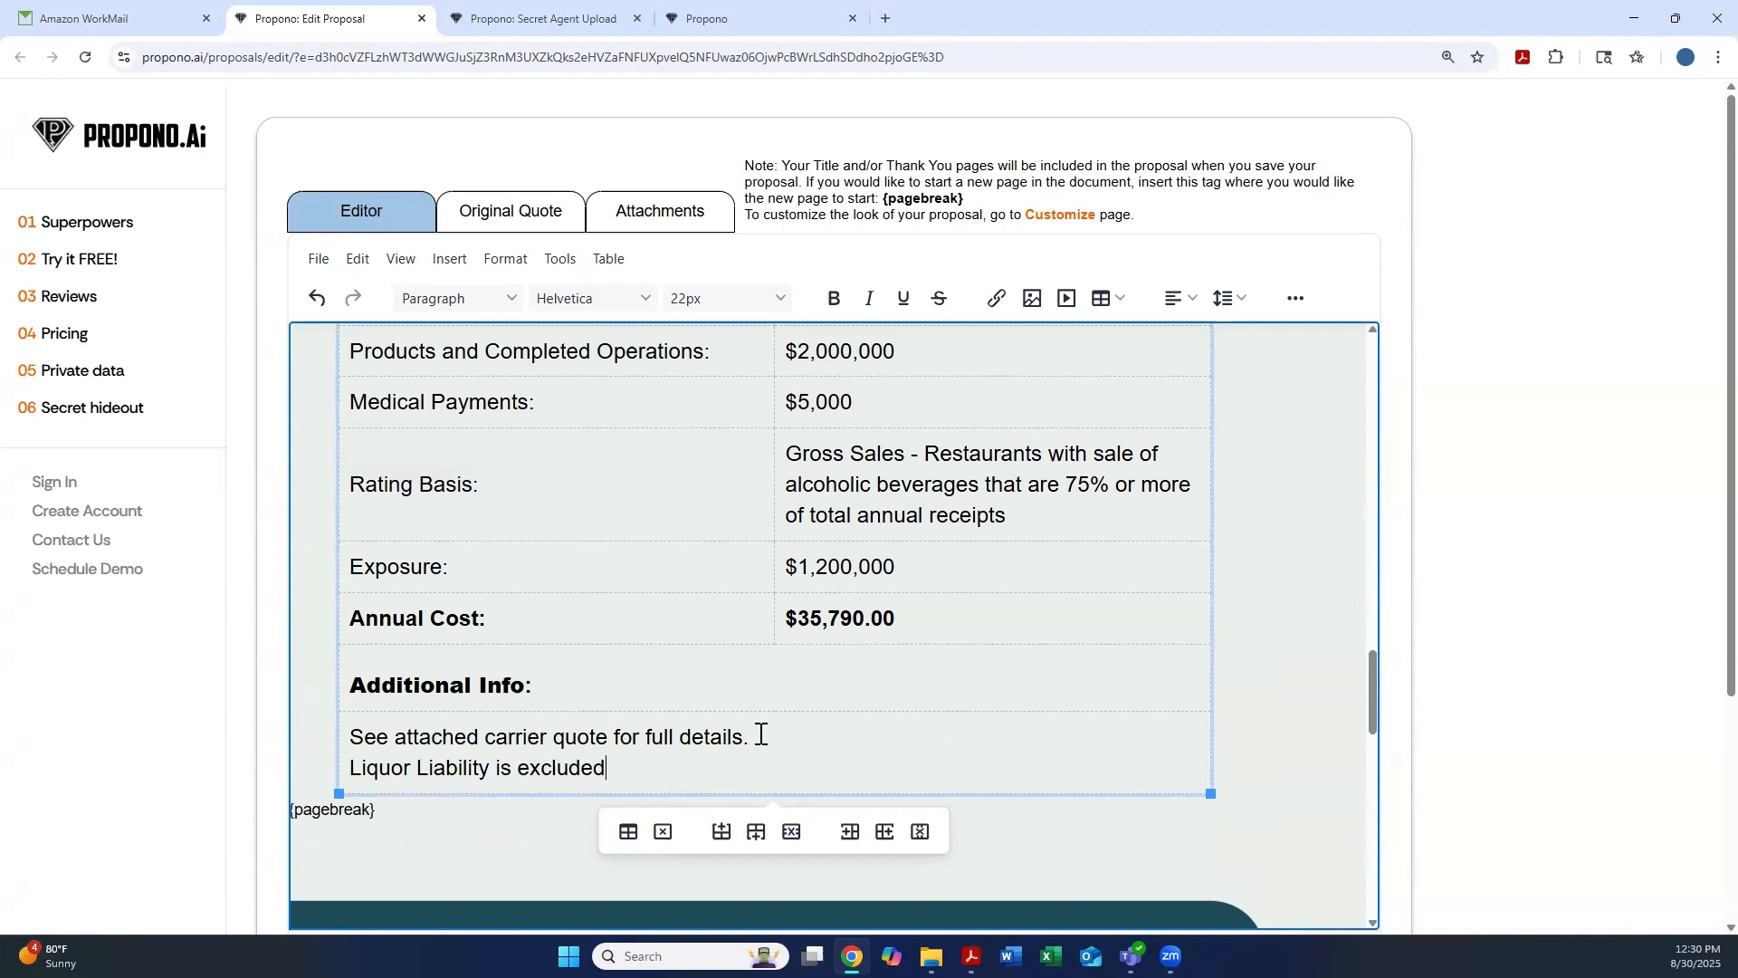
{"action": "key", "text": "Return"}
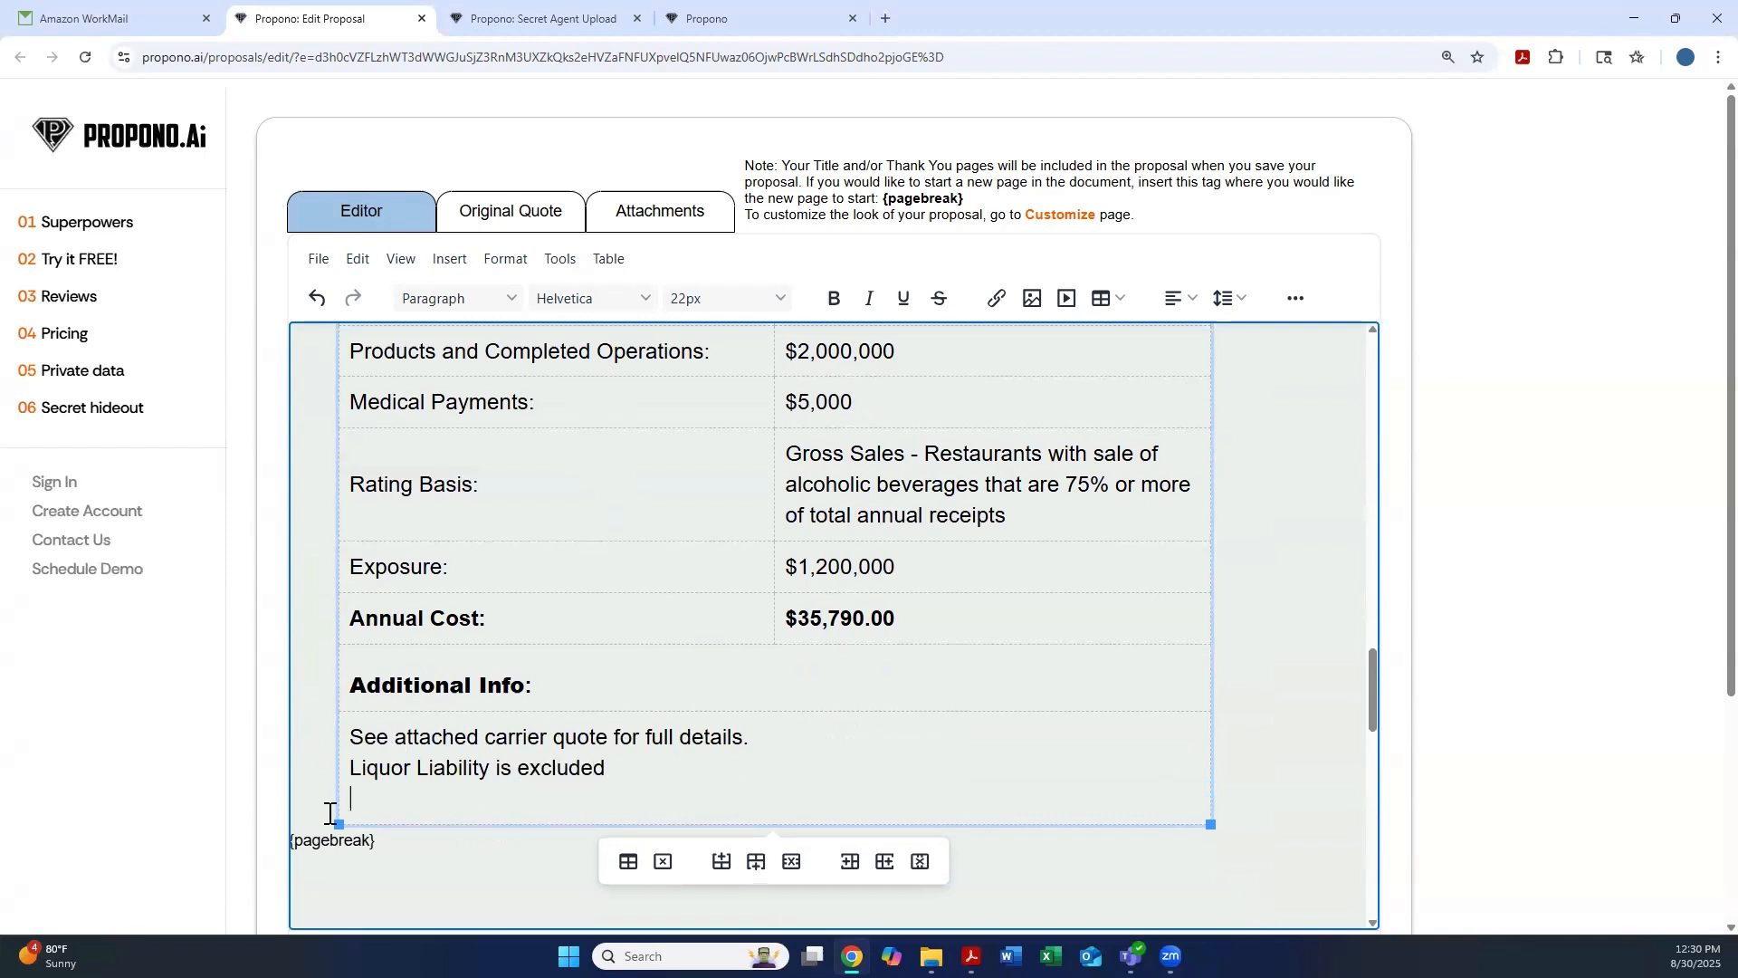
Reword the Notable Exclusions value in the Property table as "Special Form Excluding Theft".
{"action": "scroll", "coordinate": [544, 589], "scroll_direction": "down", "scroll_amount": 5}
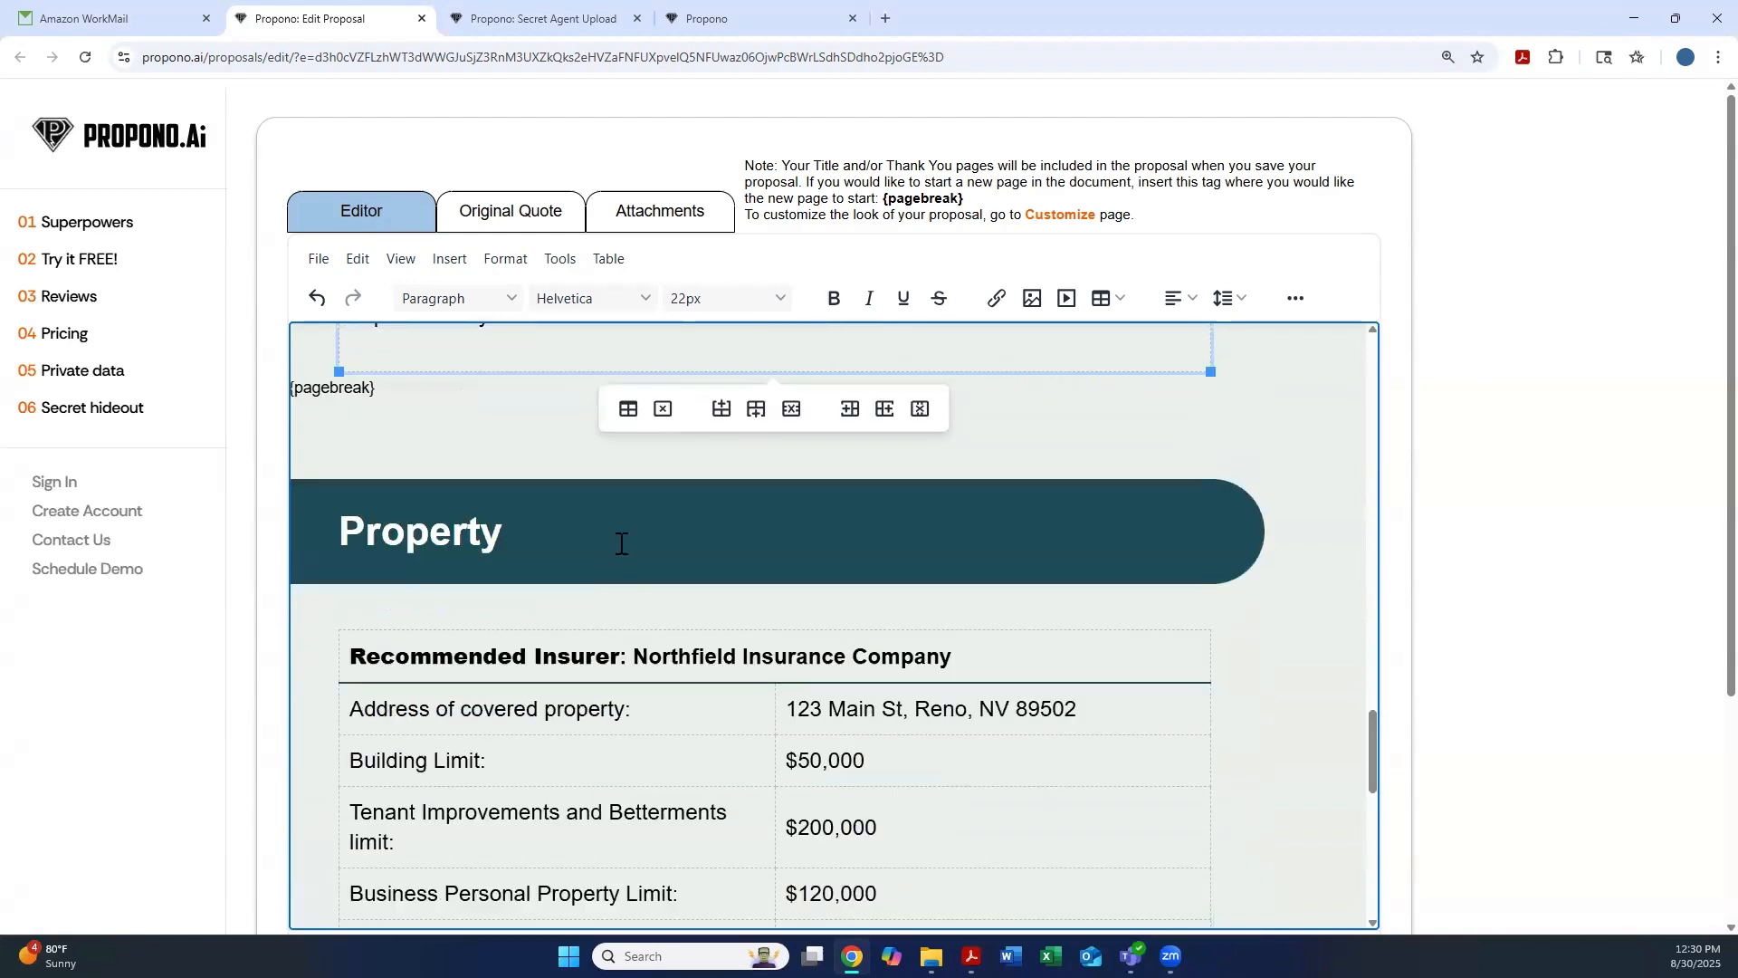
{"action": "scroll", "coordinate": [490, 561], "scroll_direction": "down", "scroll_amount": 2}
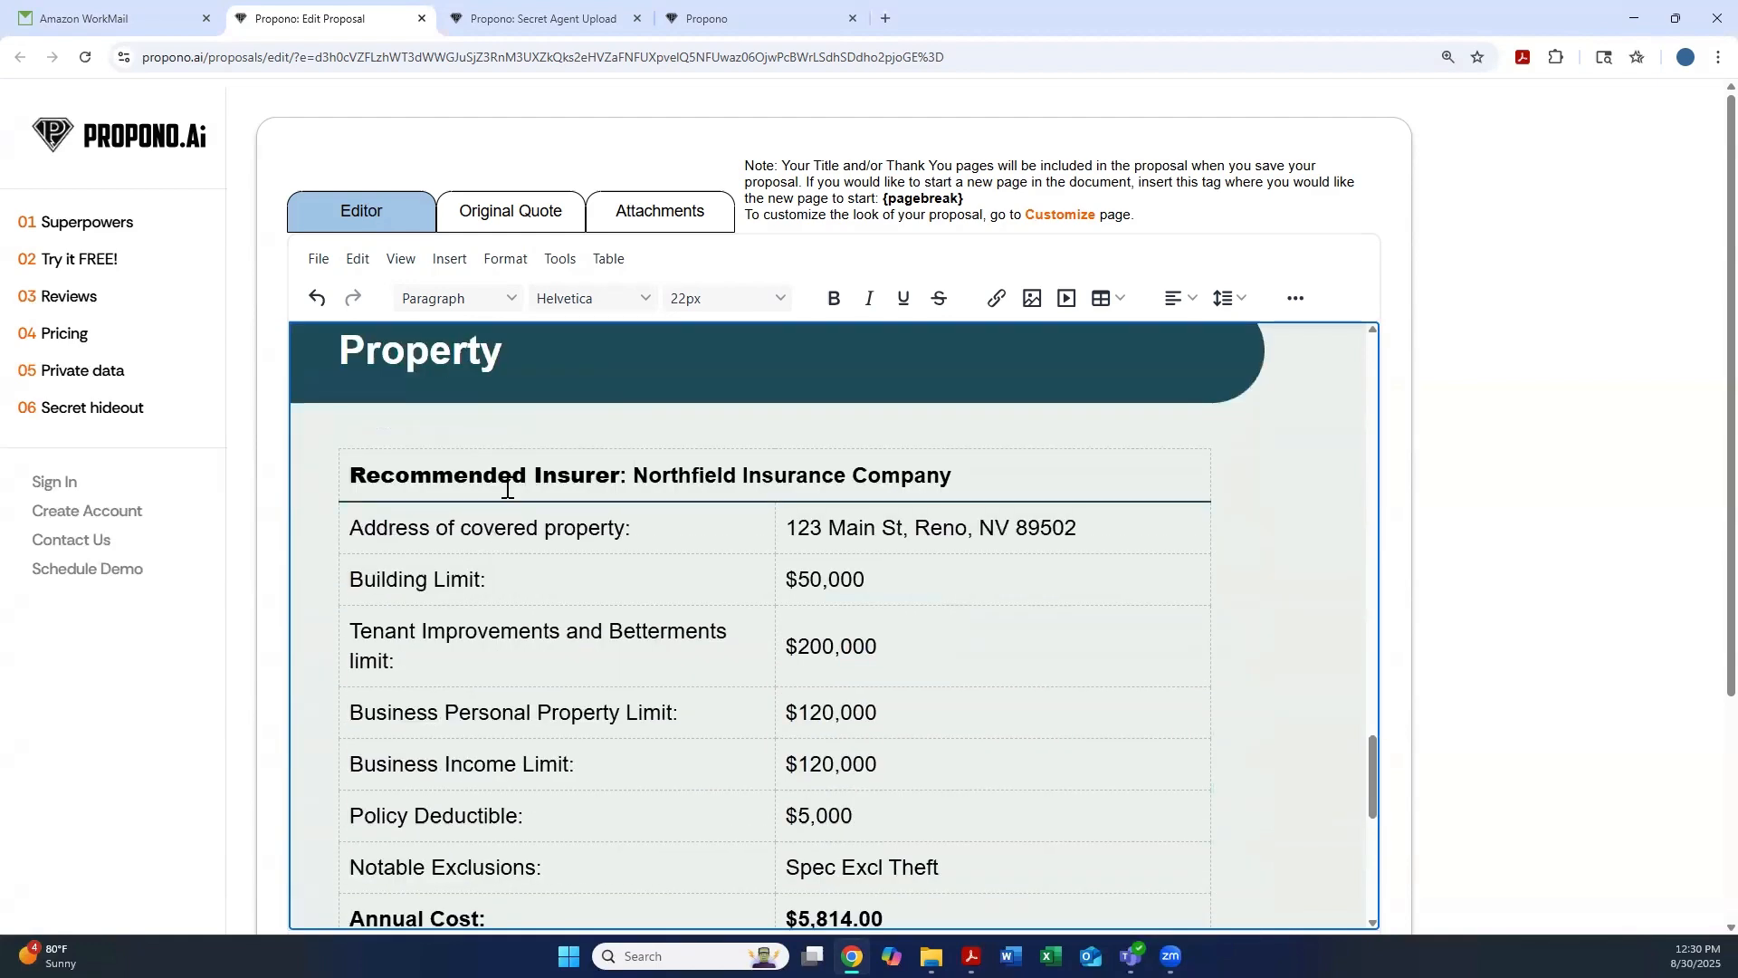
{"action": "scroll", "coordinate": [507, 489], "scroll_direction": "down", "scroll_amount": 1}
{"action": "scroll", "coordinate": [531, 508], "scroll_direction": "down", "scroll_amount": 2}
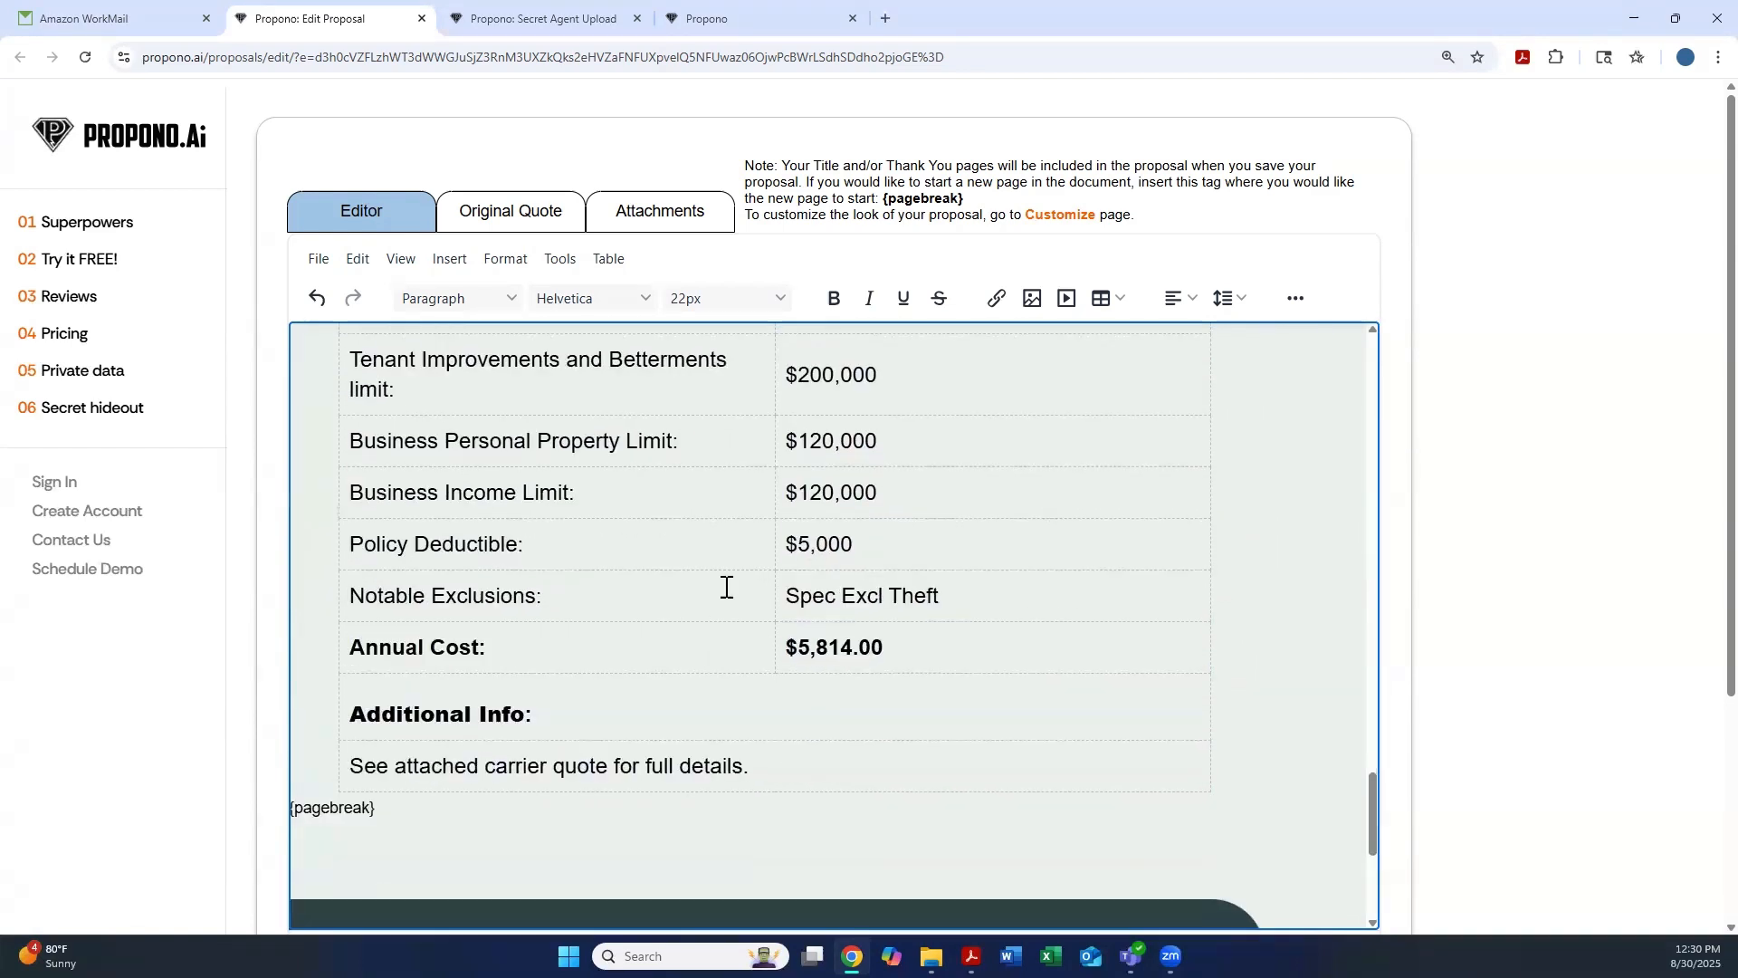
{"action": "scroll", "coordinate": [869, 565], "scroll_direction": "down", "scroll_amount": 1}
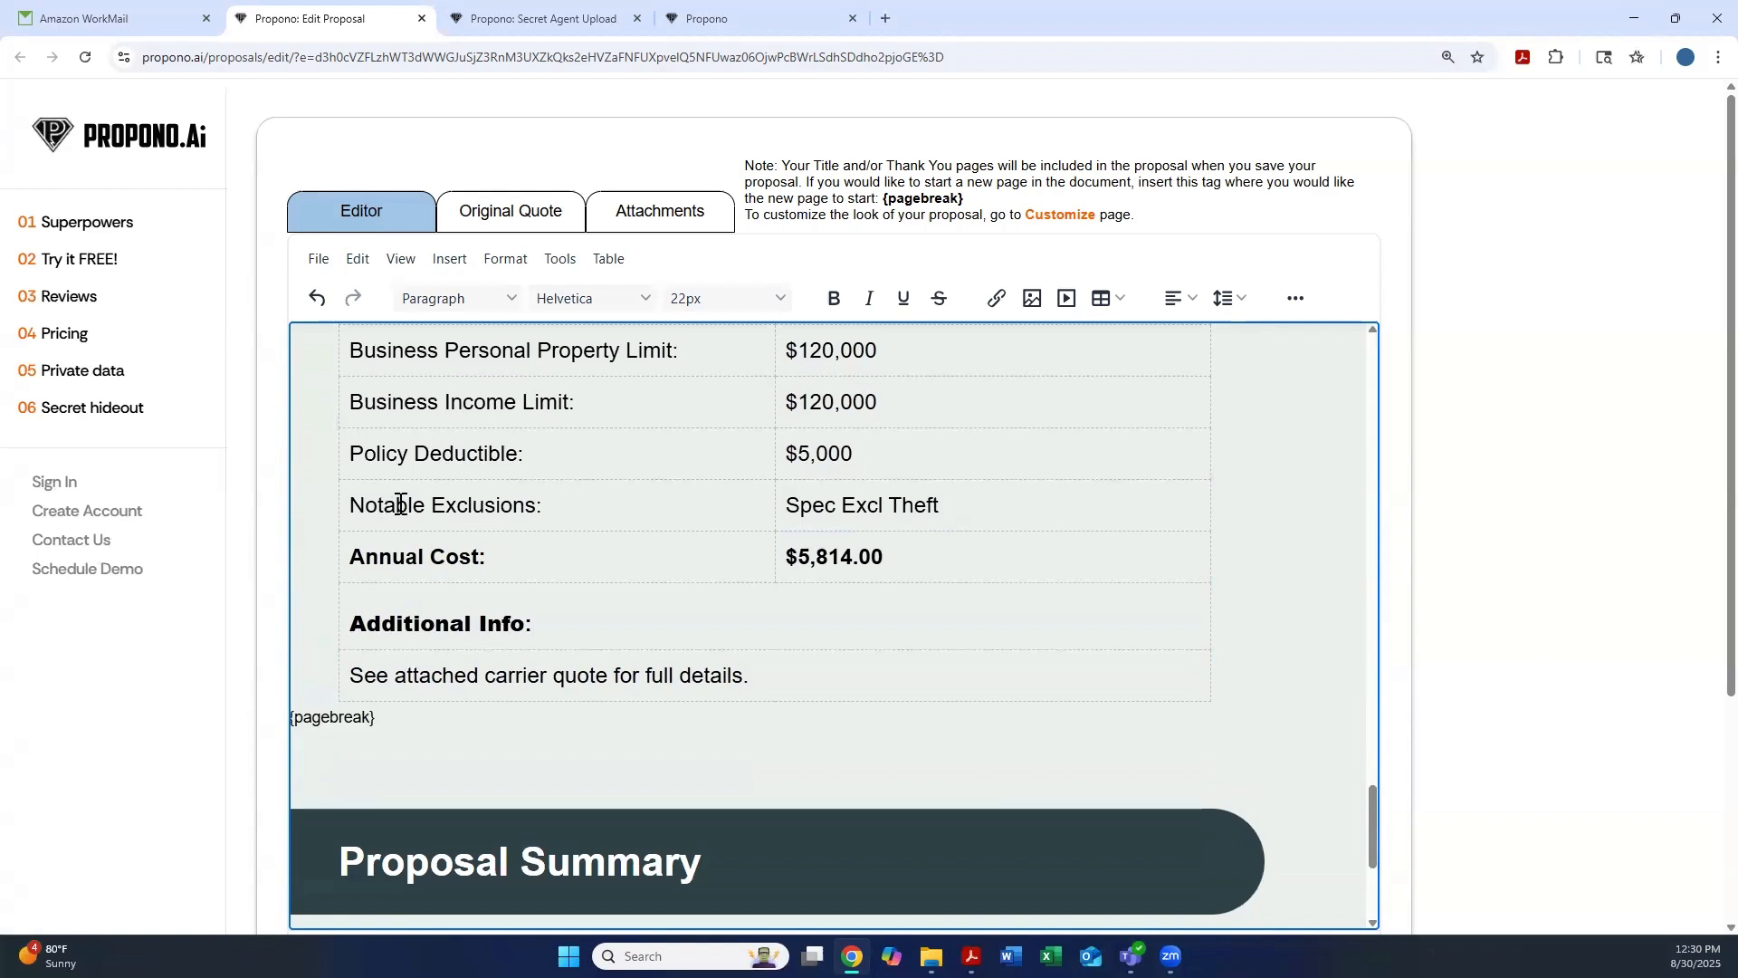
{"action": "left_click", "coordinate": [837, 509]}
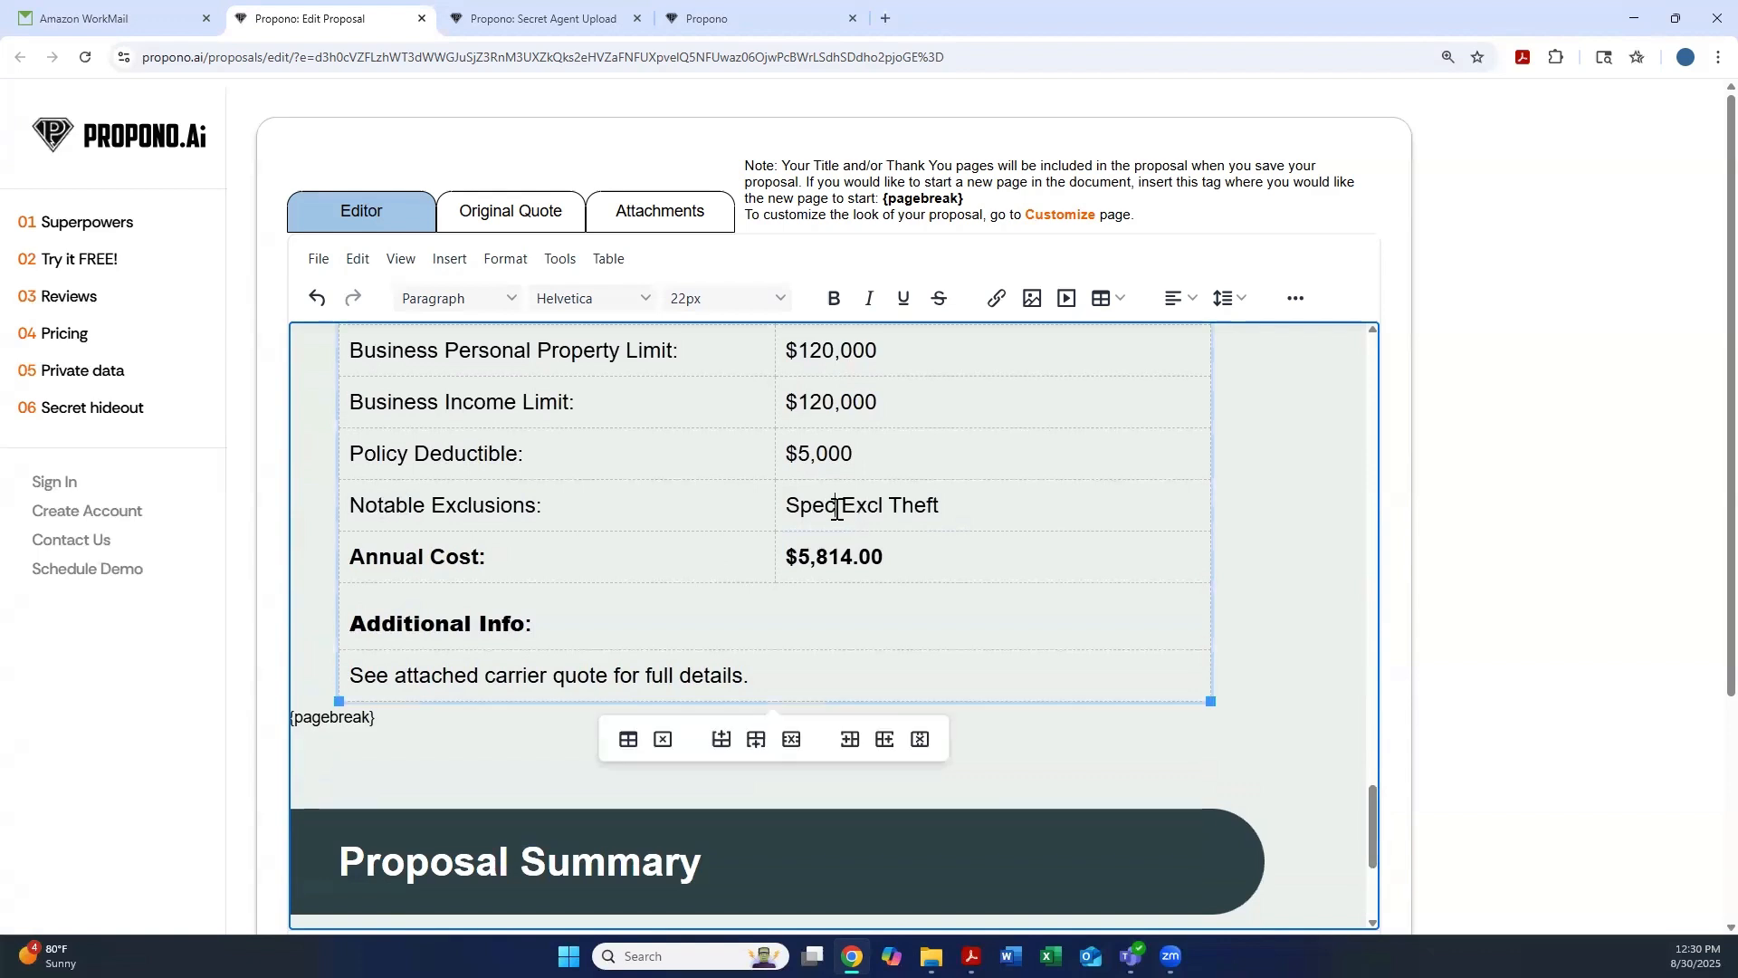
{"action": "type", "text": "ial Form"}
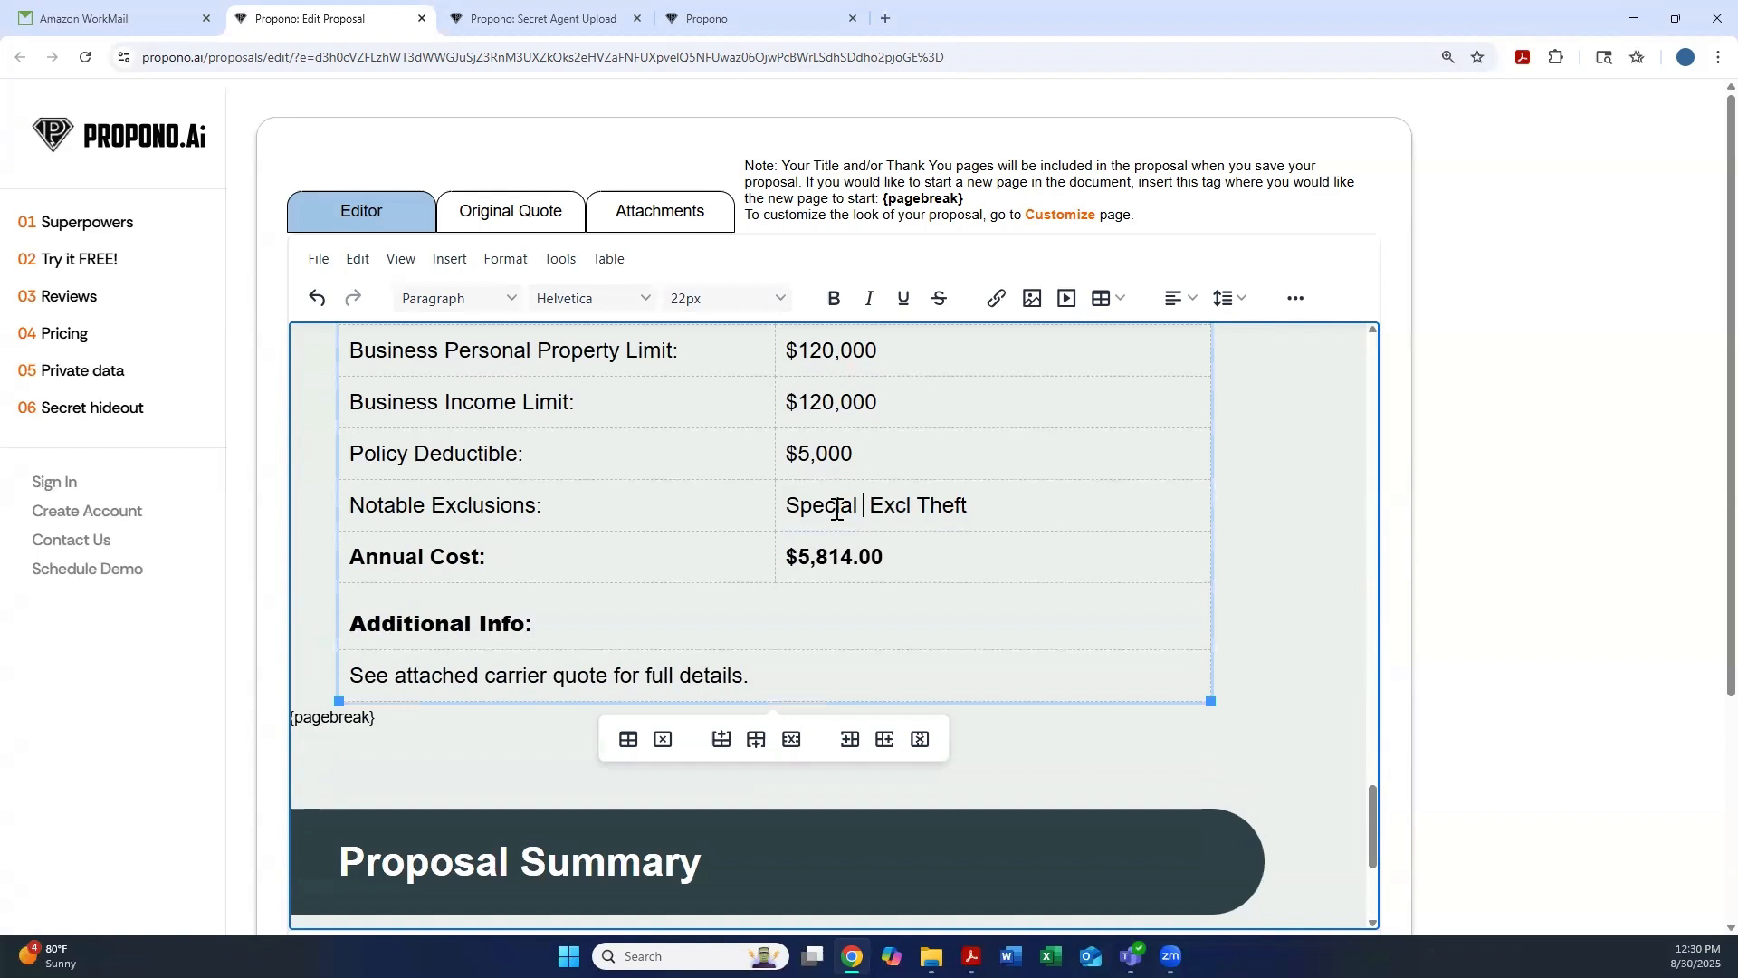
{"action": "left_click", "coordinate": [959, 505]}
{"action": "type", "text": "uding"}
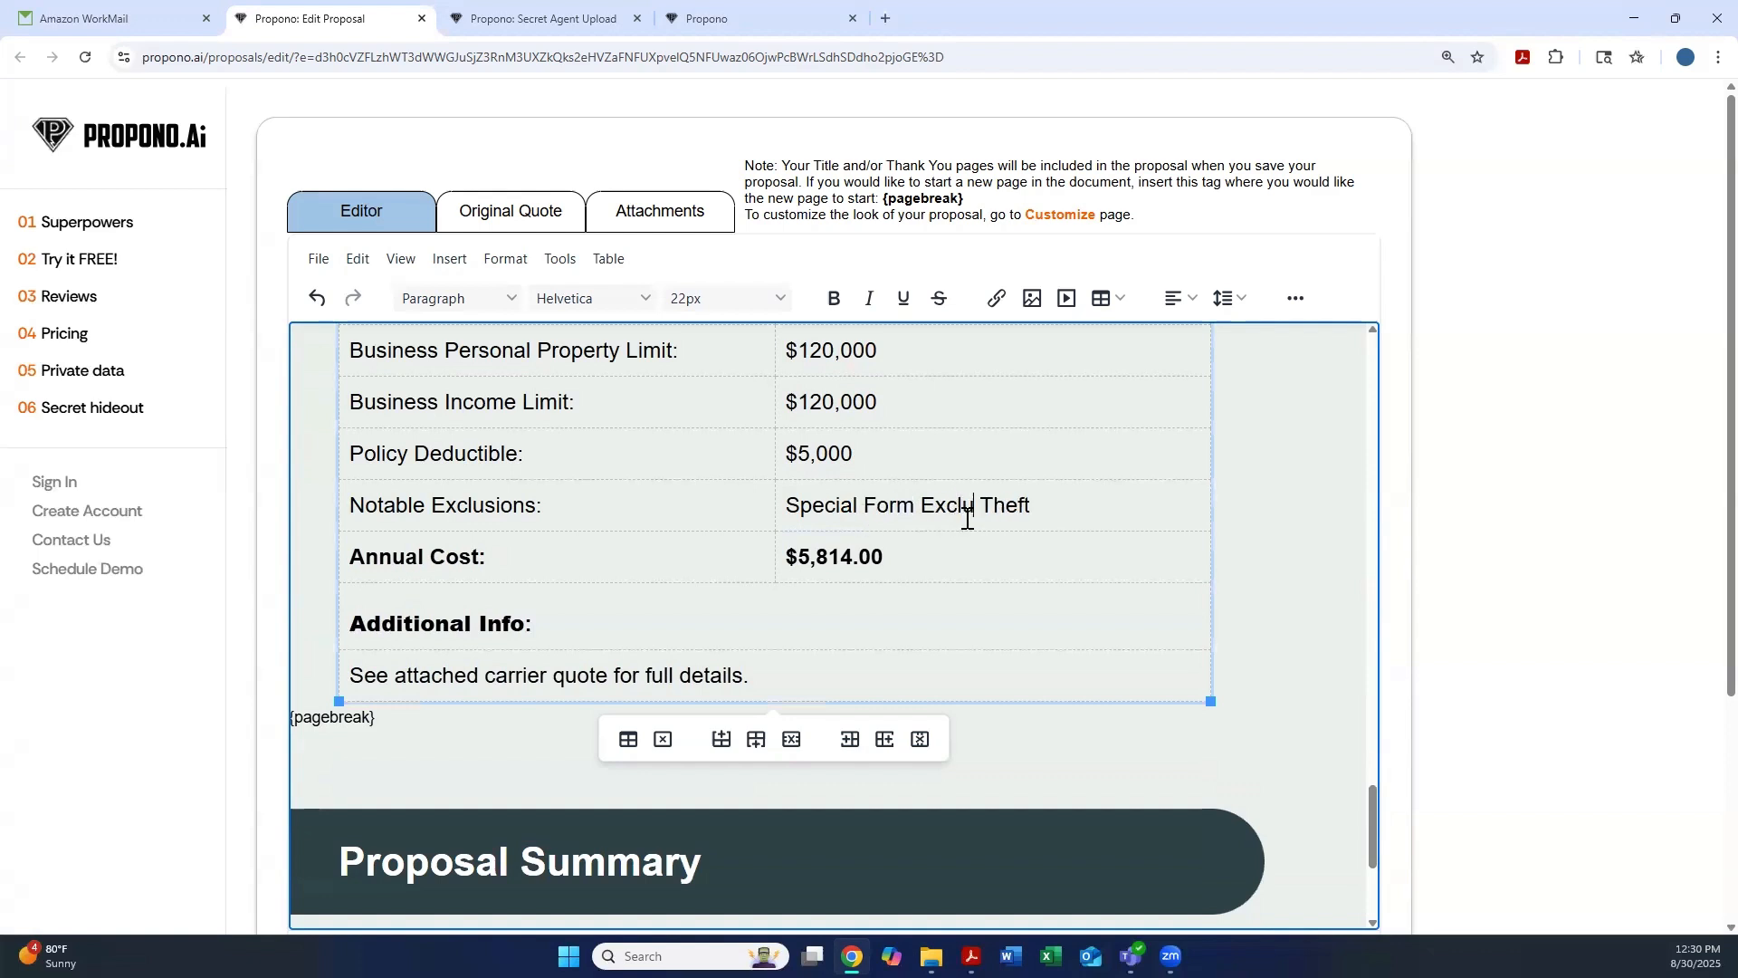
Add the line "Flood is excluded" below the carrier quote note in the Property table's Additional Info.
{"action": "left_click", "coordinate": [759, 677]}
{"action": "key", "text": "Return"}
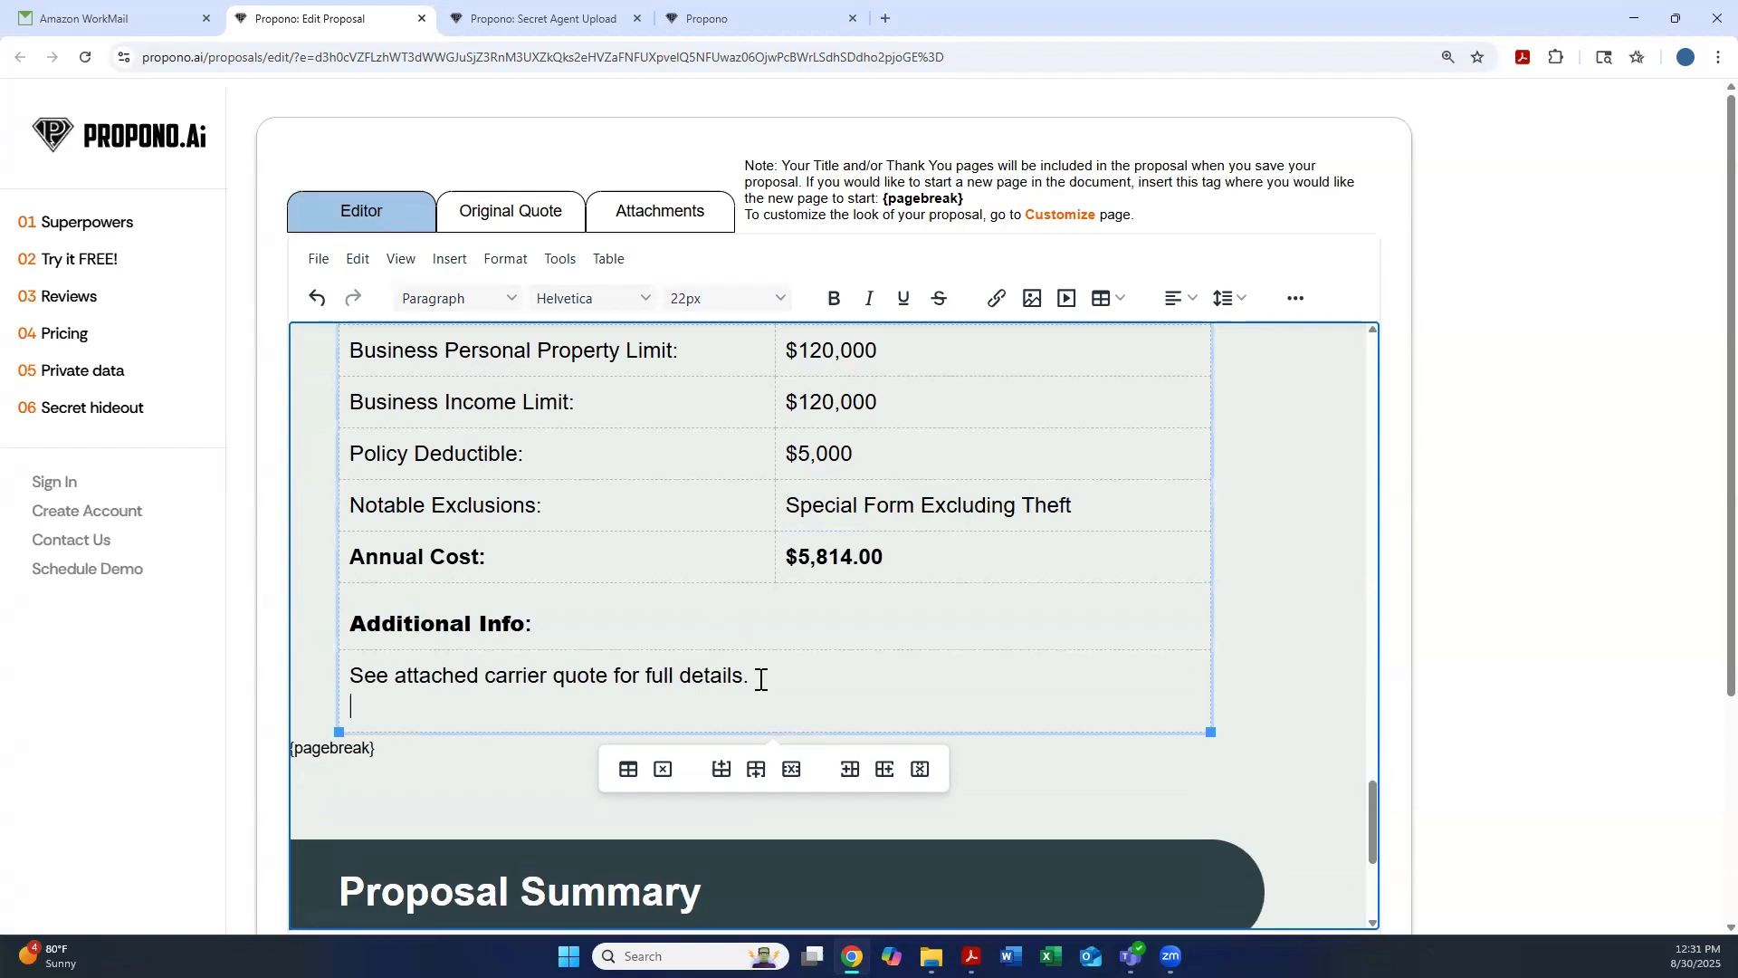
{"action": "type", "text": "Flood is excluded"}
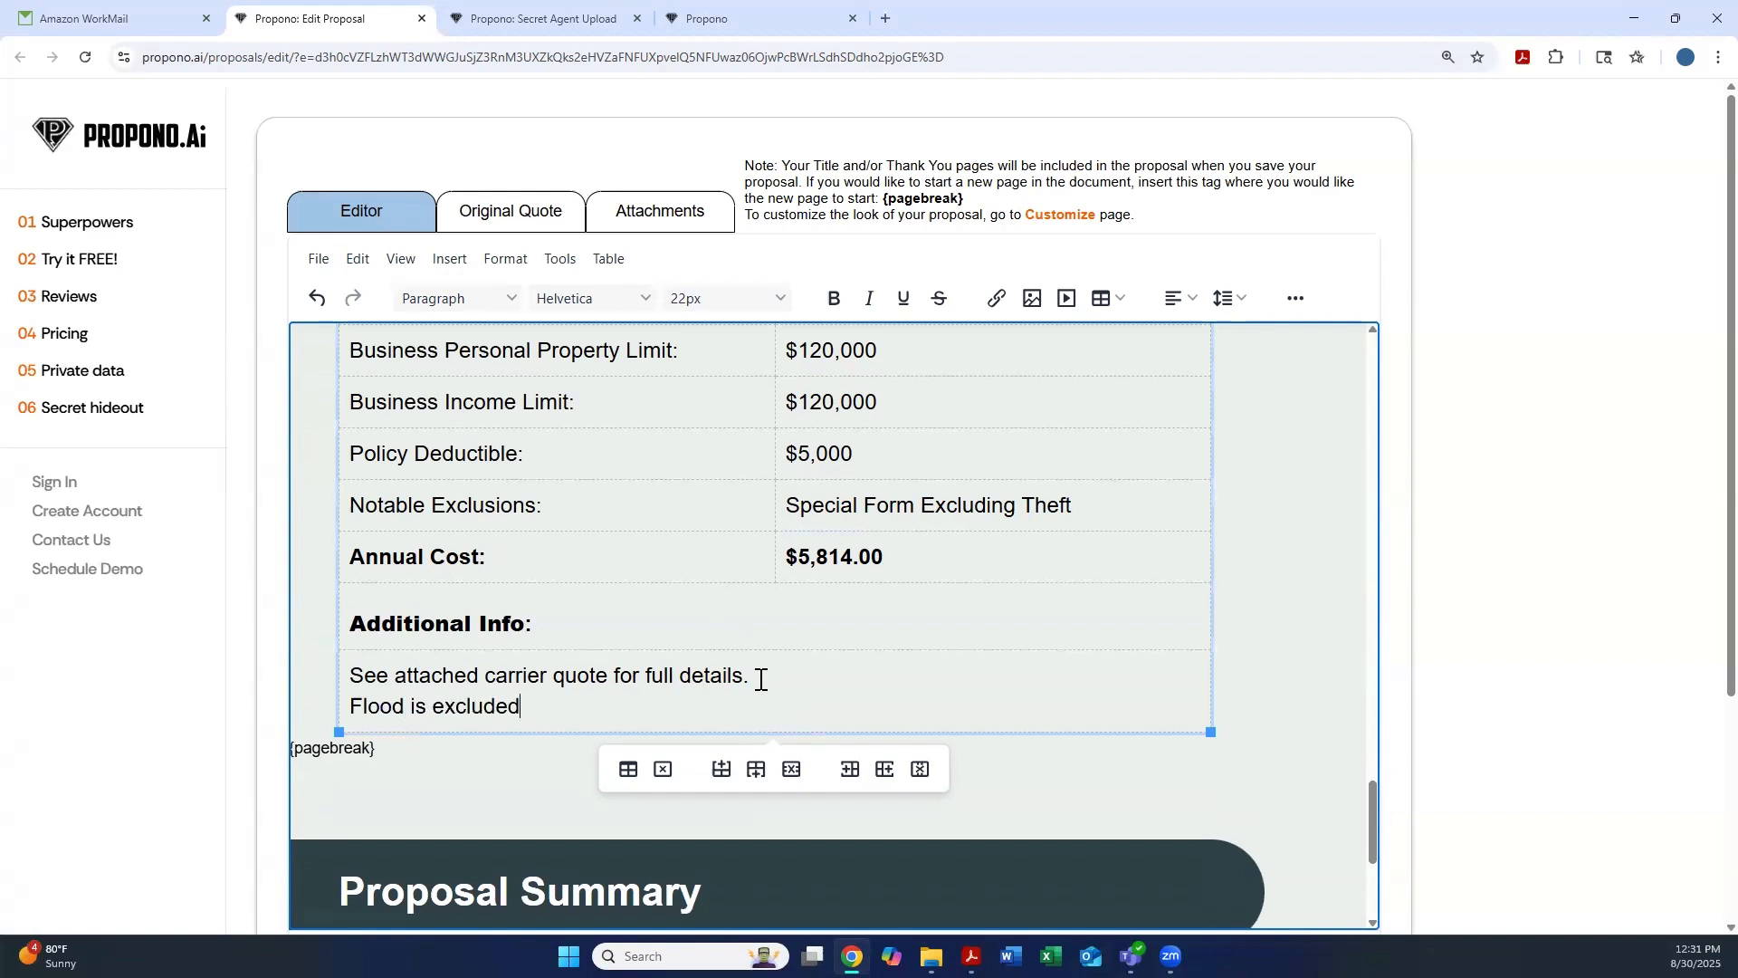
Insert a row below Property in the Proposal Summary table for "Agency Fee" with a cost of $500.00.
{"action": "scroll", "coordinate": [586, 589], "scroll_direction": "down", "scroll_amount": 1}
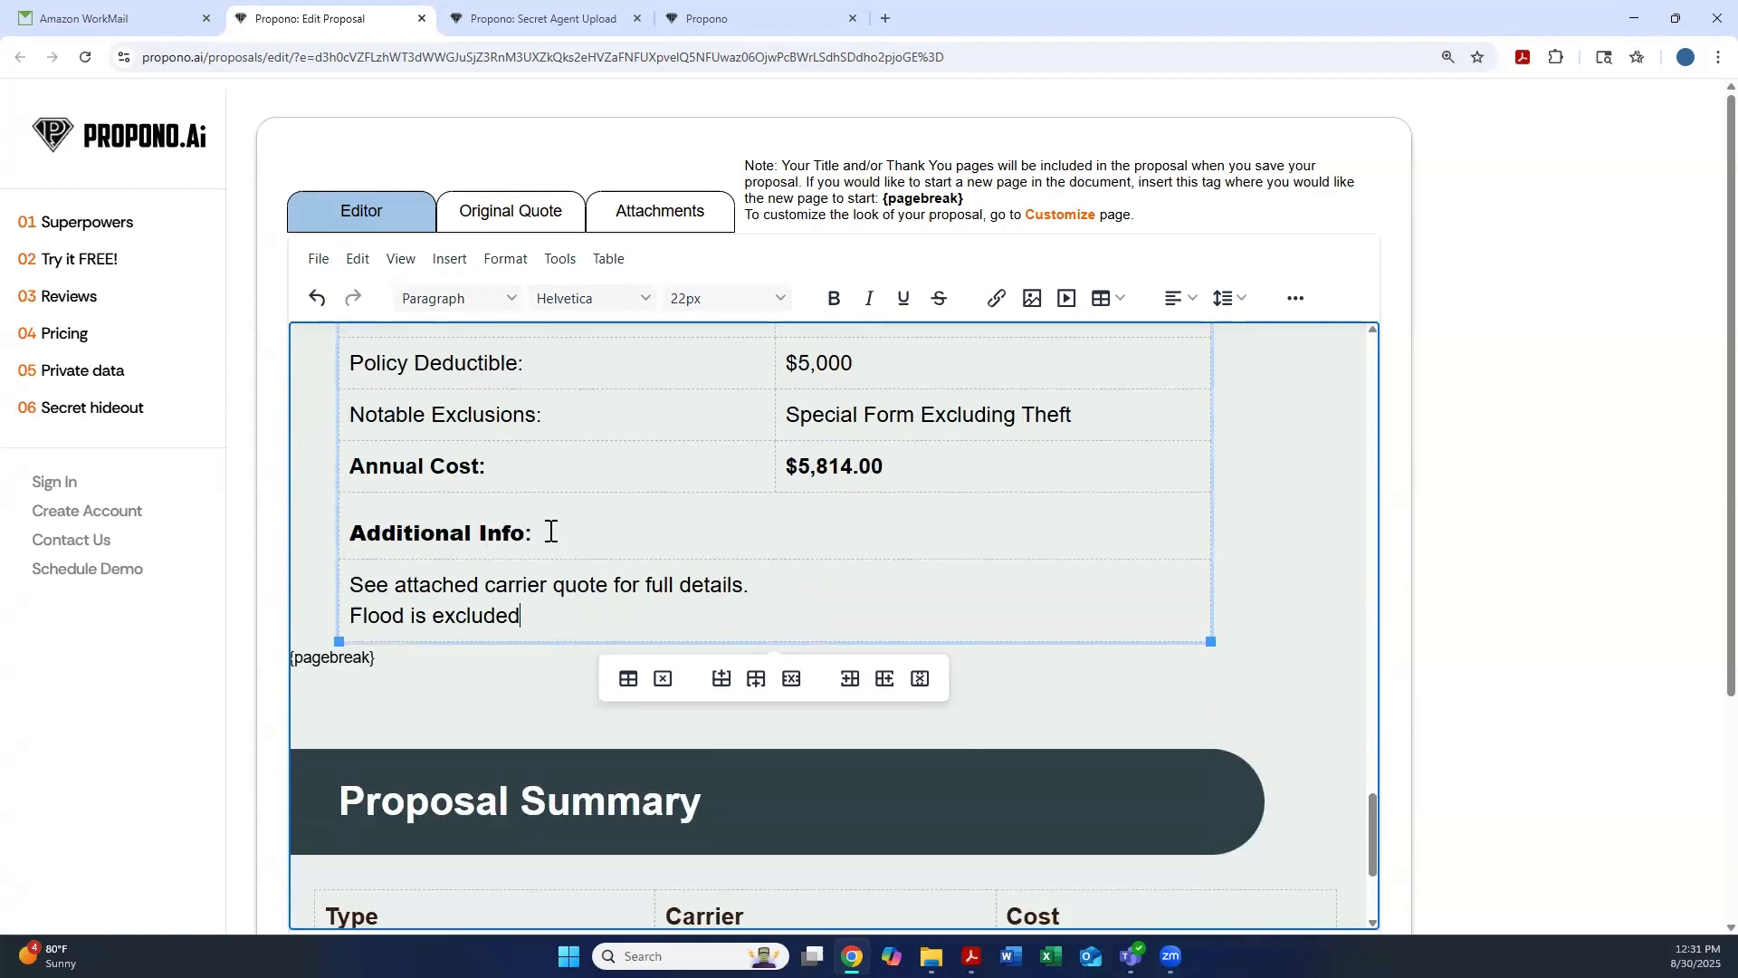
{"action": "scroll", "coordinate": [605, 493], "scroll_direction": "down", "scroll_amount": 5}
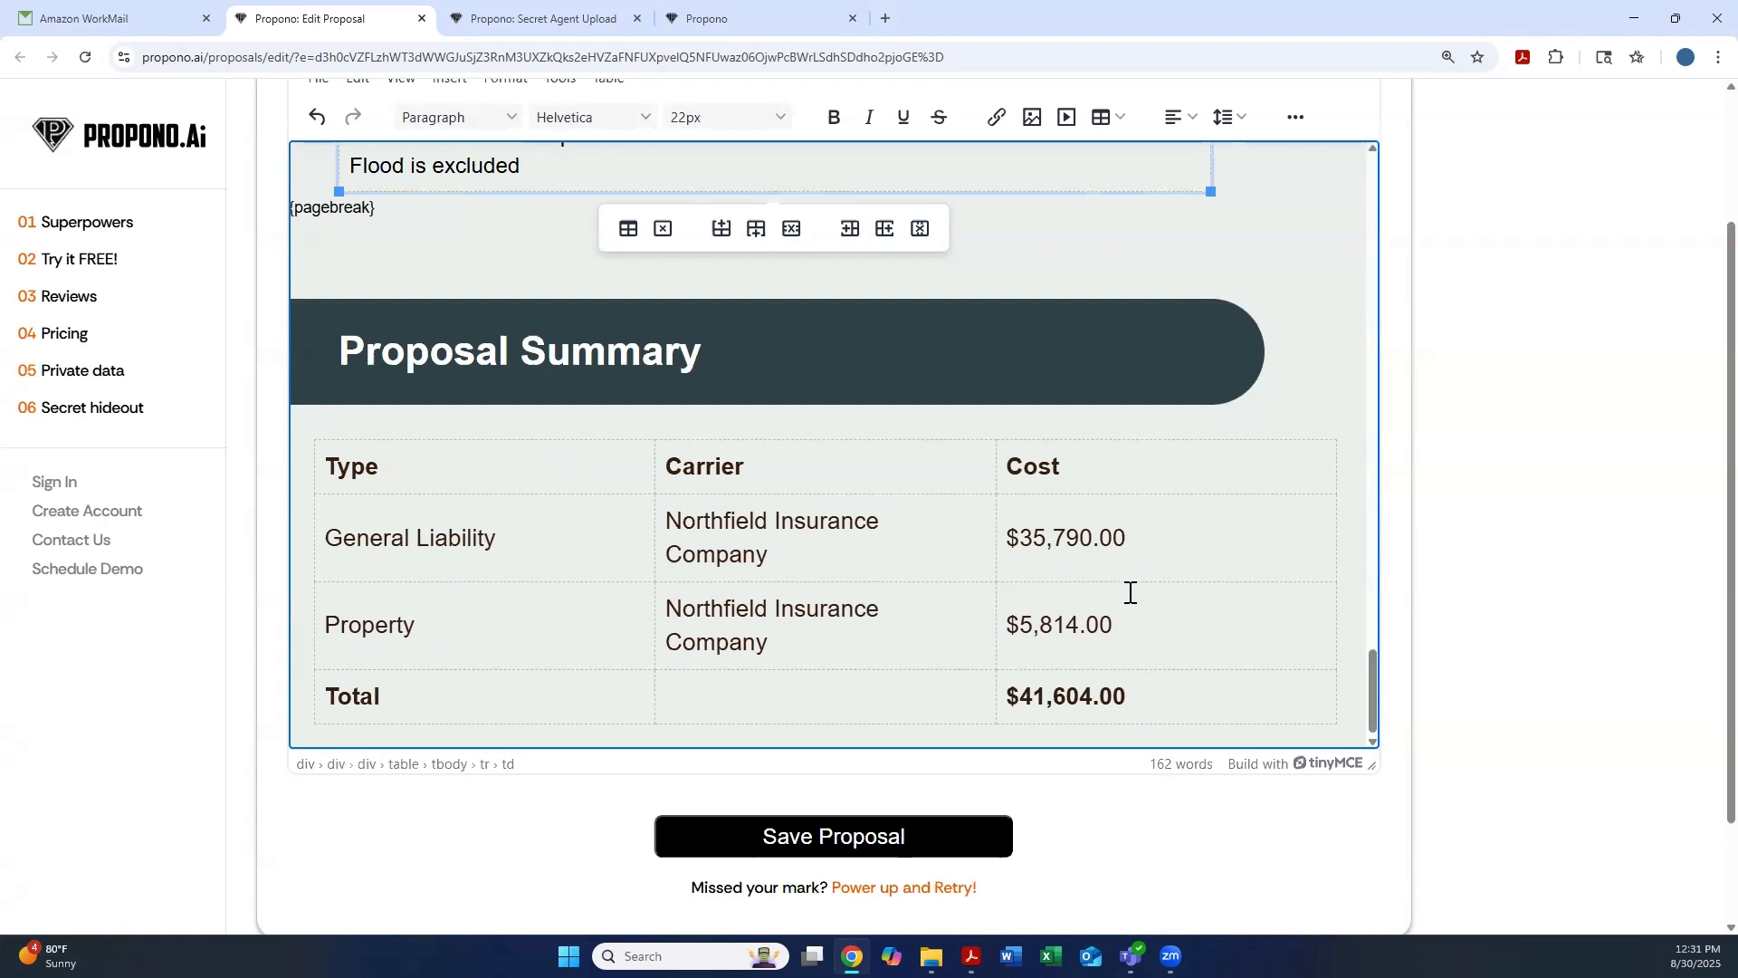
{"action": "scroll", "coordinate": [154, 505], "scroll_direction": "down", "scroll_amount": 1}
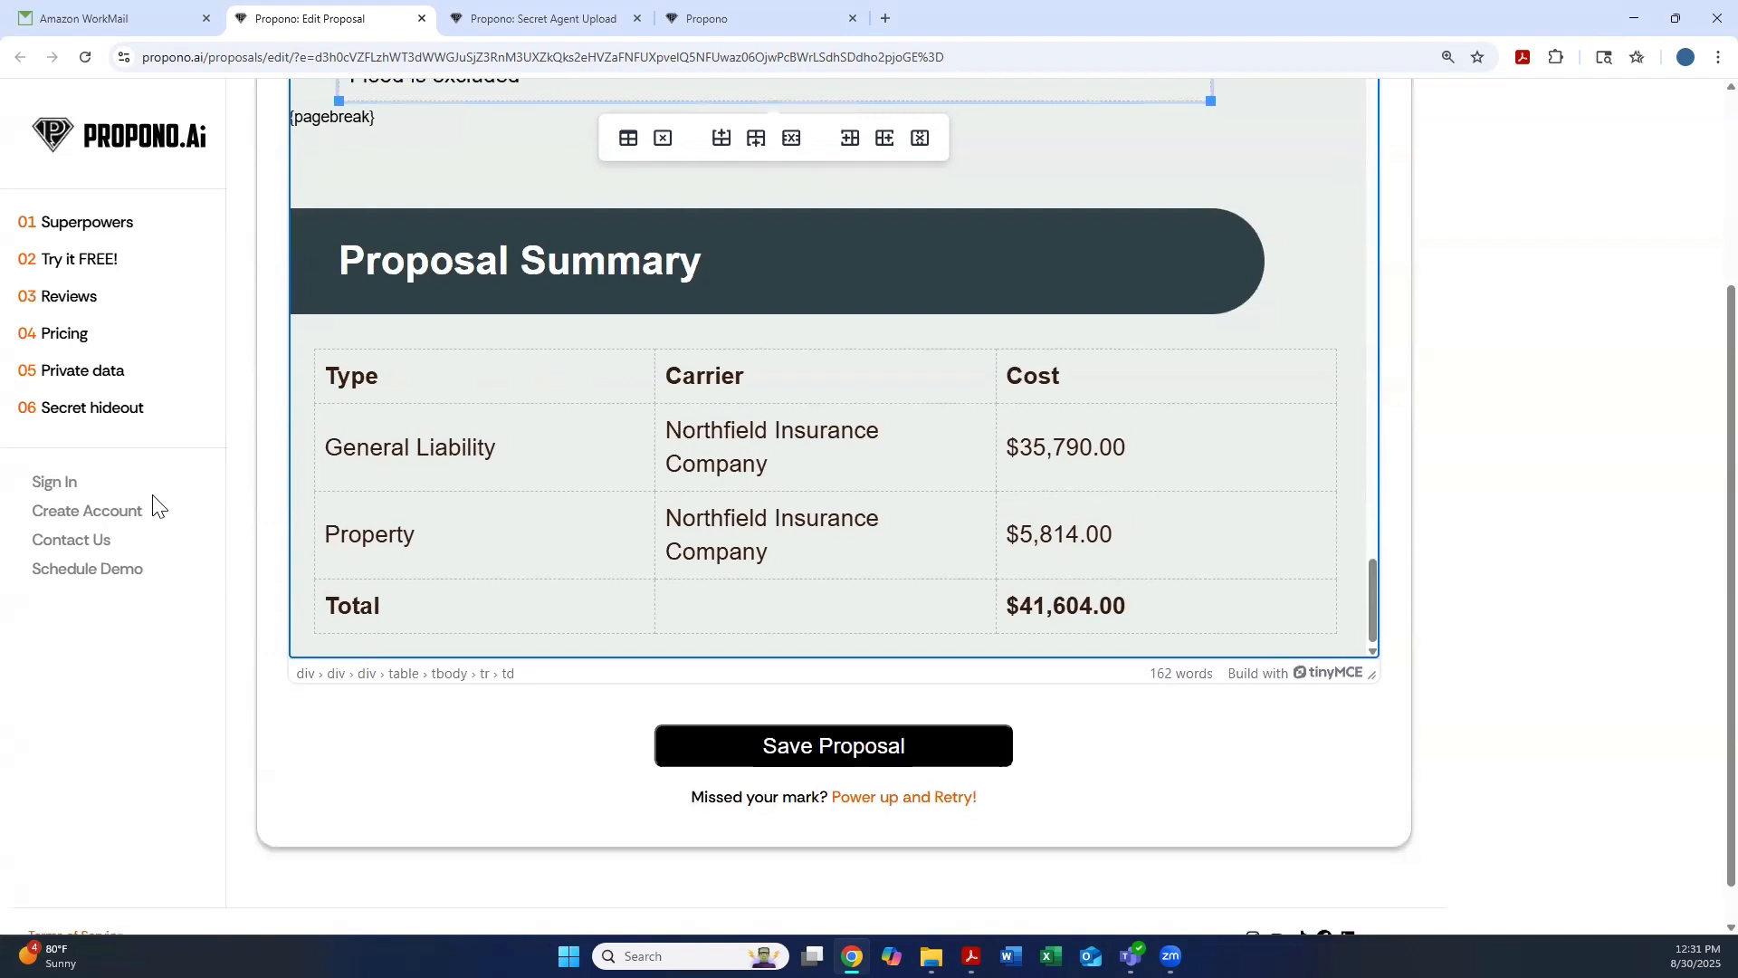
{"action": "left_click", "coordinate": [1140, 539]}
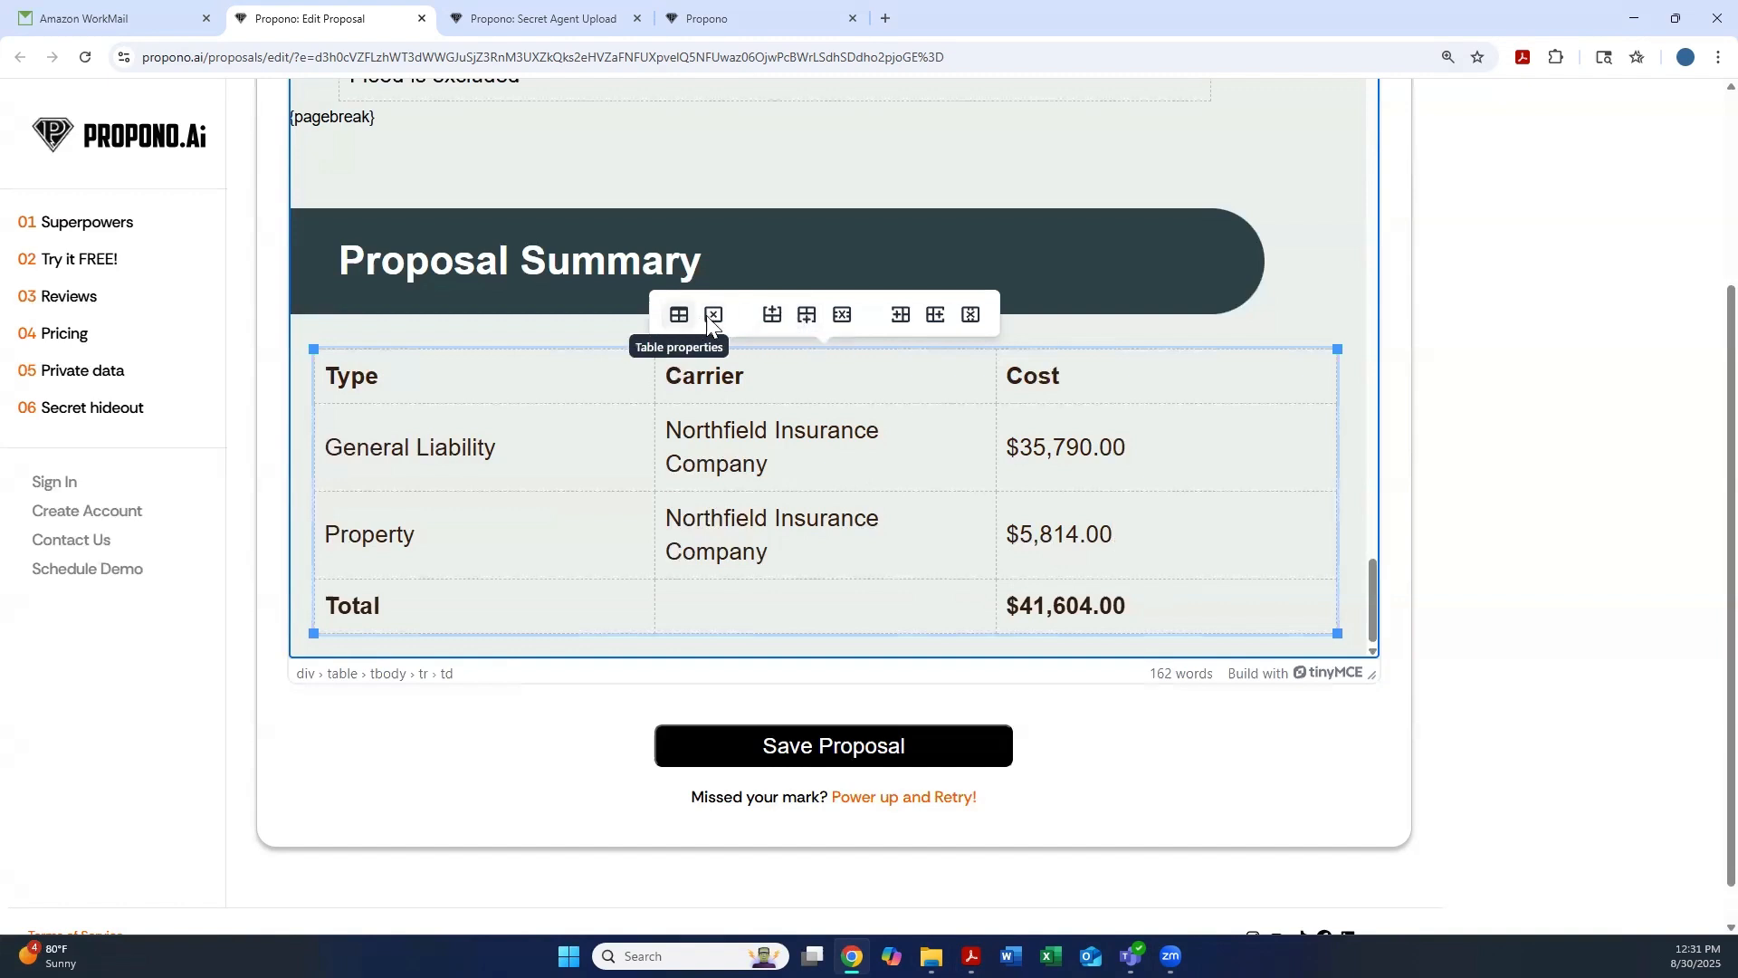
{"action": "left_click", "coordinate": [811, 315]}
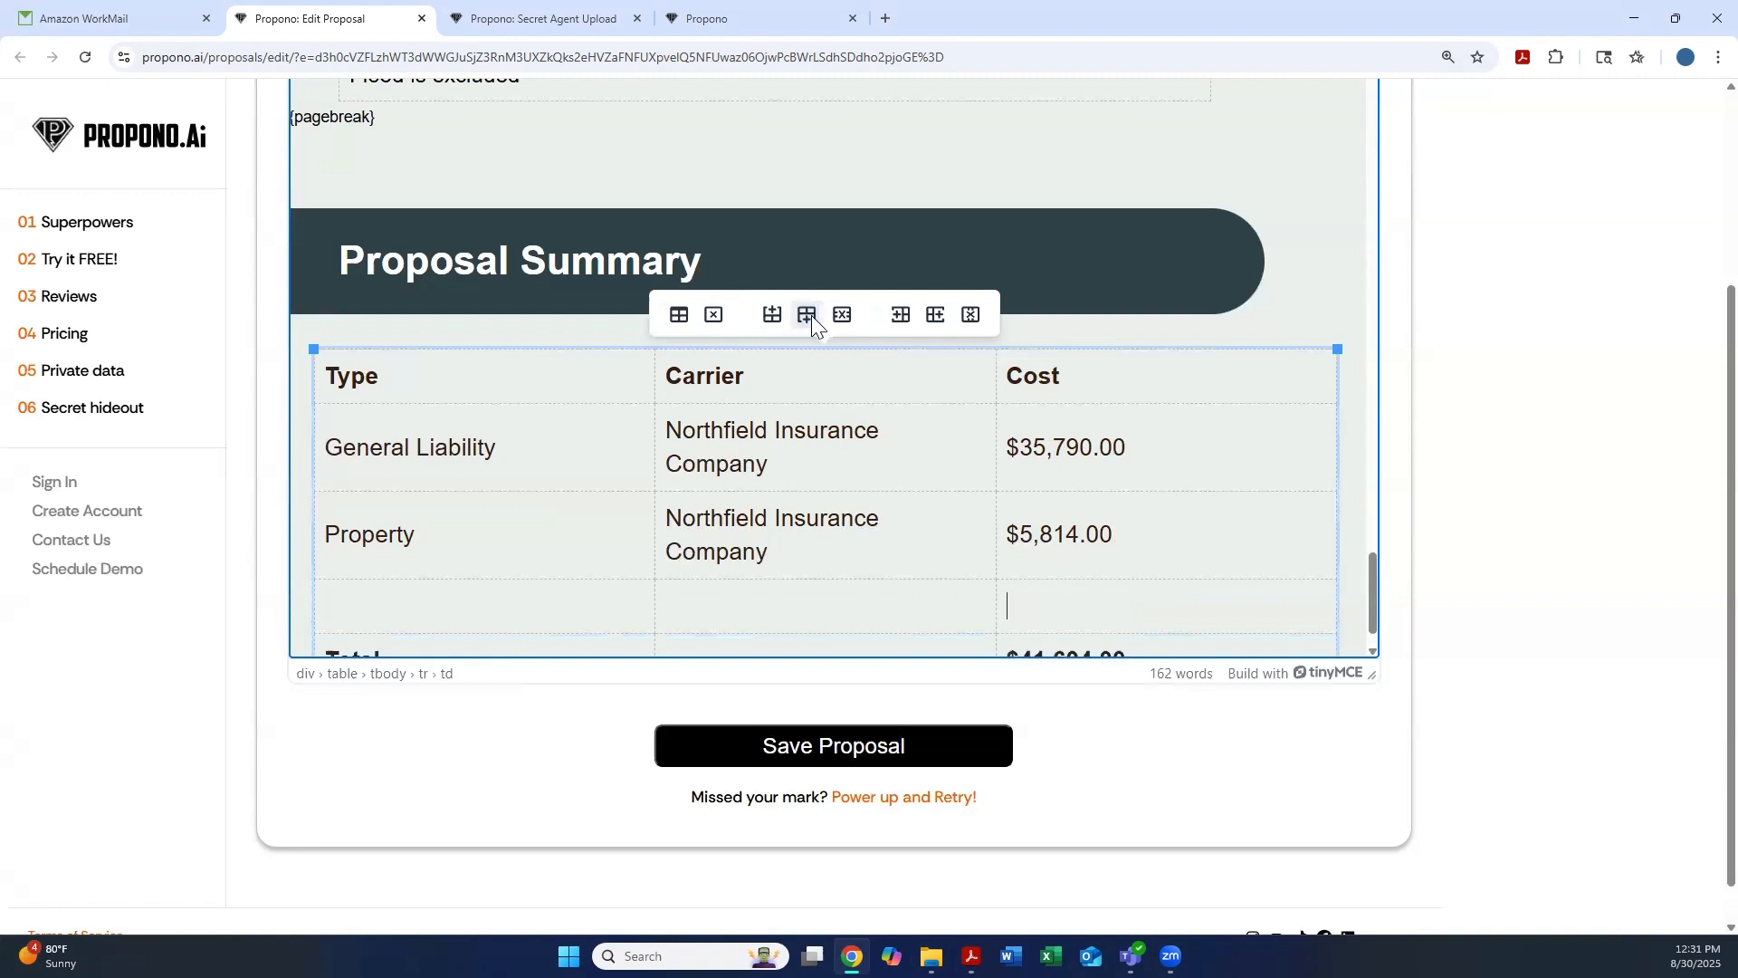
{"action": "scroll", "coordinate": [954, 486], "scroll_direction": "down", "scroll_amount": 1}
{"action": "left_click", "coordinate": [504, 550]}
{"action": "type", "text": "A"}
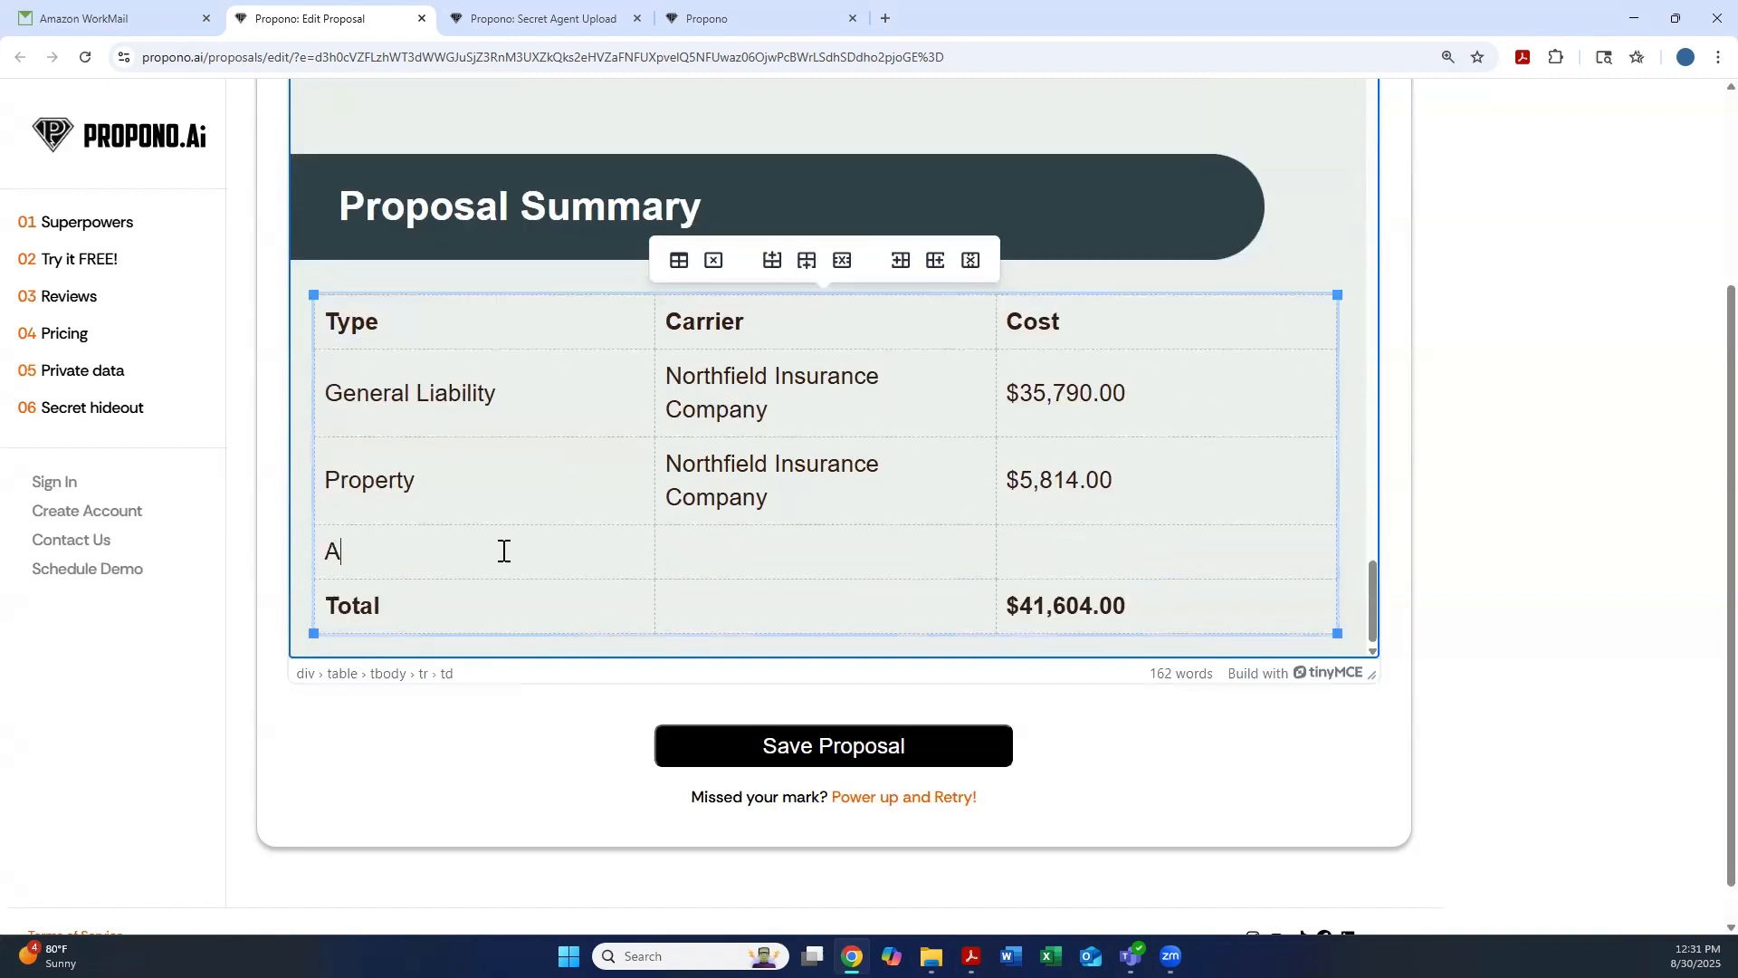
{"action": "type", "text": "gency Fee "}
{"action": "type", "text": "$"}
{"action": "type", "text": "500.00"}
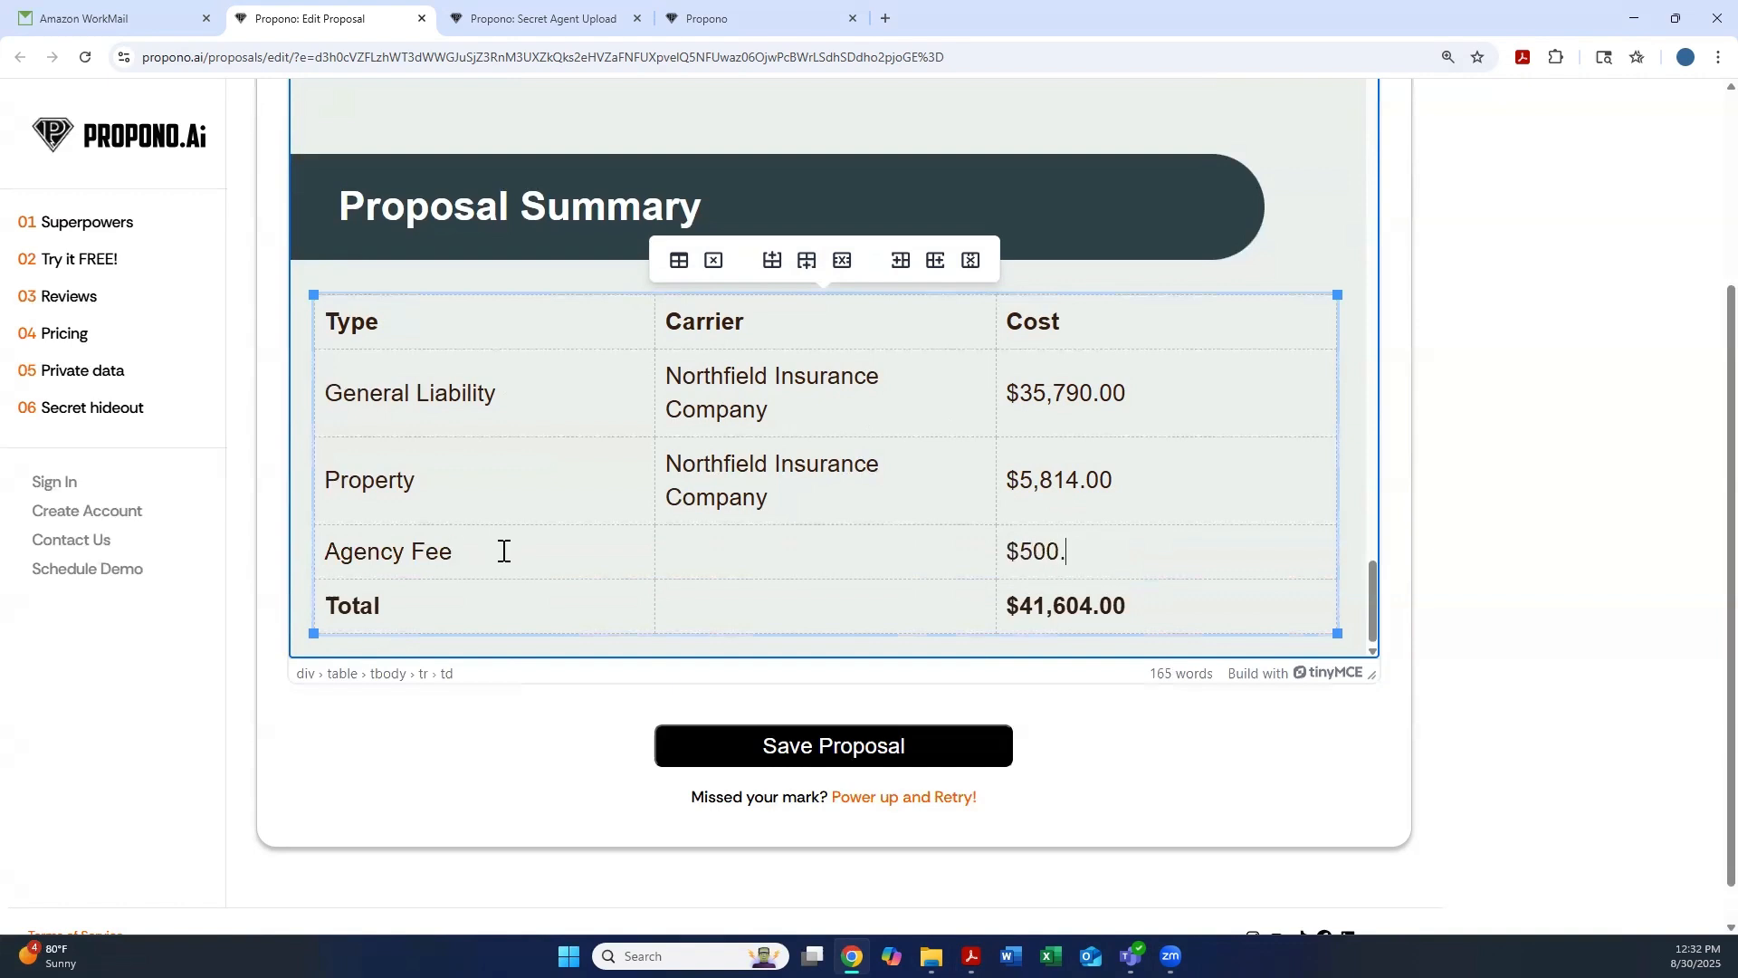
Set the Total cost in the Proposal Summary table to $42,104.00.
{"action": "left_click", "coordinate": [1047, 605]}
{"action": "key", "text": "BackSpace"}
{"action": "type", "text": "2"}
{"action": "key", "text": "BackSpace"}
{"action": "type", "text": "1"}
{"action": "scroll", "coordinate": [651, 475], "scroll_direction": "down", "scroll_amount": 1}
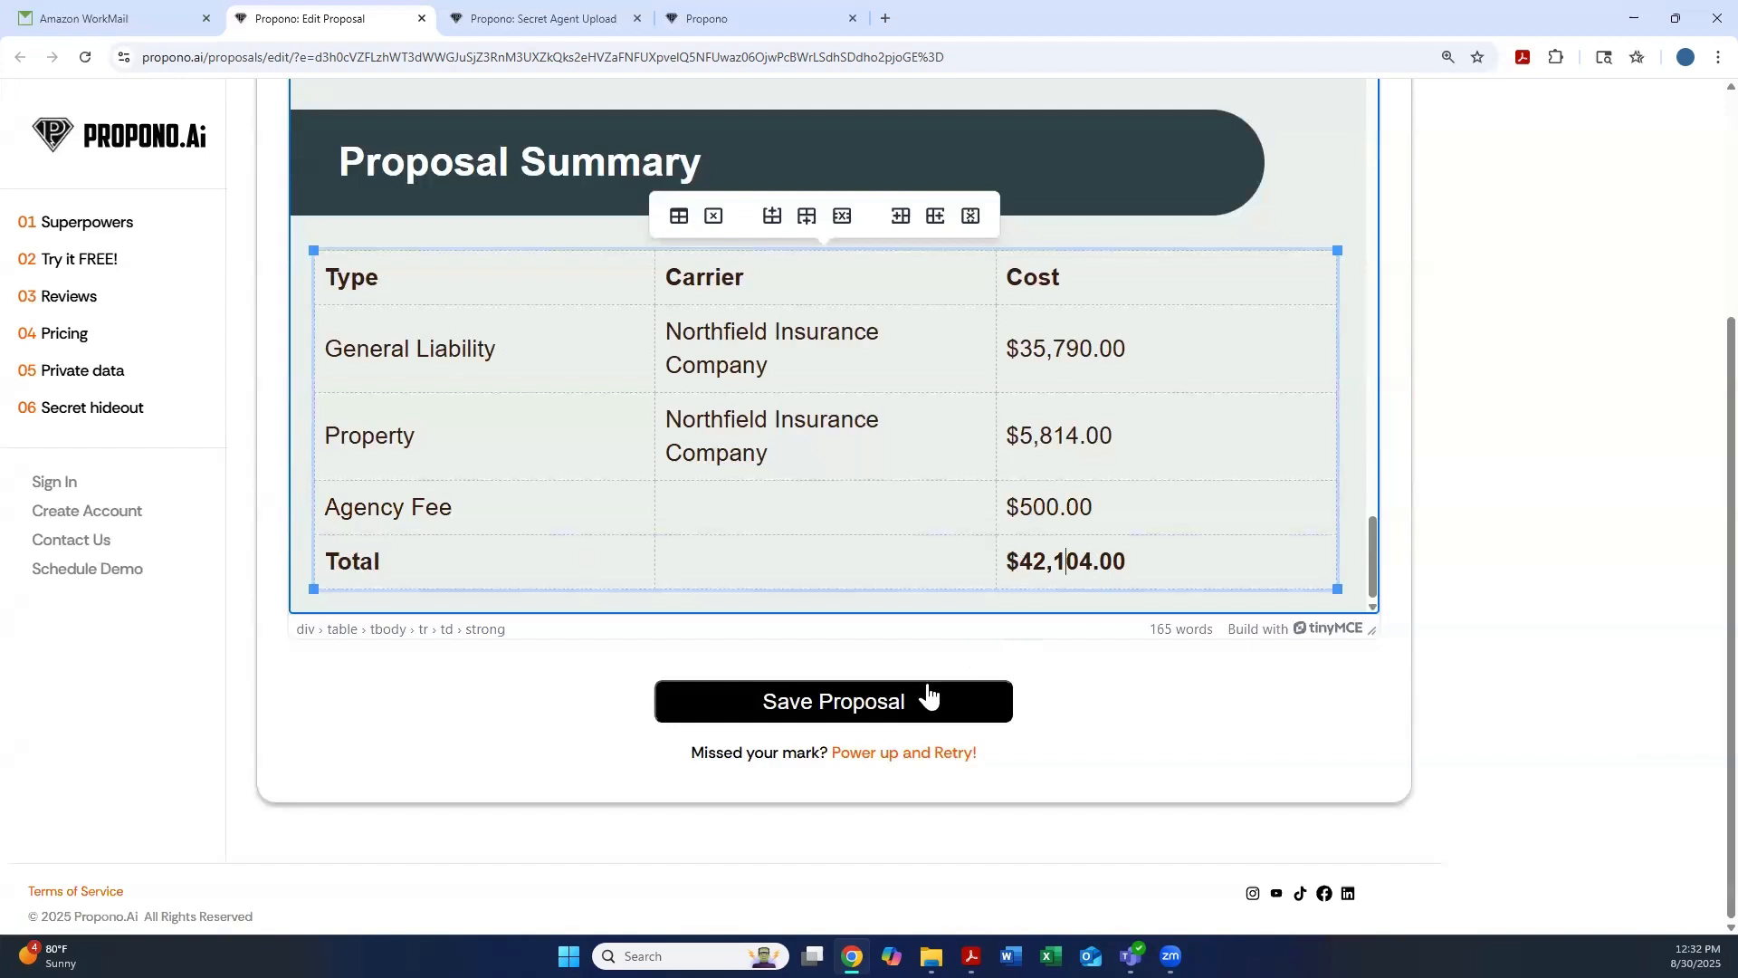
Look through the original carrier quote within the proposal page and open the proposal's attachments.
{"action": "scroll", "coordinate": [928, 696], "scroll_direction": "up", "scroll_amount": 4}
{"action": "scroll", "coordinate": [955, 567], "scroll_direction": "up", "scroll_amount": 2}
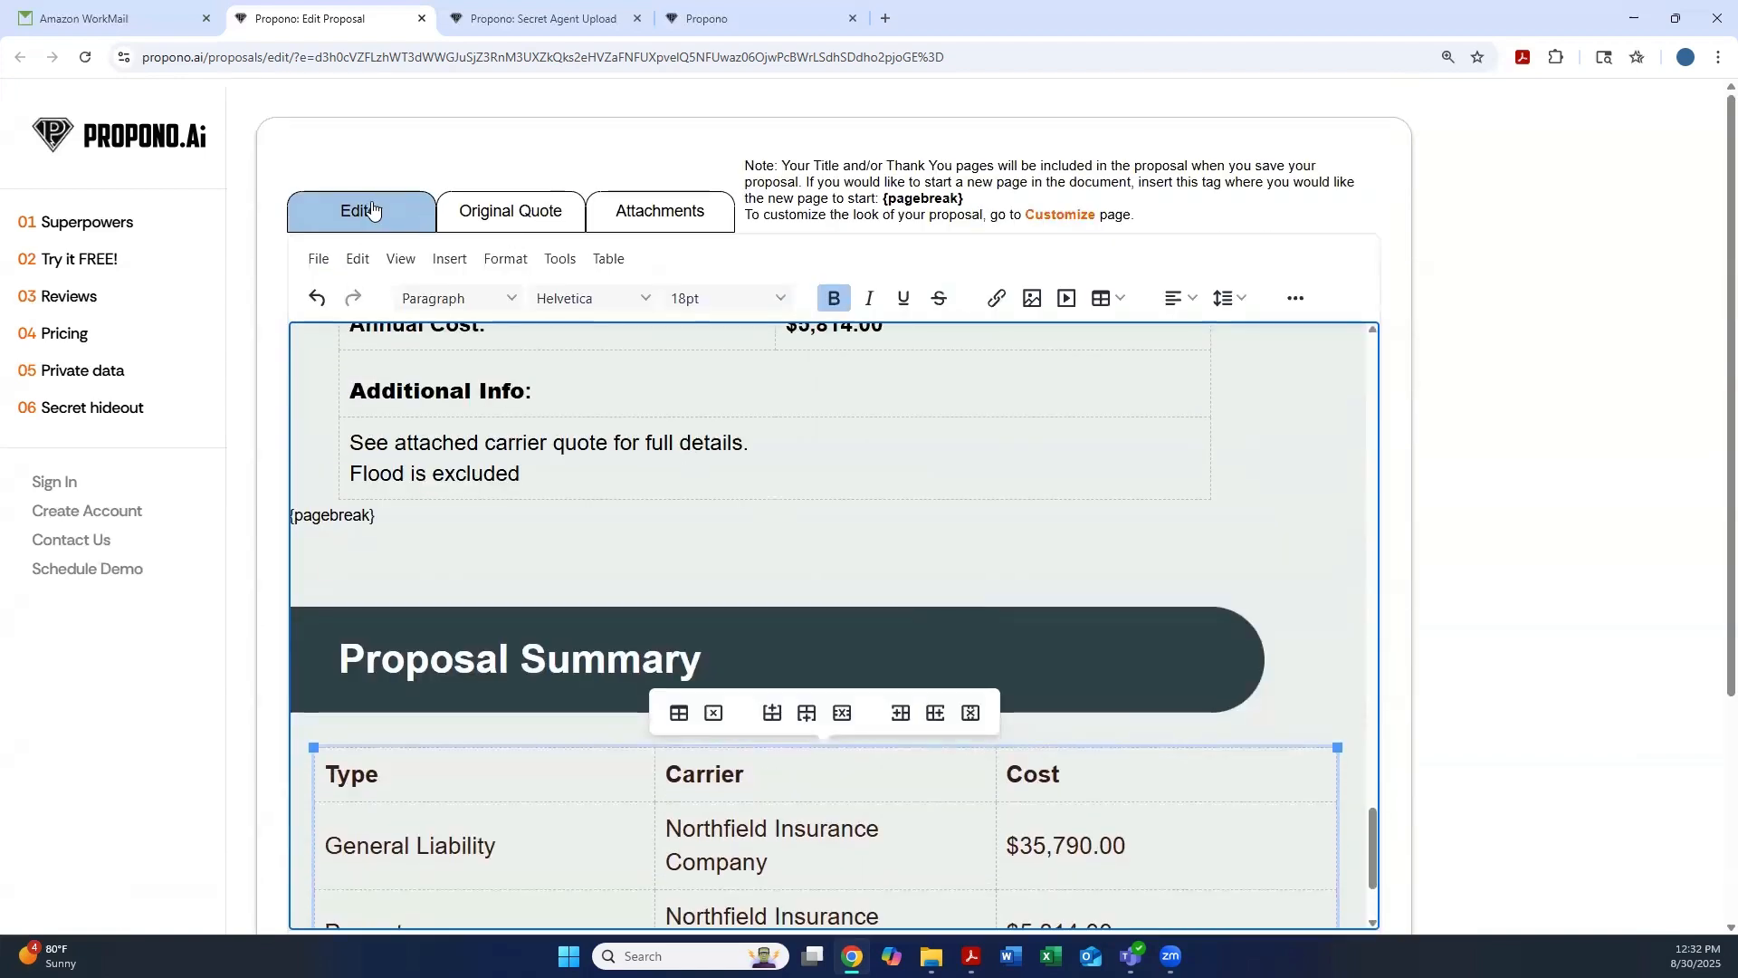
{"action": "left_click", "coordinate": [523, 214]}
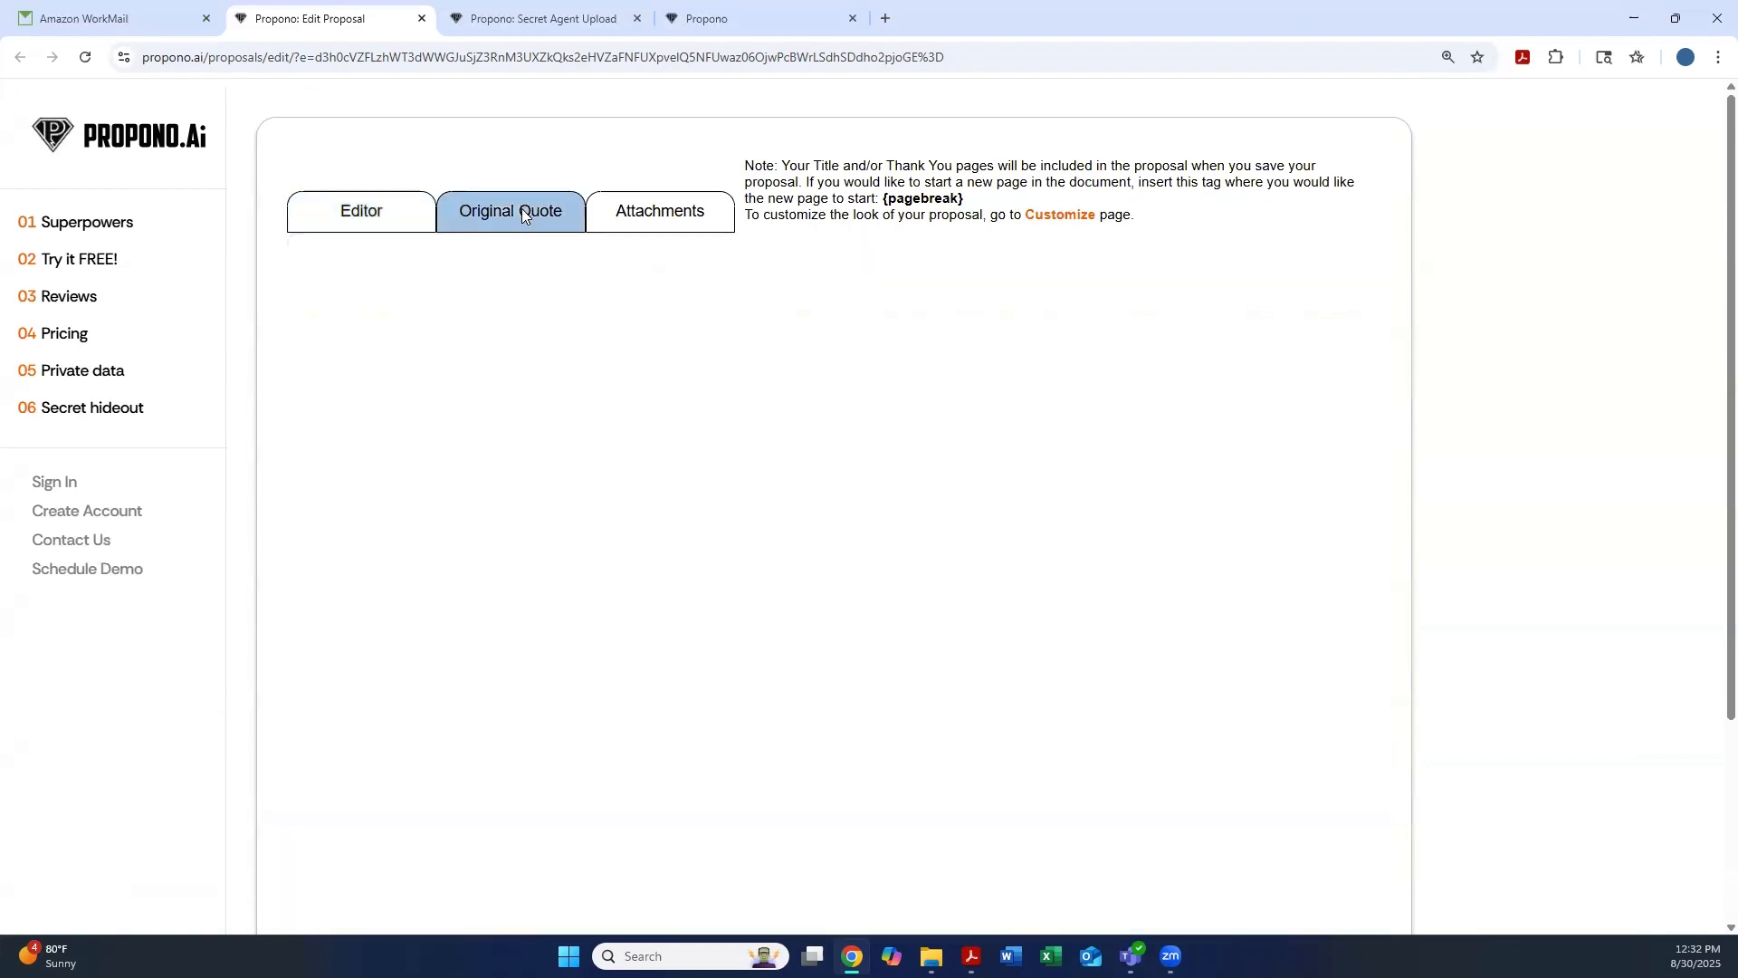
{"action": "scroll", "coordinate": [561, 454], "scroll_direction": "down", "scroll_amount": 15}
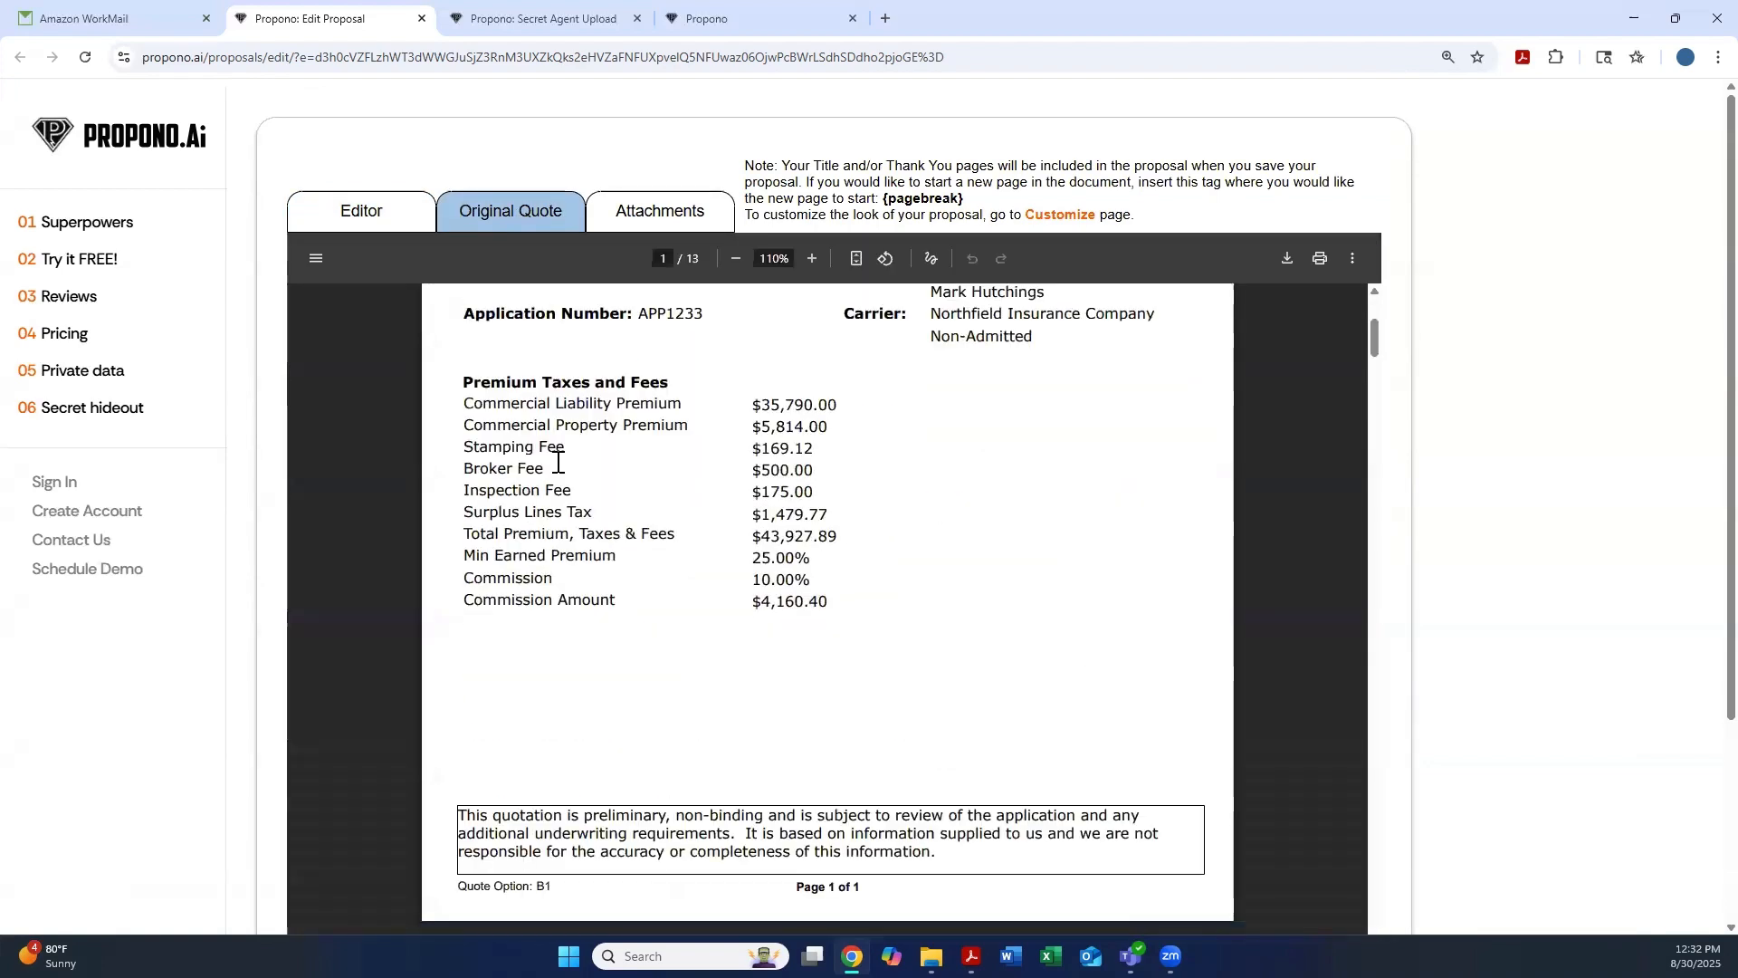
{"action": "scroll", "coordinate": [734, 479], "scroll_direction": "down", "scroll_amount": 15}
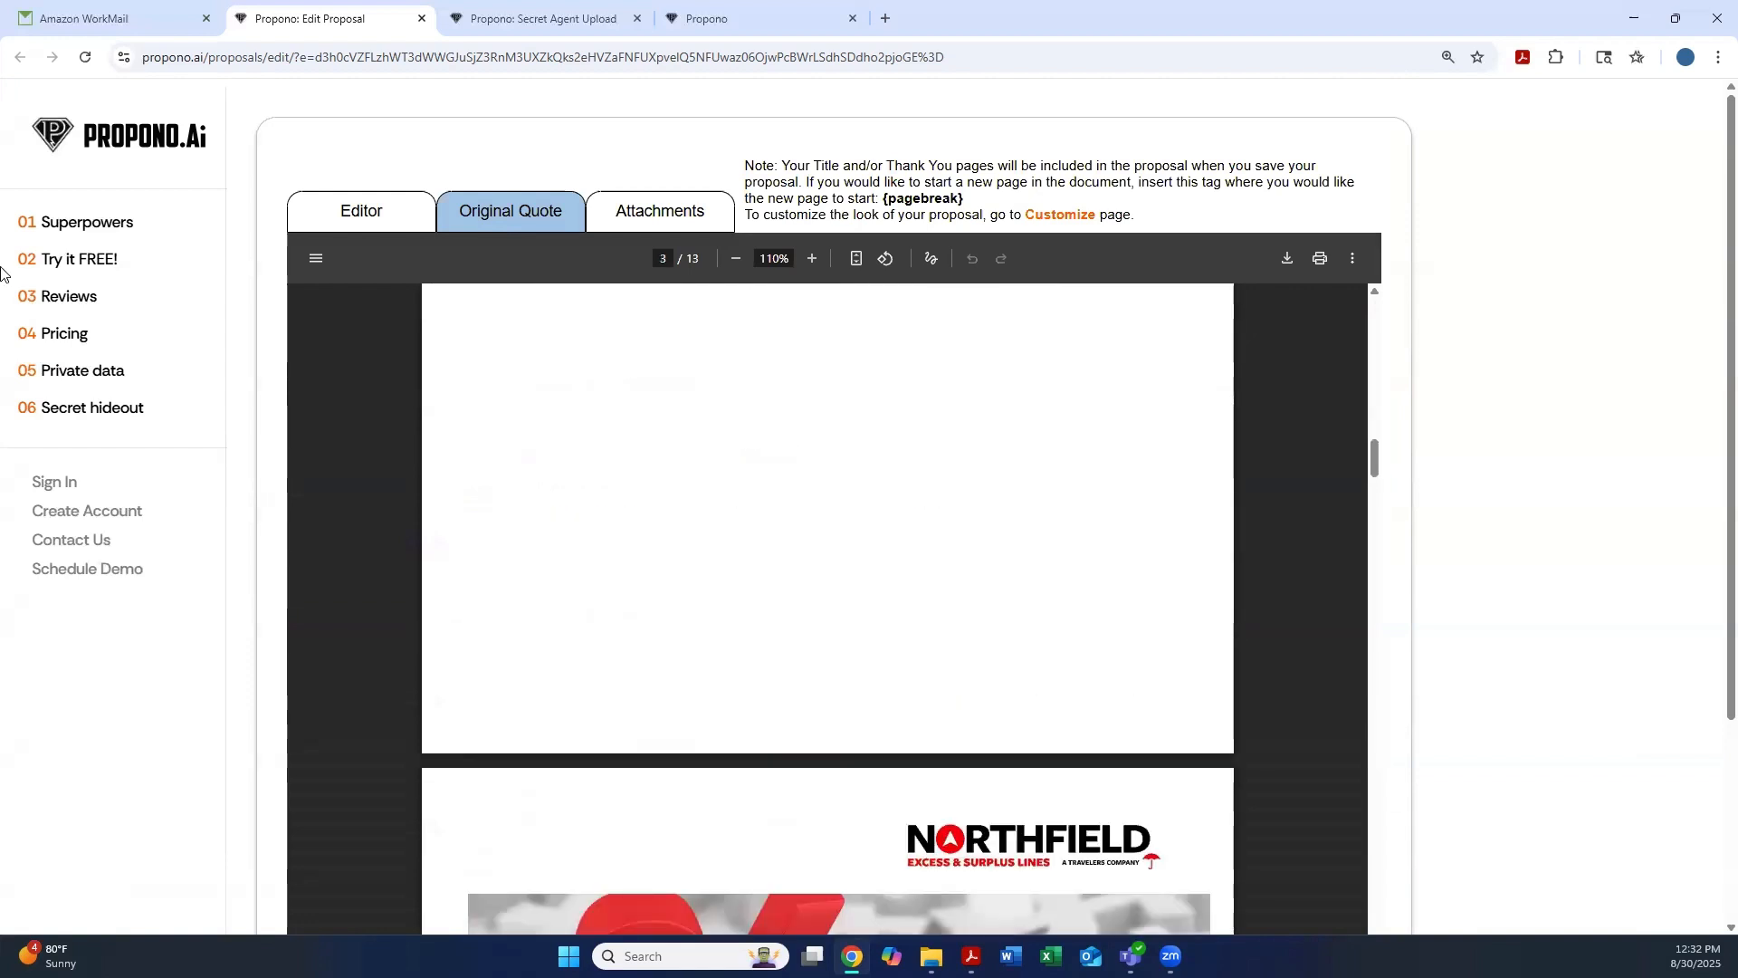
{"action": "left_click", "coordinate": [407, 224]}
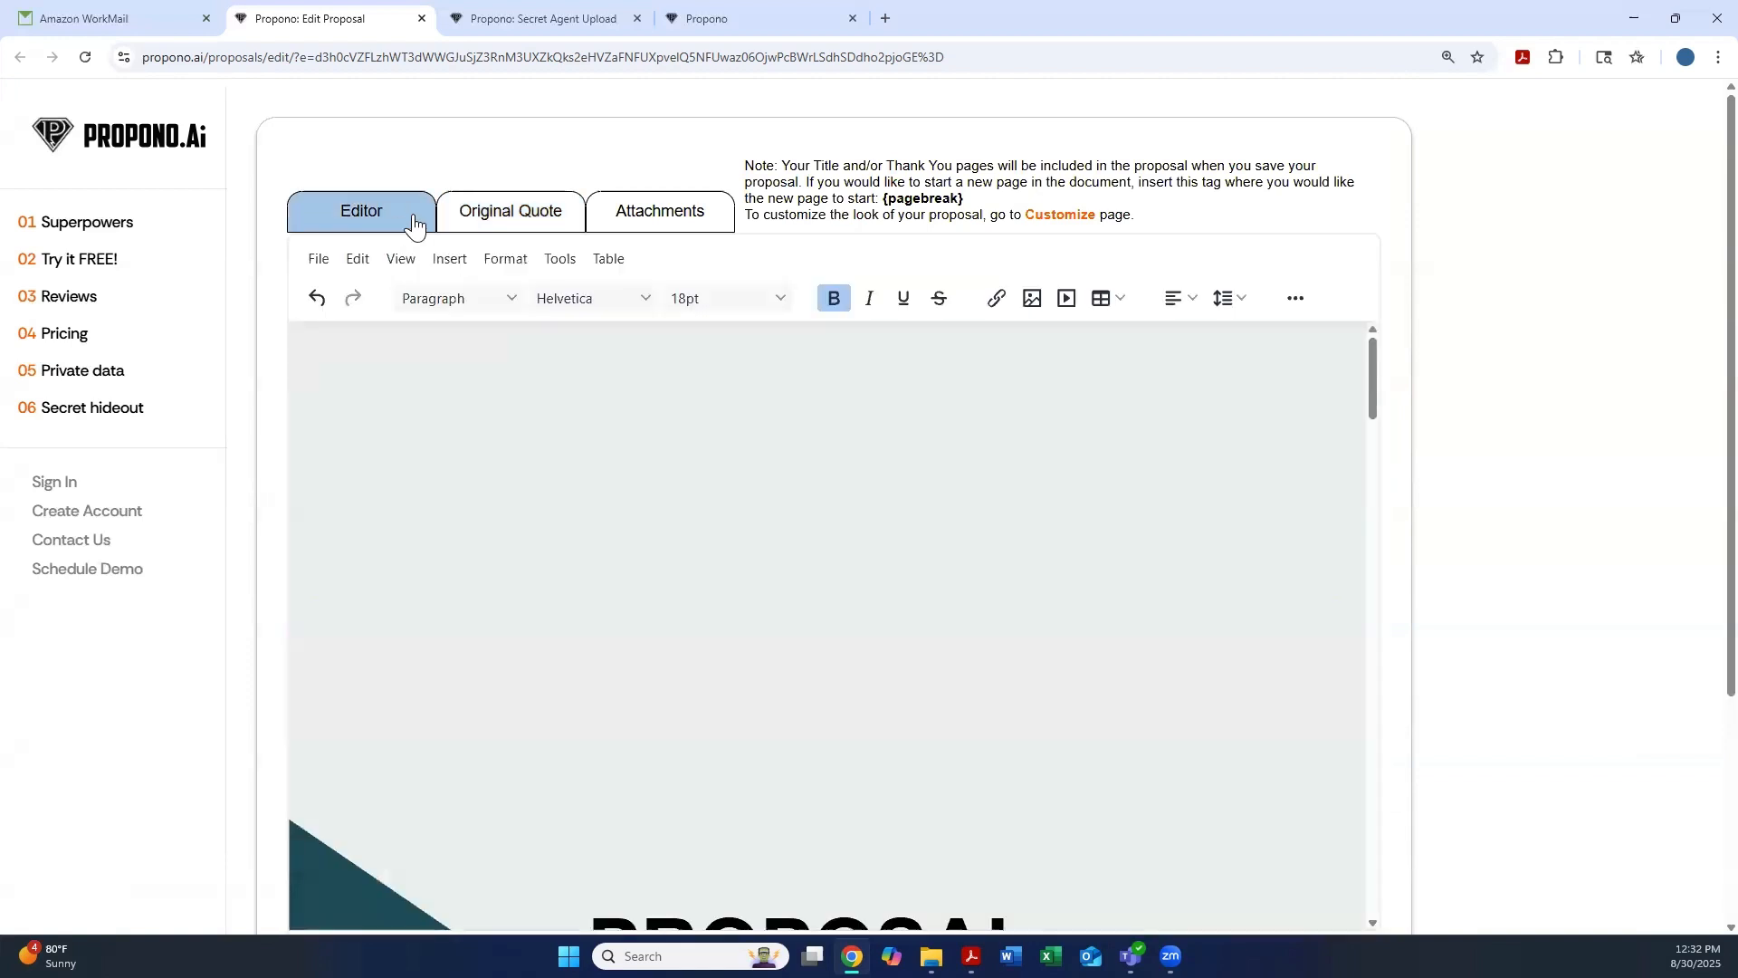
{"action": "left_click", "coordinate": [492, 217]}
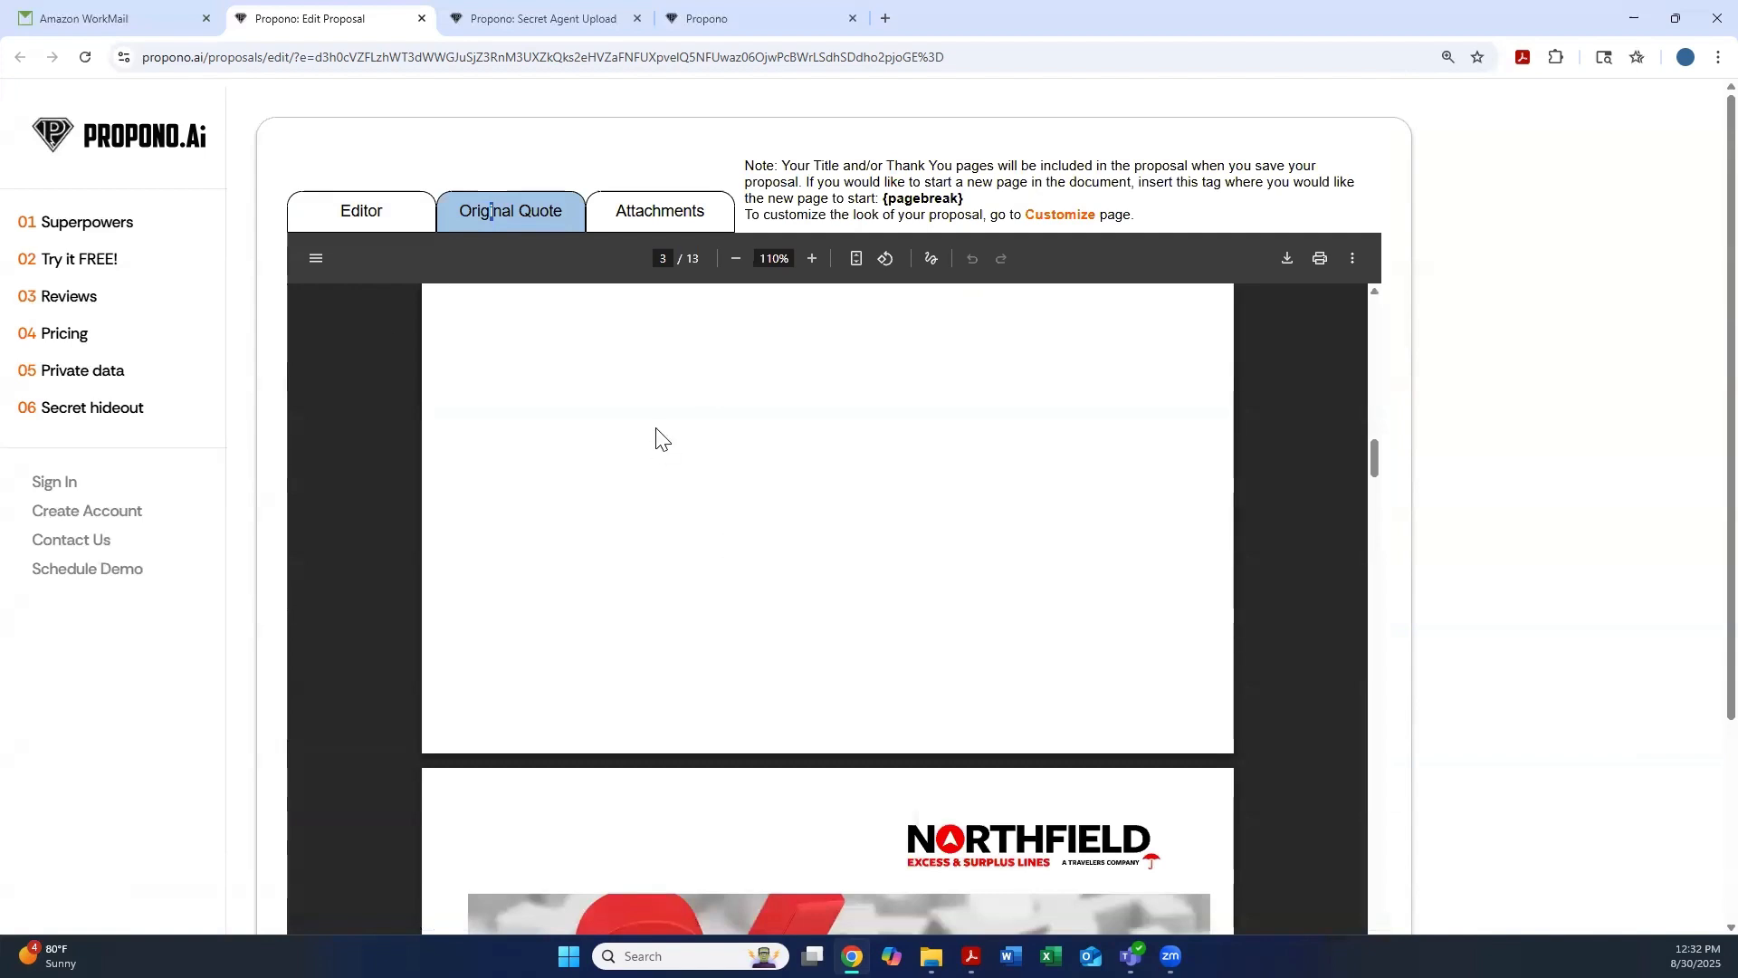
{"action": "left_click", "coordinate": [667, 219]}
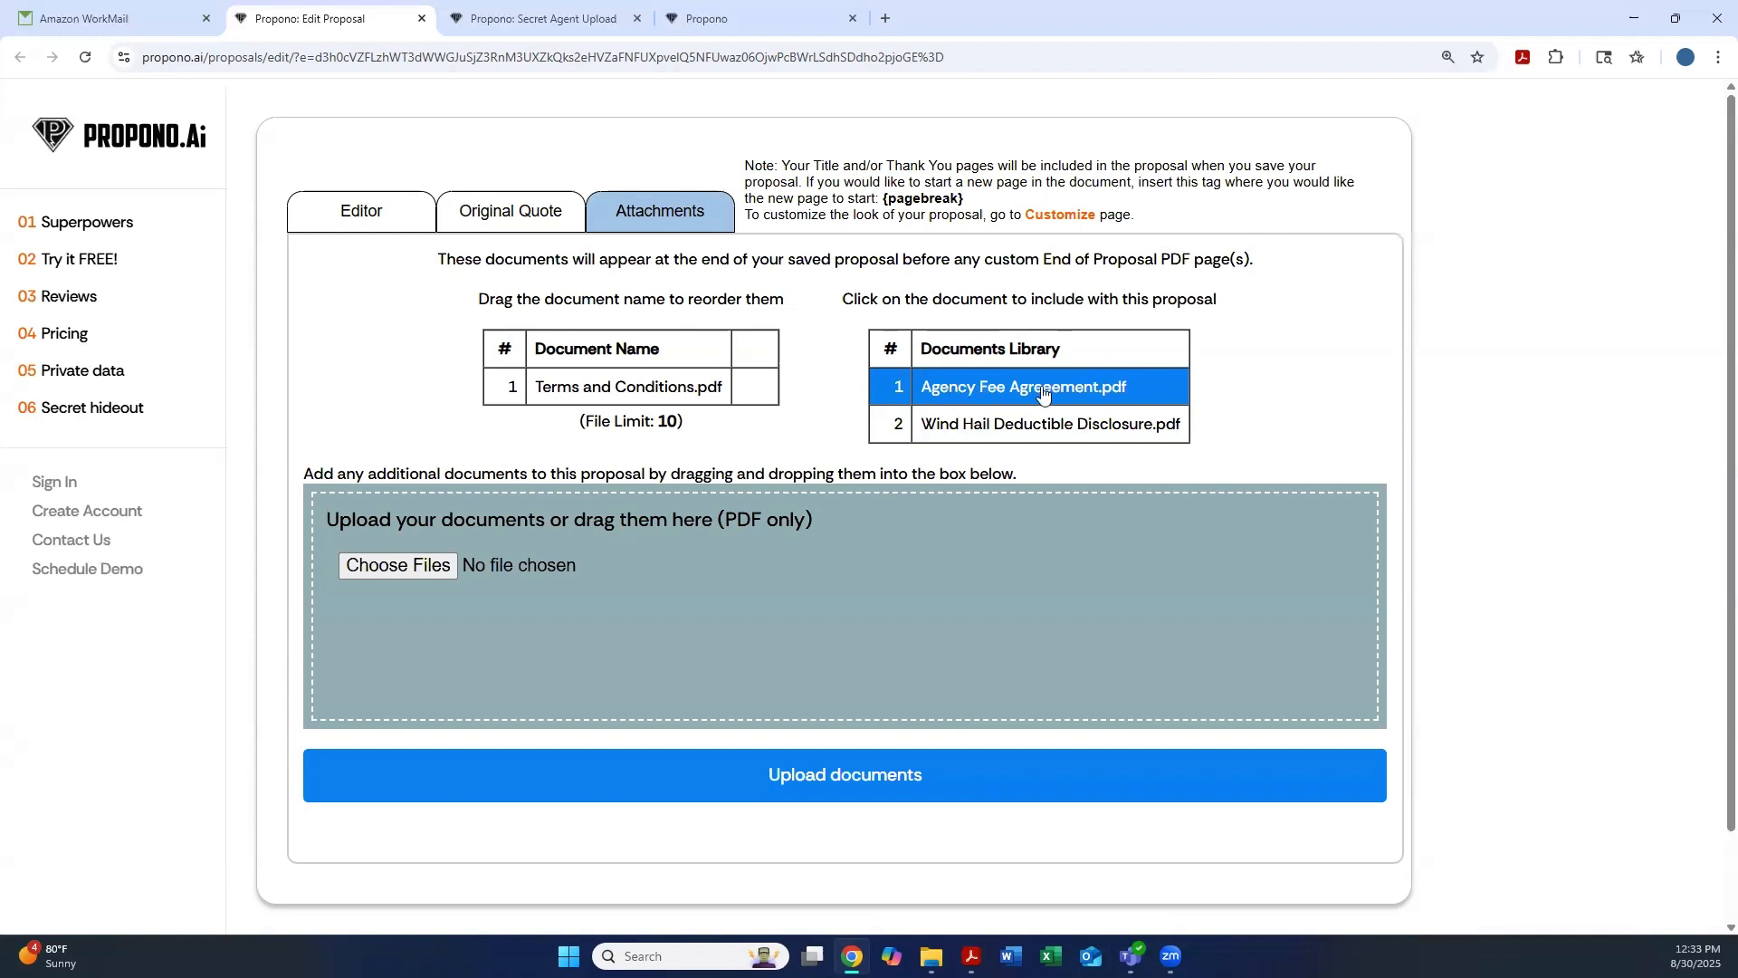
Include Agency Fee Agreeement.pdf from the documents library in the proposal and place it above Terms and Conditions.pdf.
{"action": "left_click", "coordinate": [975, 393]}
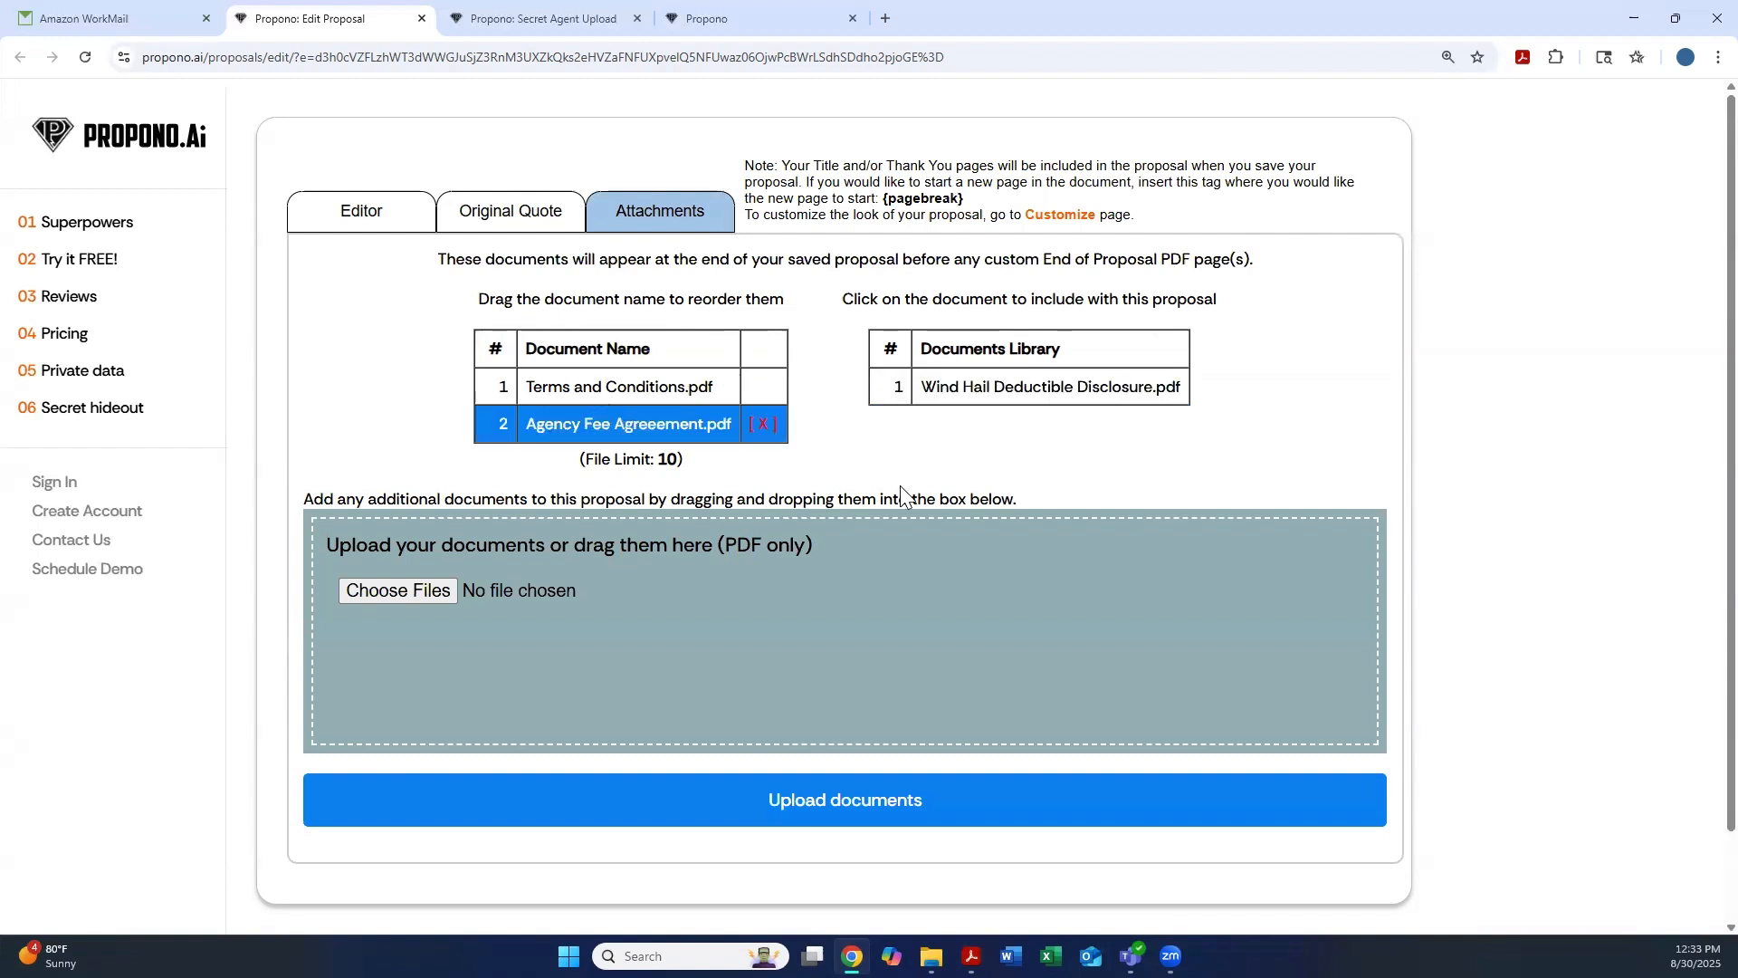
{"action": "left_click", "coordinate": [763, 423]}
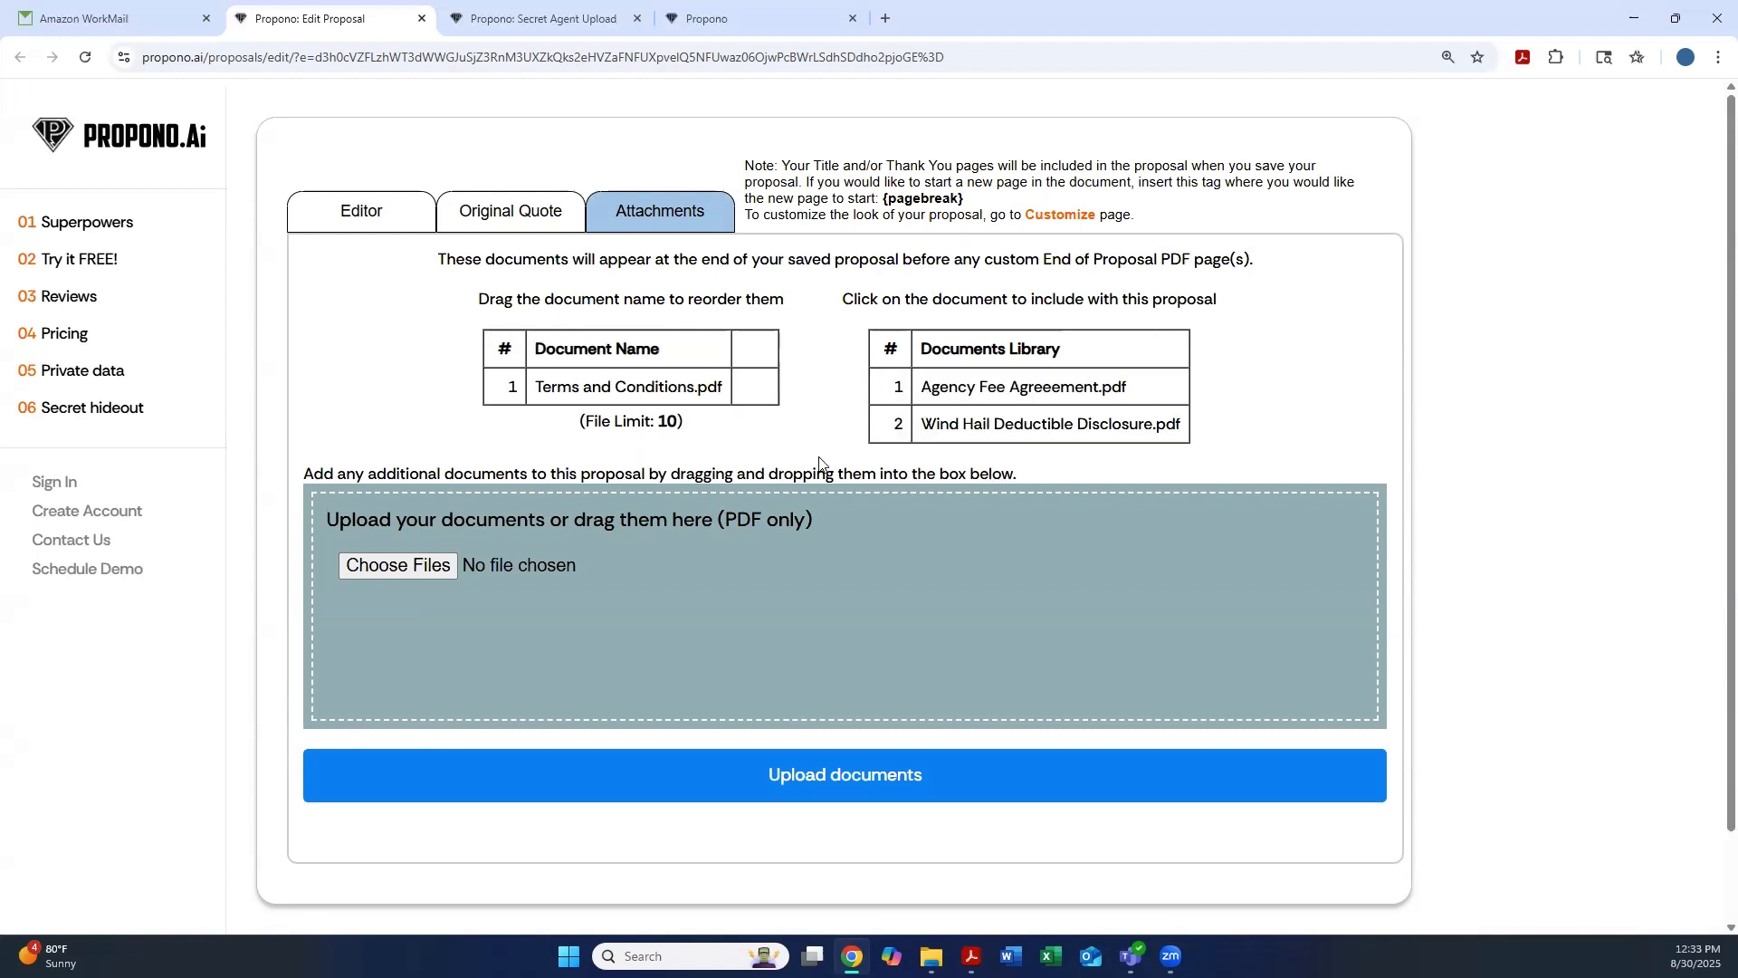
{"action": "left_click", "coordinate": [946, 398]}
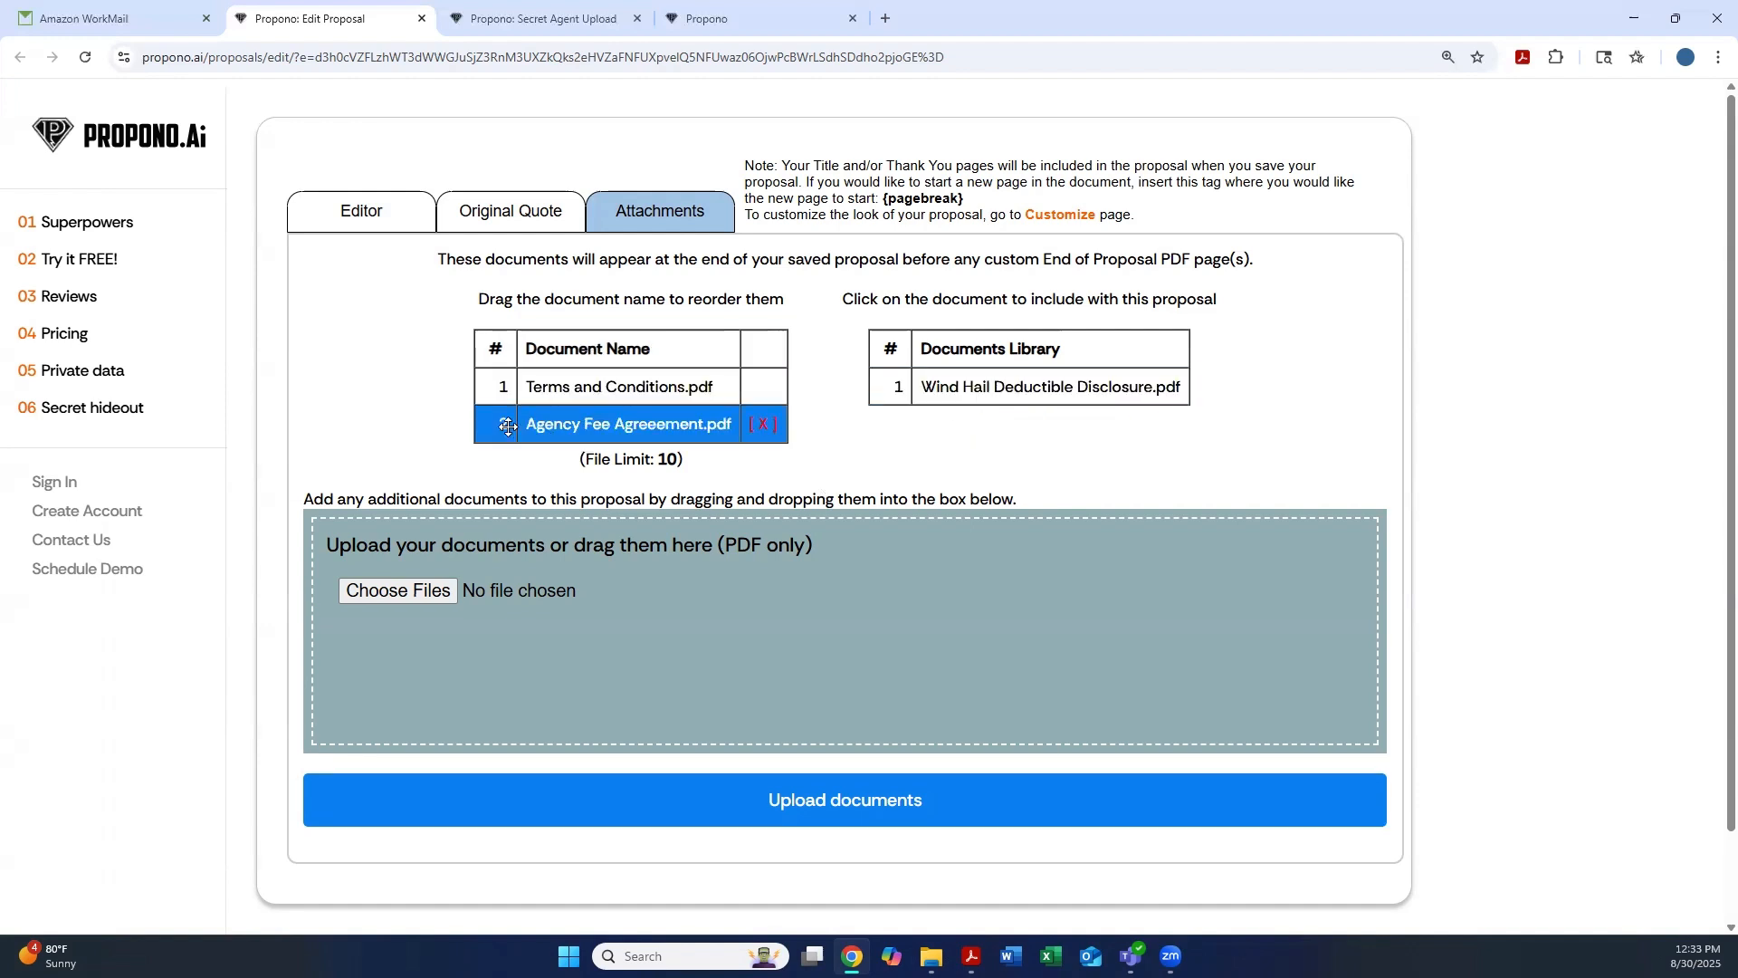
{"action": "left_click_drag", "start_coordinate": [503, 424], "coordinate": [509, 372]}
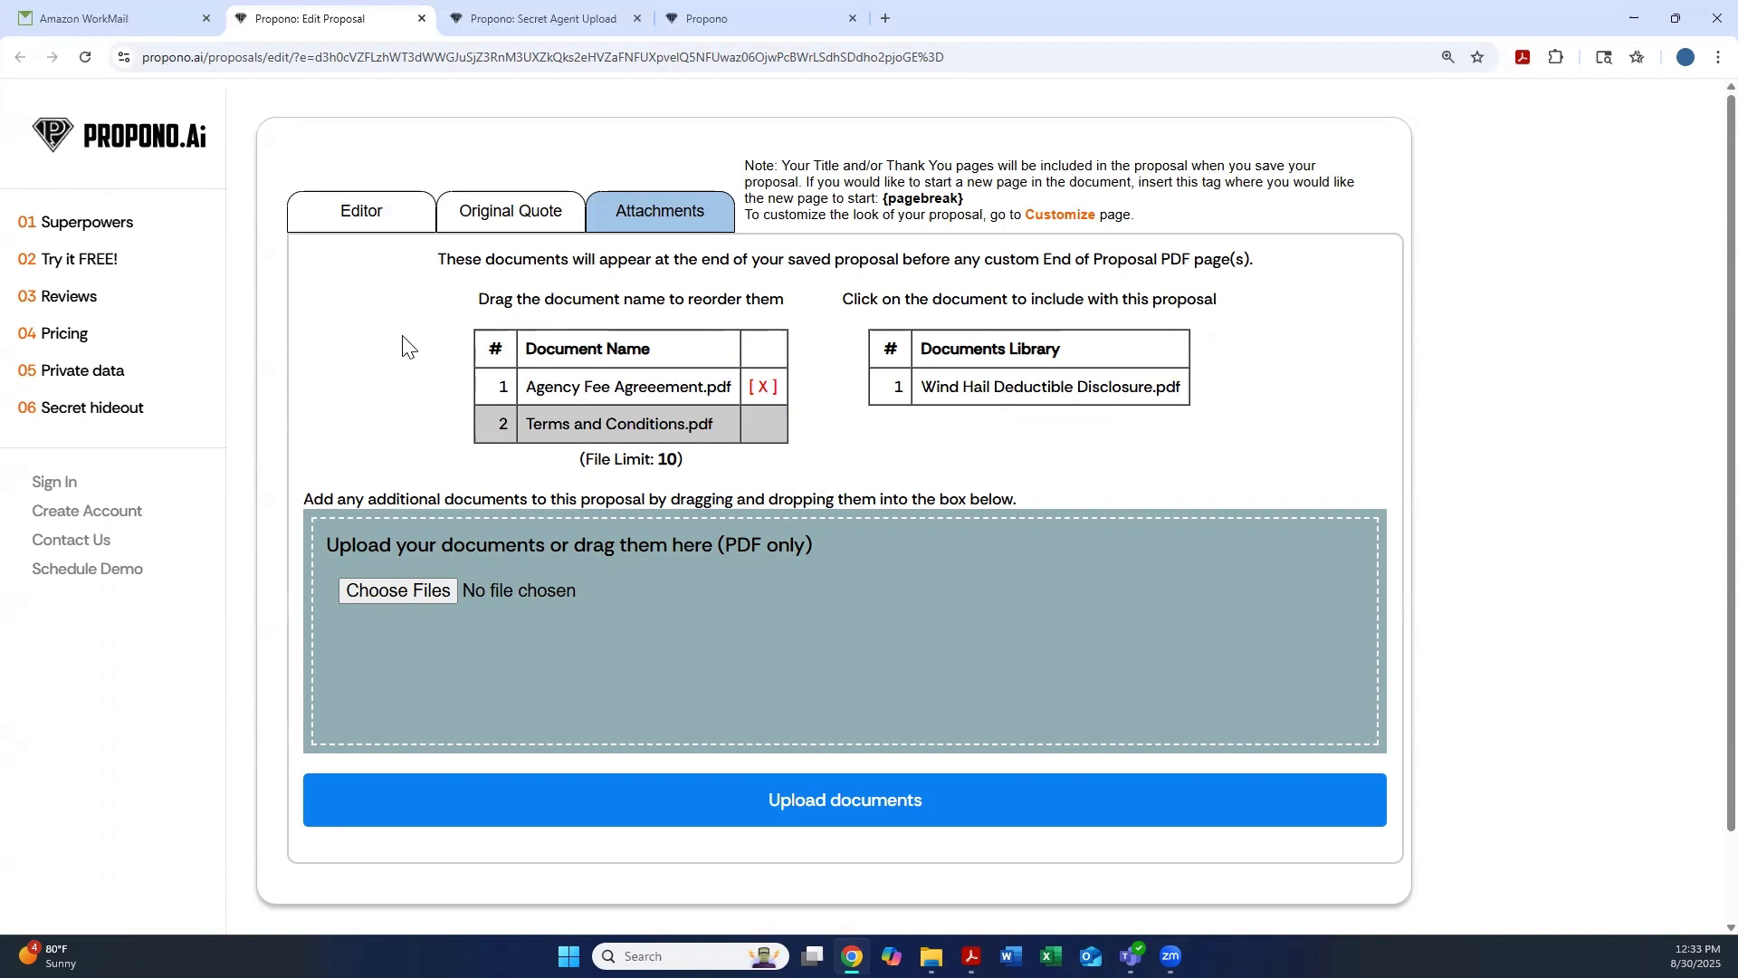
Upload ACORD Applications.pdf as an additional proposal document and move it to first place in the attachment order.
{"action": "scroll", "coordinate": [404, 349], "scroll_direction": "down", "scroll_amount": 1}
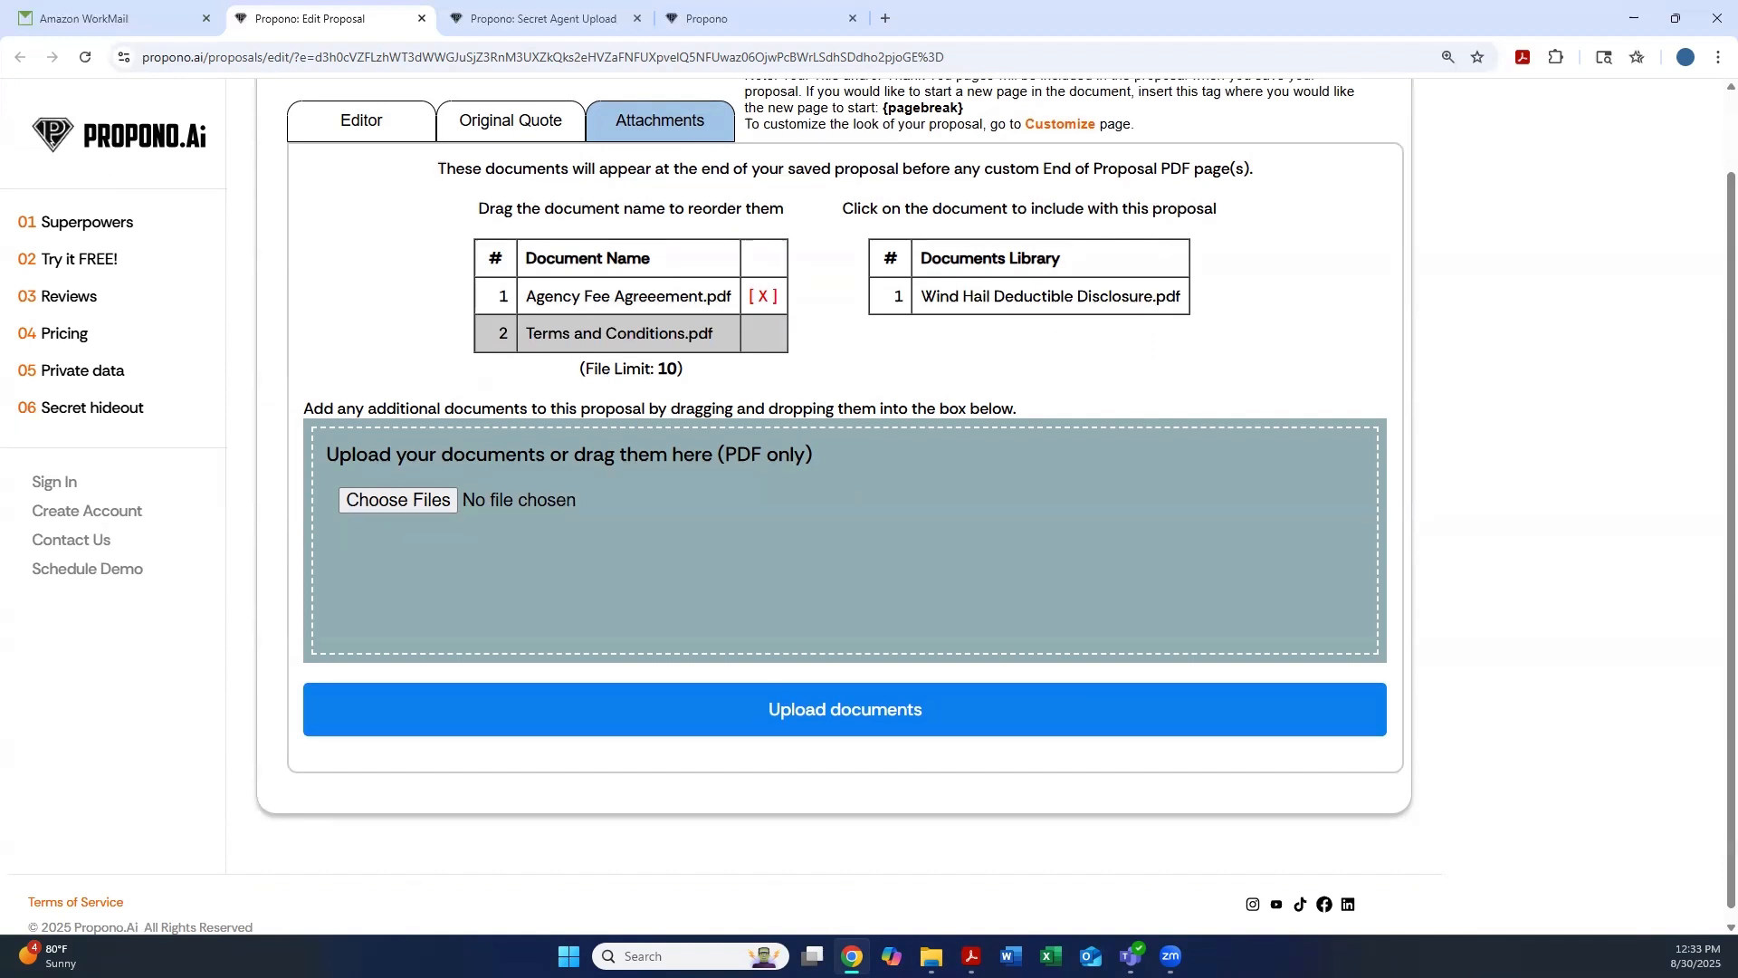
{"action": "key", "text": "alt+Tab"}
{"action": "left_click_drag", "start_coordinate": [1553, 507], "coordinate": [617, 512]}
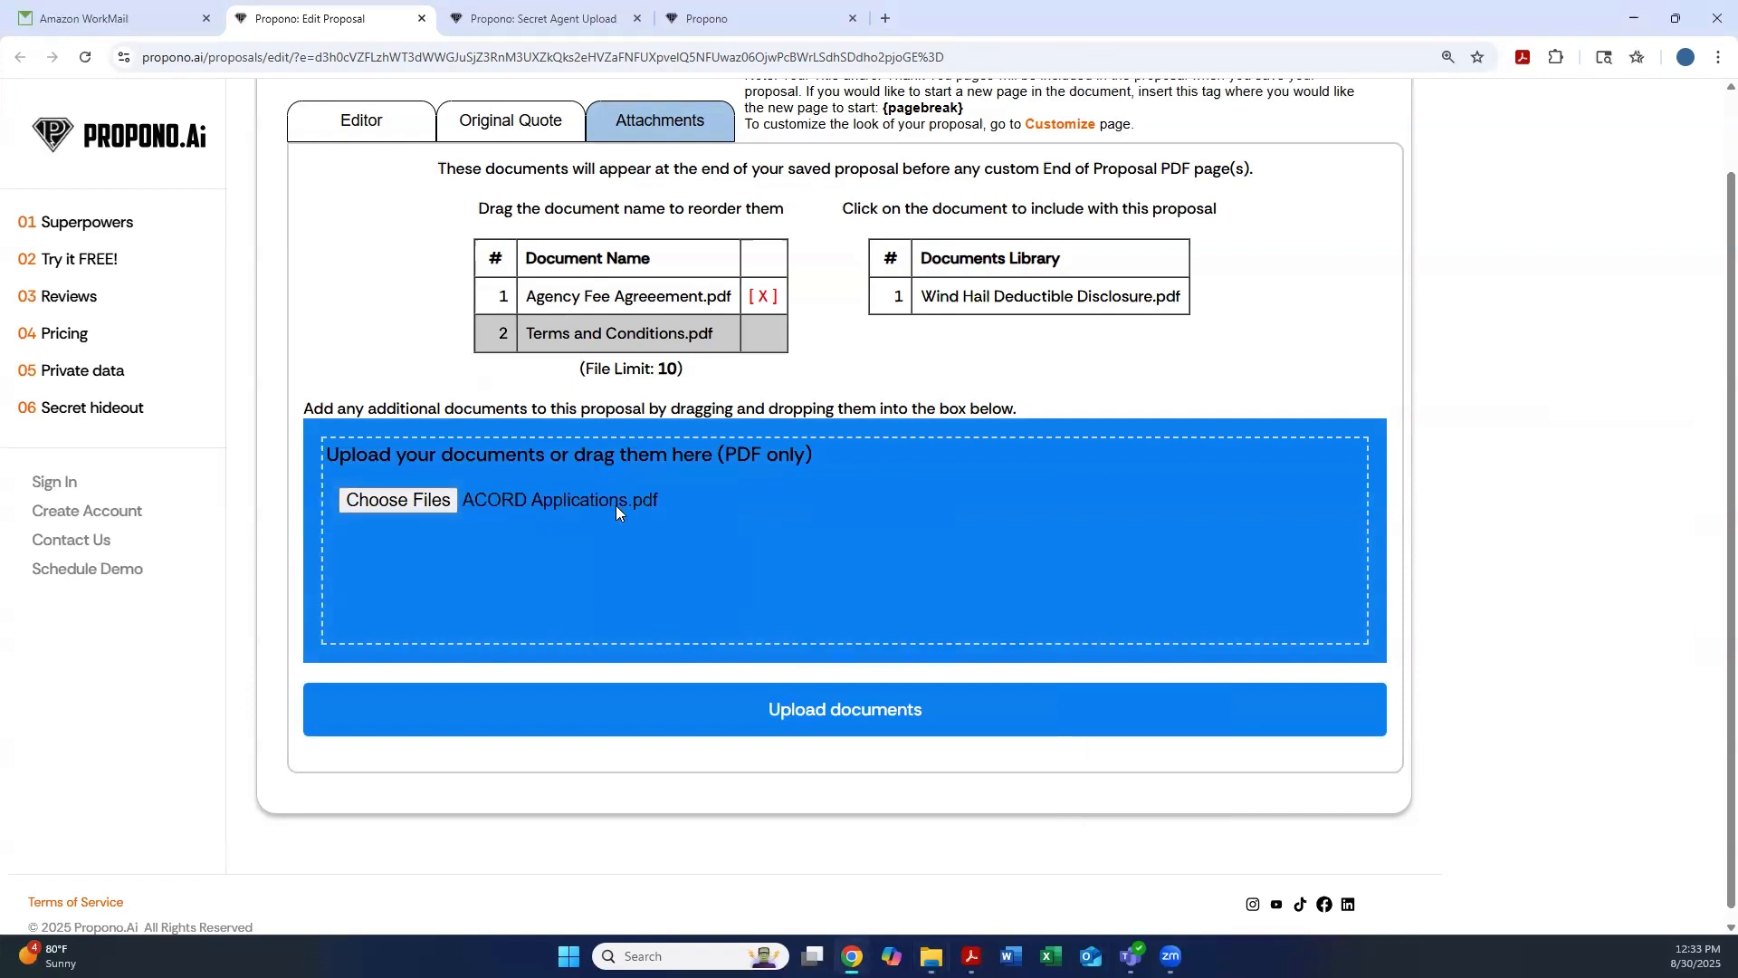
{"action": "left_click", "coordinate": [842, 709]}
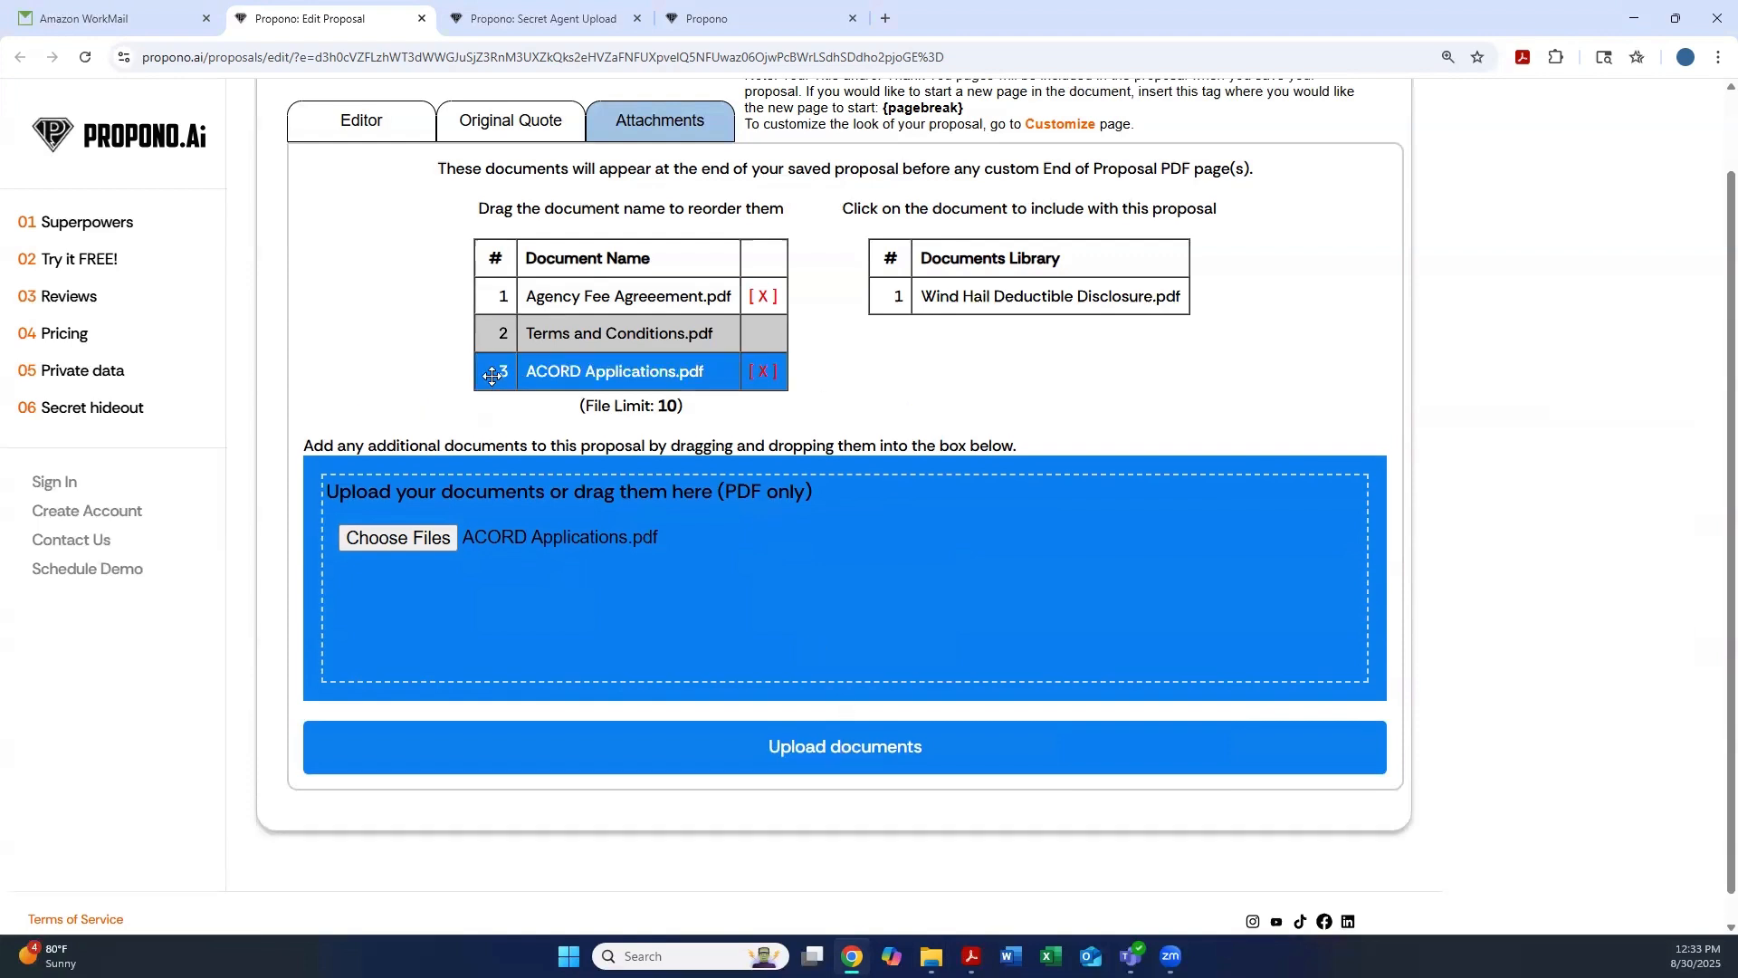
{"action": "left_click_drag", "start_coordinate": [497, 374], "coordinate": [500, 290]}
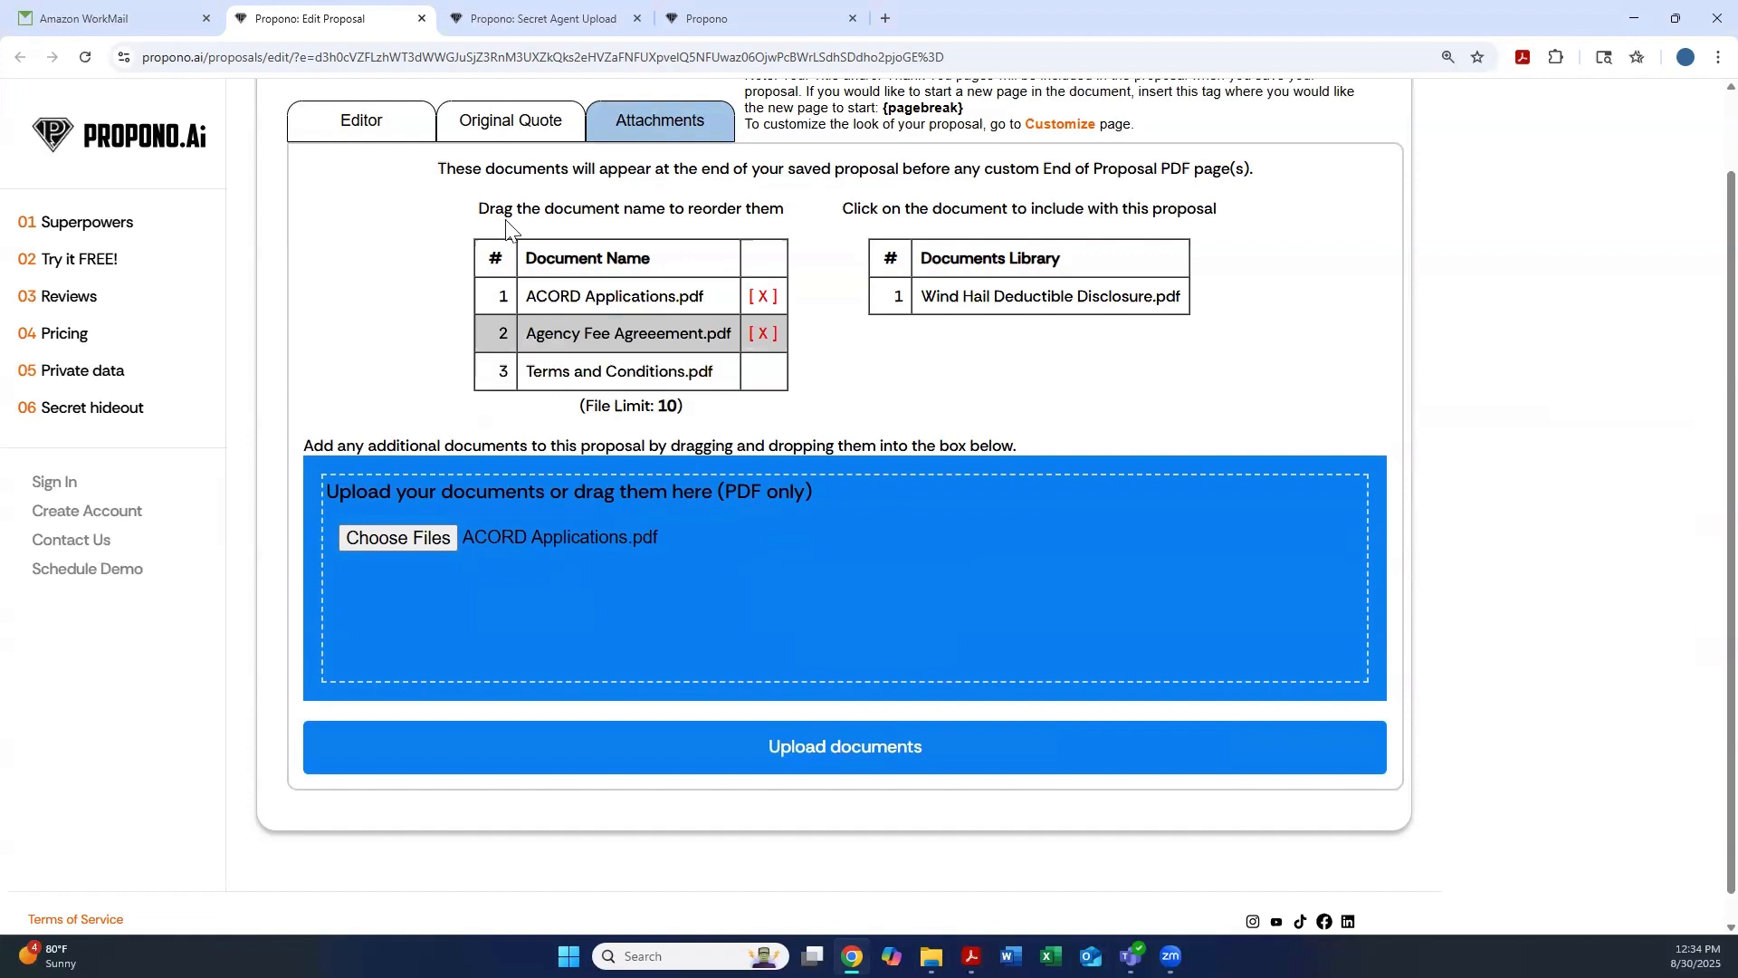
Save the edited proposal as a PDF in the Downloads folder and open the downloaded file.
{"action": "left_click", "coordinate": [353, 126]}
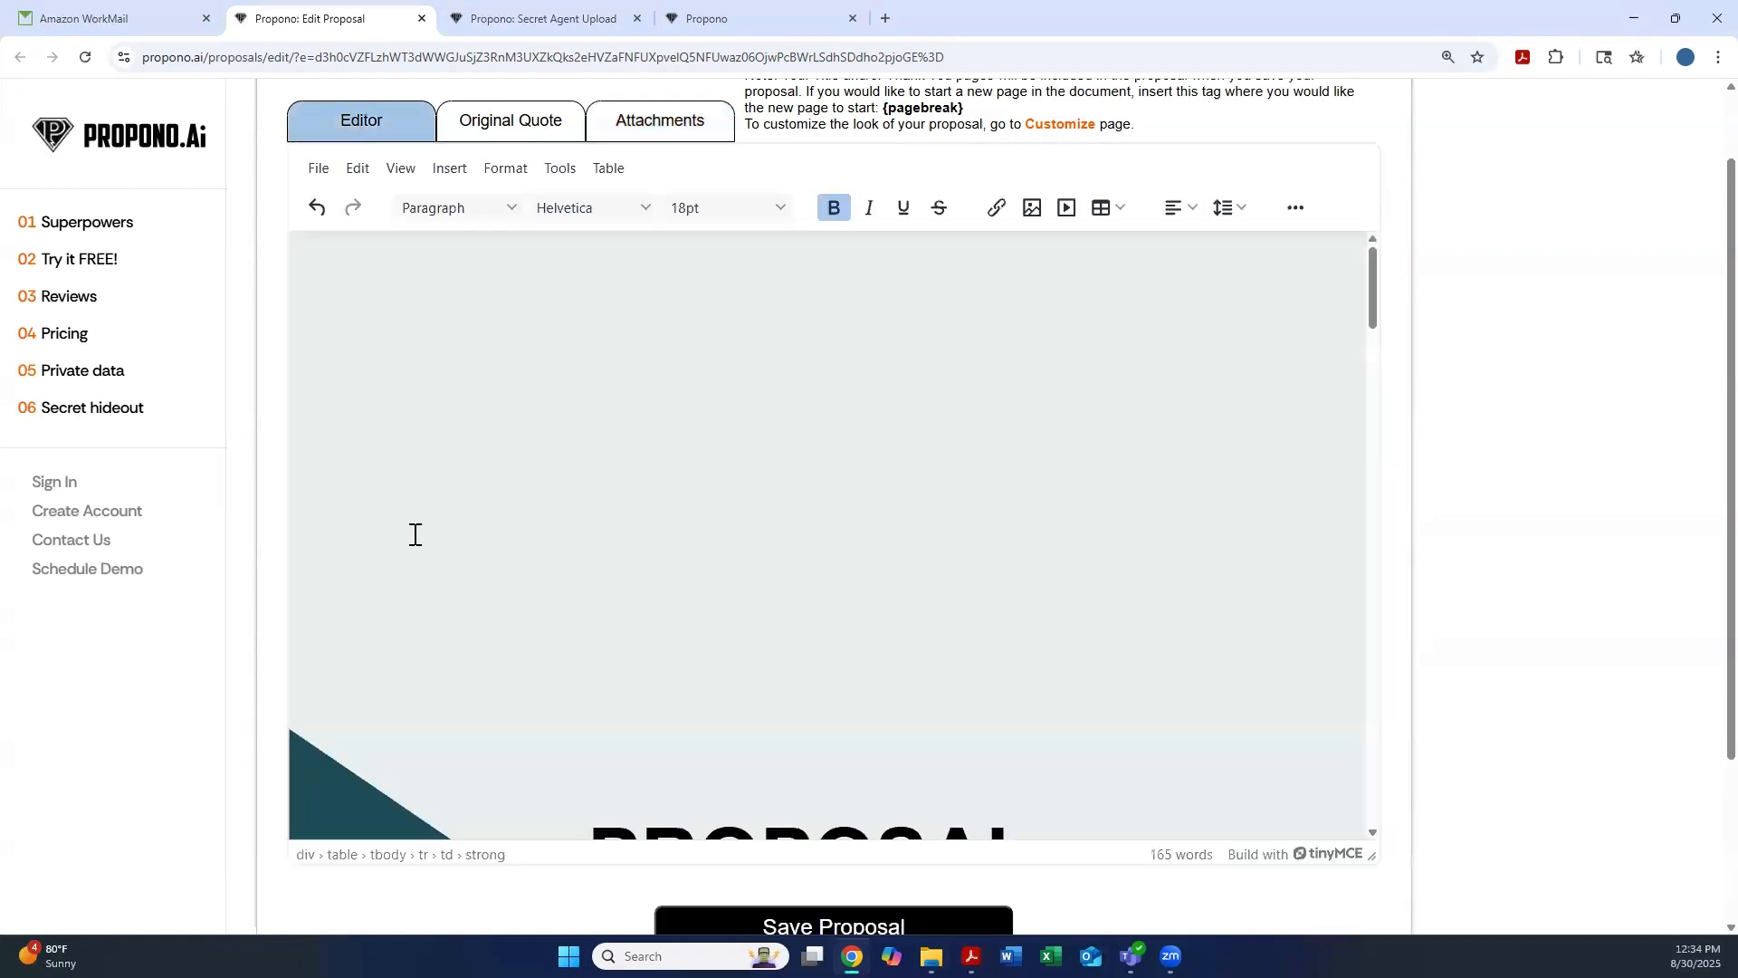
{"action": "scroll", "coordinate": [733, 709], "scroll_direction": "down", "scroll_amount": 2}
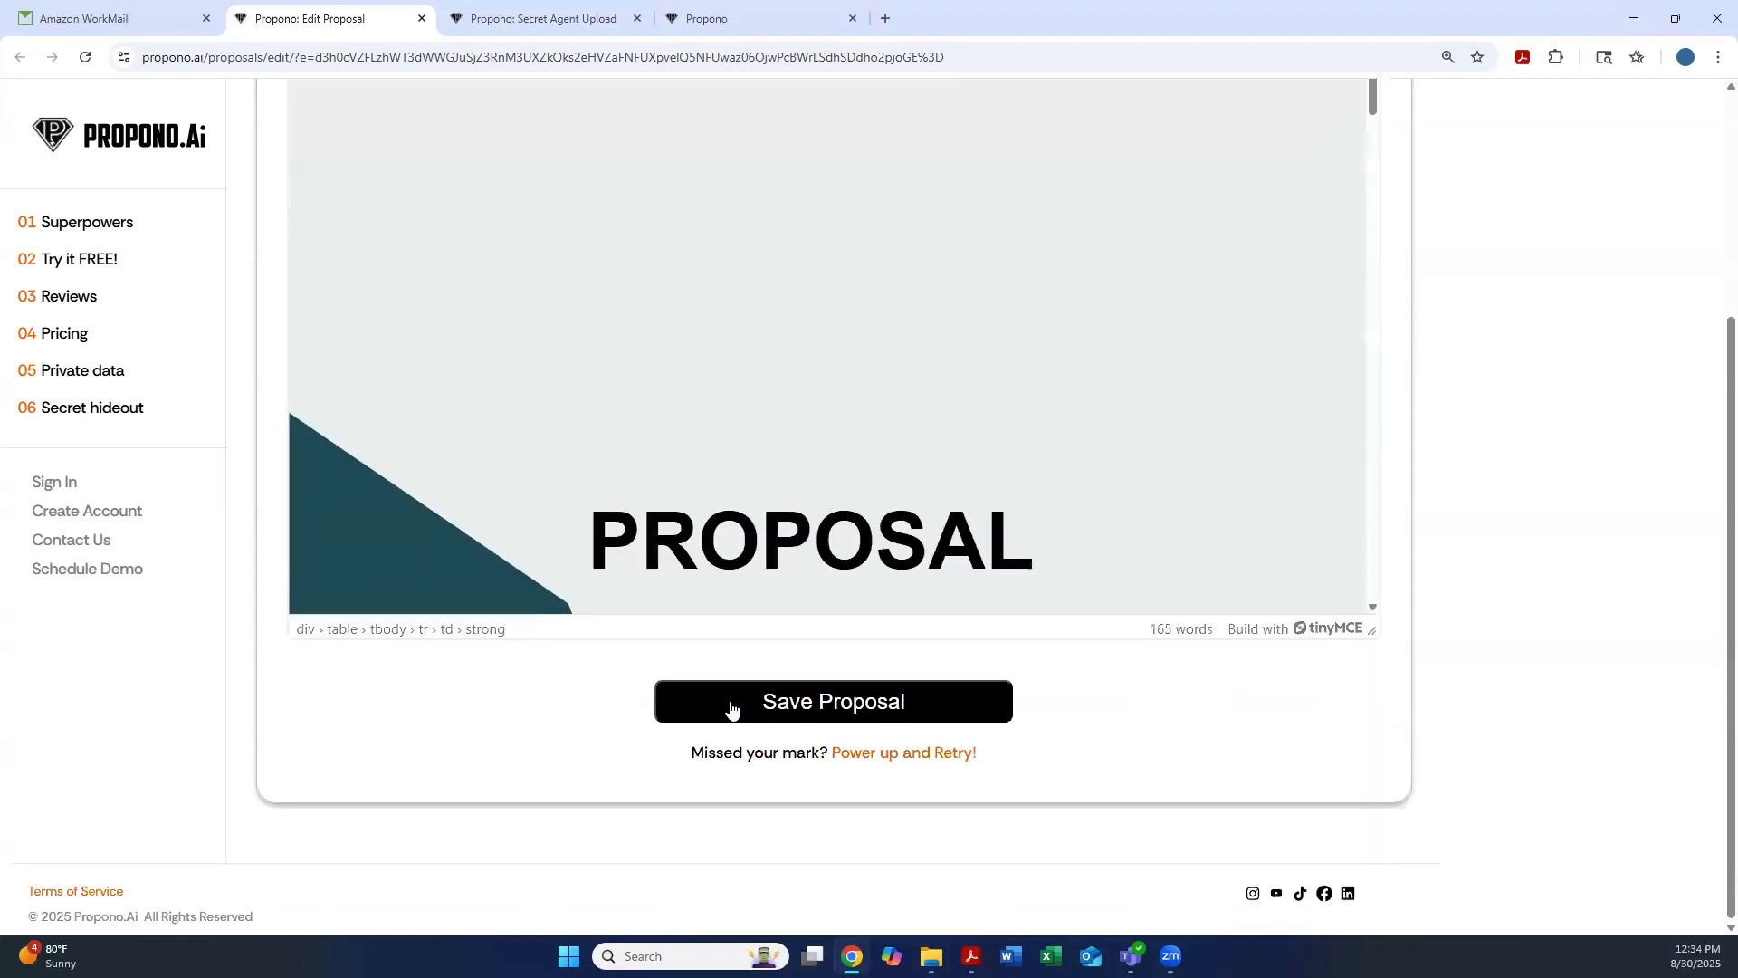
{"action": "left_click", "coordinate": [815, 706]}
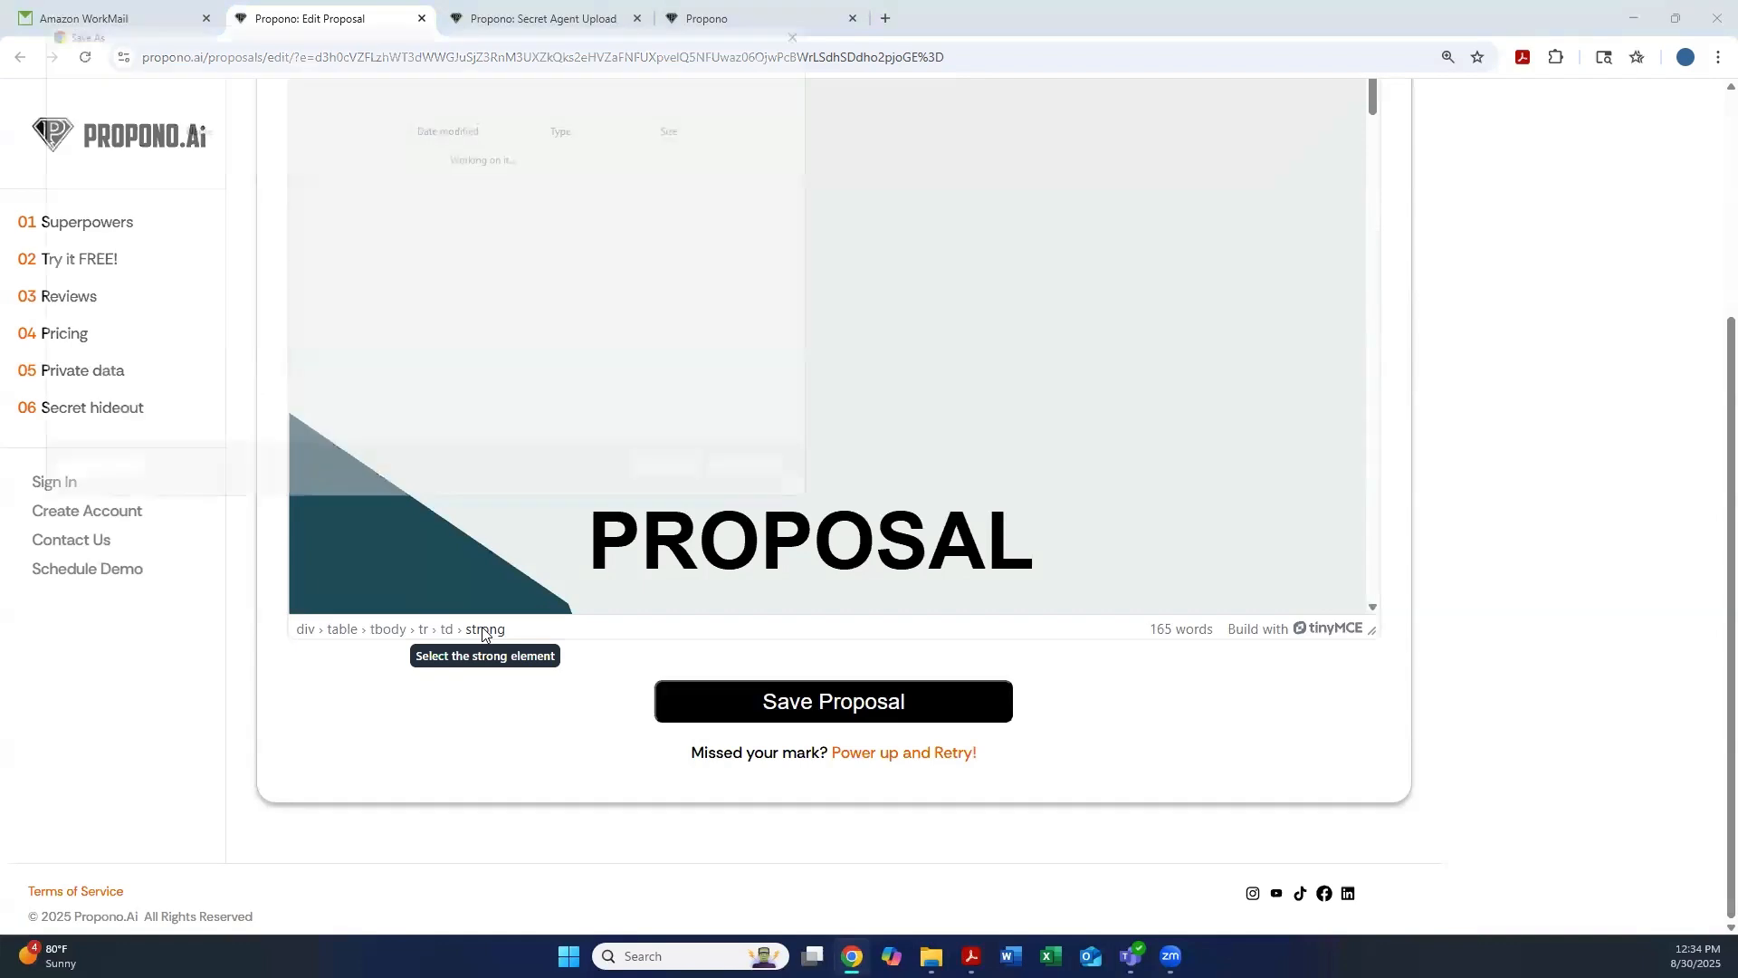
{"action": "left_click", "coordinate": [689, 484]}
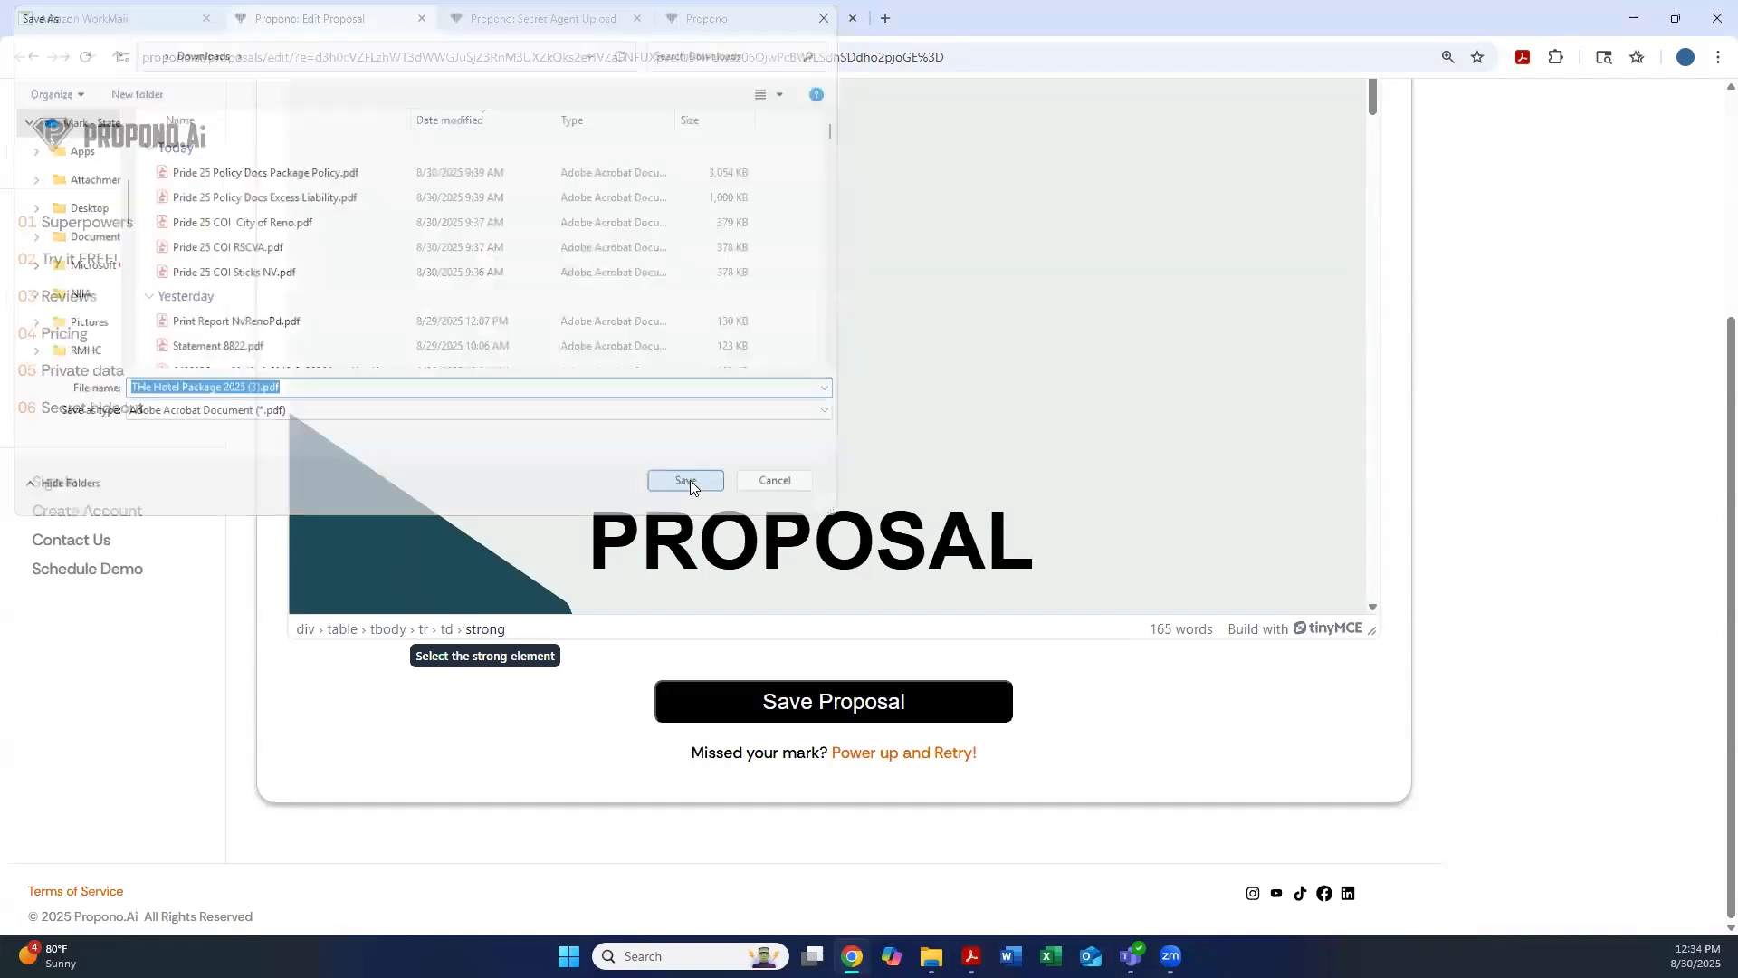
{"action": "left_click", "coordinate": [1469, 105]}
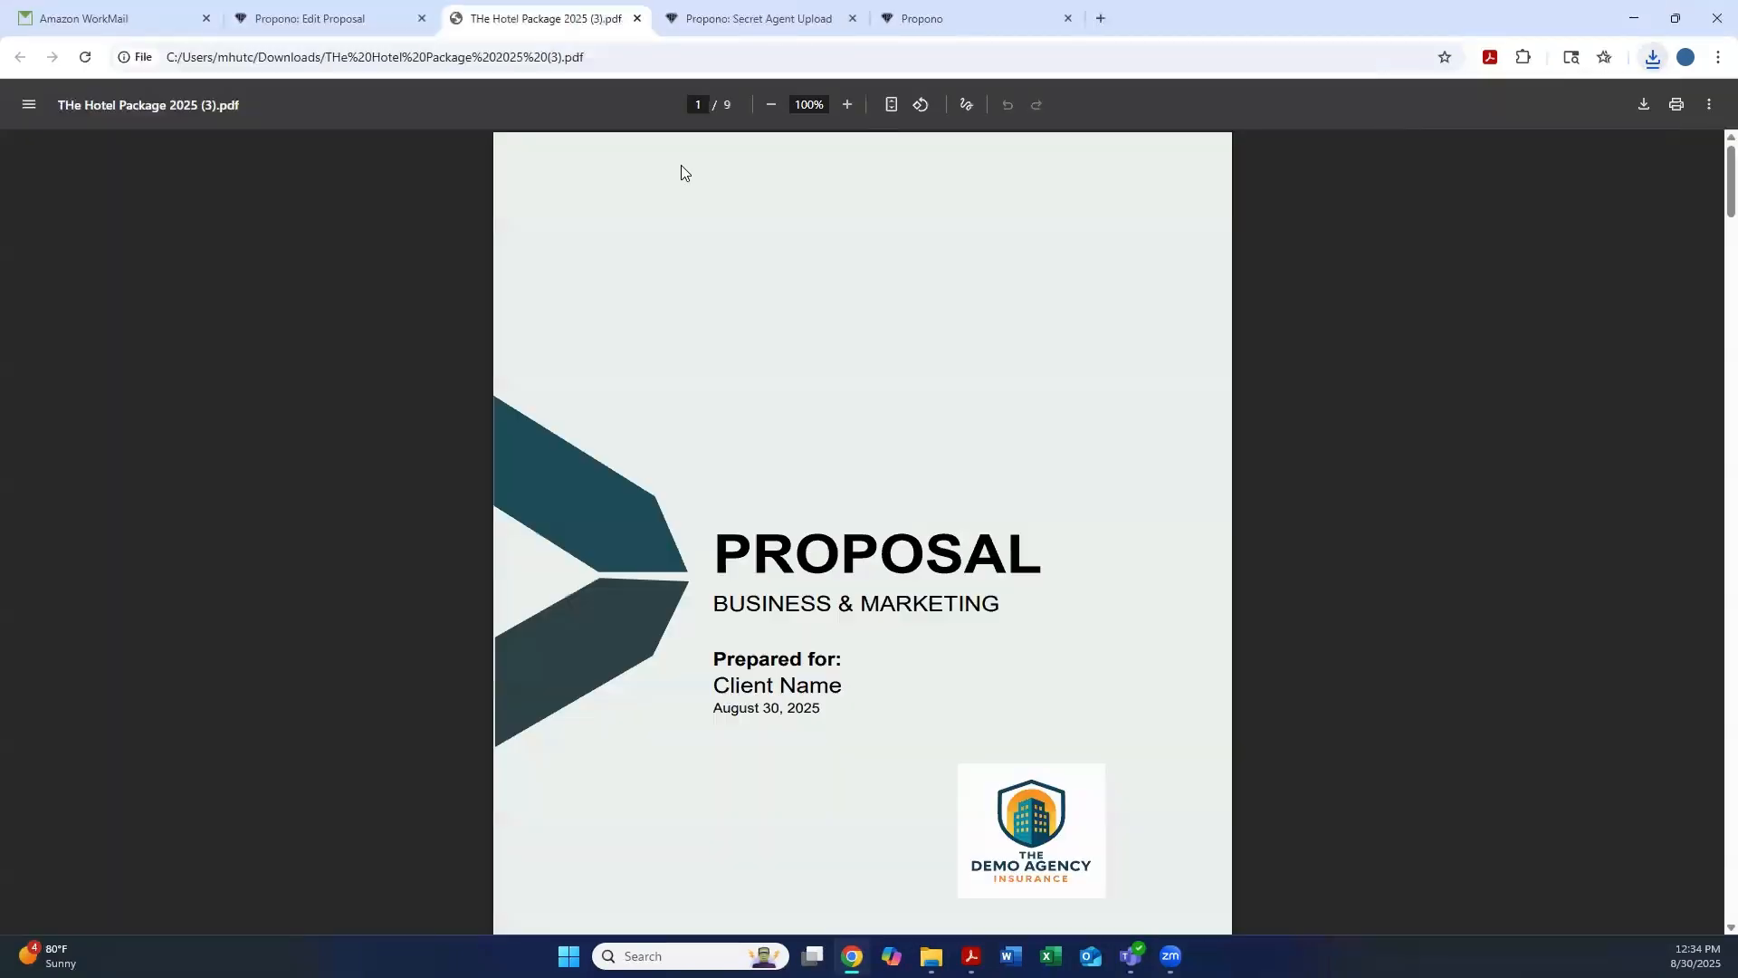
Review the saved PDF's cover, General Liability, Property, Proposal Summary and Thank You pages.
{"action": "scroll", "coordinate": [675, 420], "scroll_direction": "down", "scroll_amount": 3}
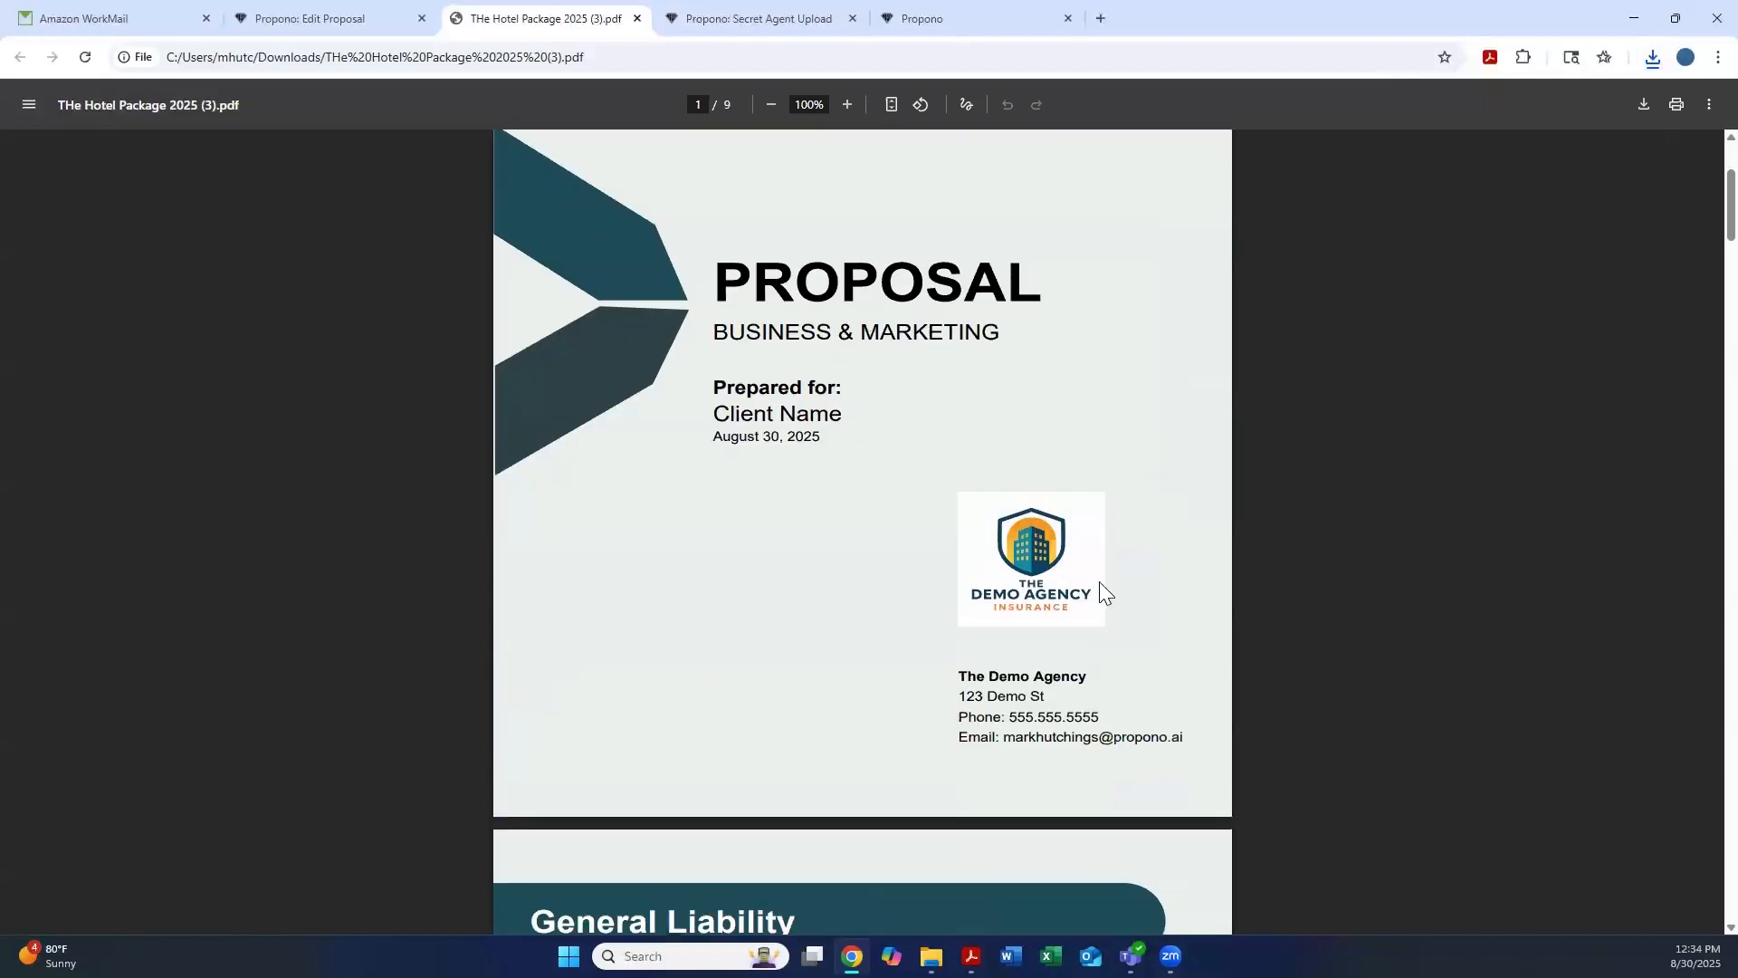
{"action": "scroll", "coordinate": [996, 552], "scroll_direction": "down", "scroll_amount": 4}
{"action": "scroll", "coordinate": [815, 407], "scroll_direction": "up", "scroll_amount": 5}
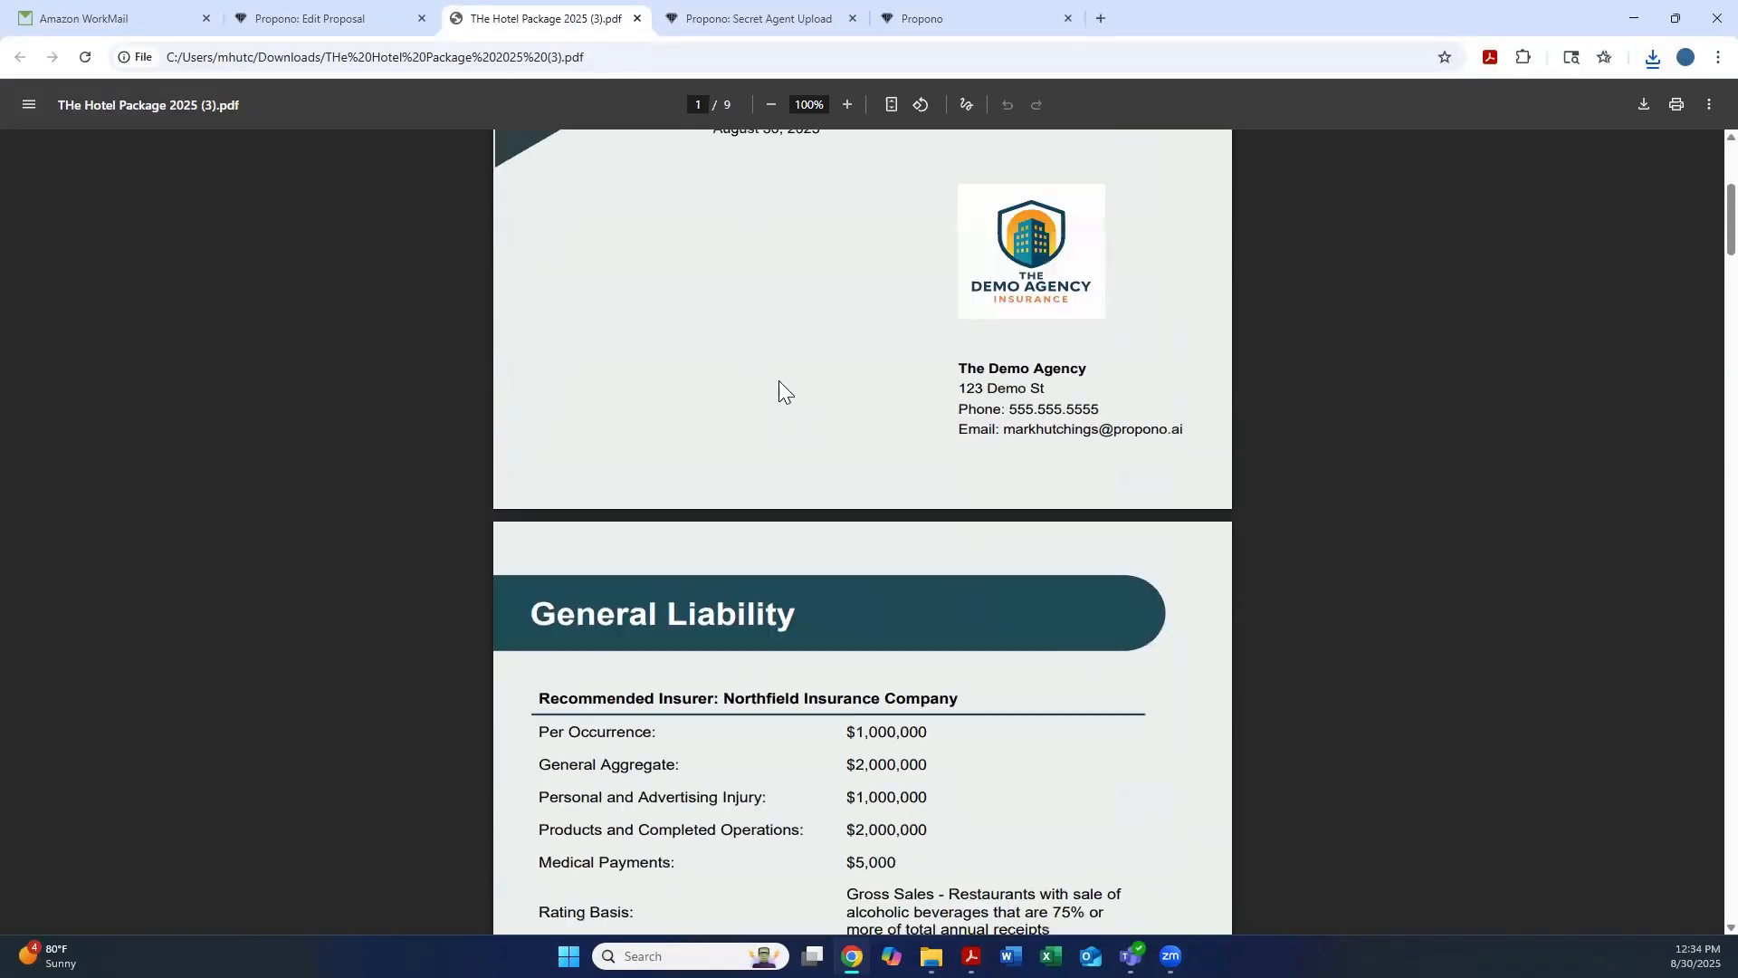
{"action": "scroll", "coordinate": [759, 652], "scroll_direction": "down", "scroll_amount": 8}
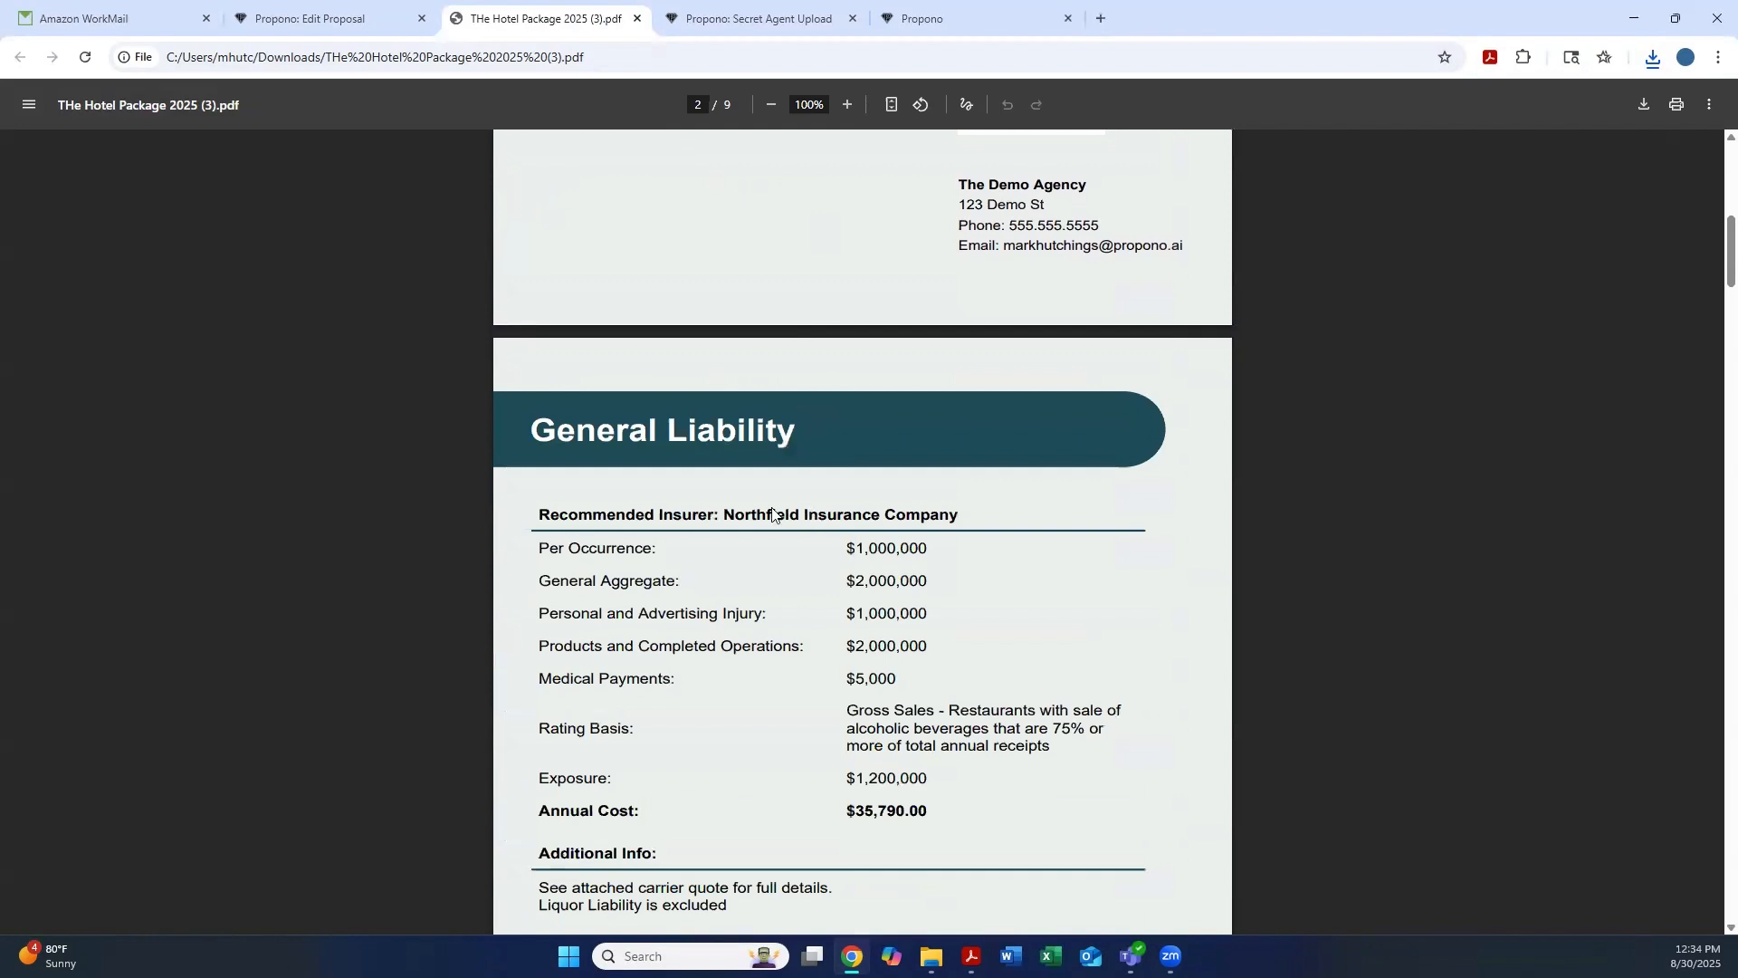
{"action": "scroll", "coordinate": [779, 544], "scroll_direction": "down", "scroll_amount": 1}
{"action": "scroll", "coordinate": [706, 589], "scroll_direction": "down", "scroll_amount": 5}
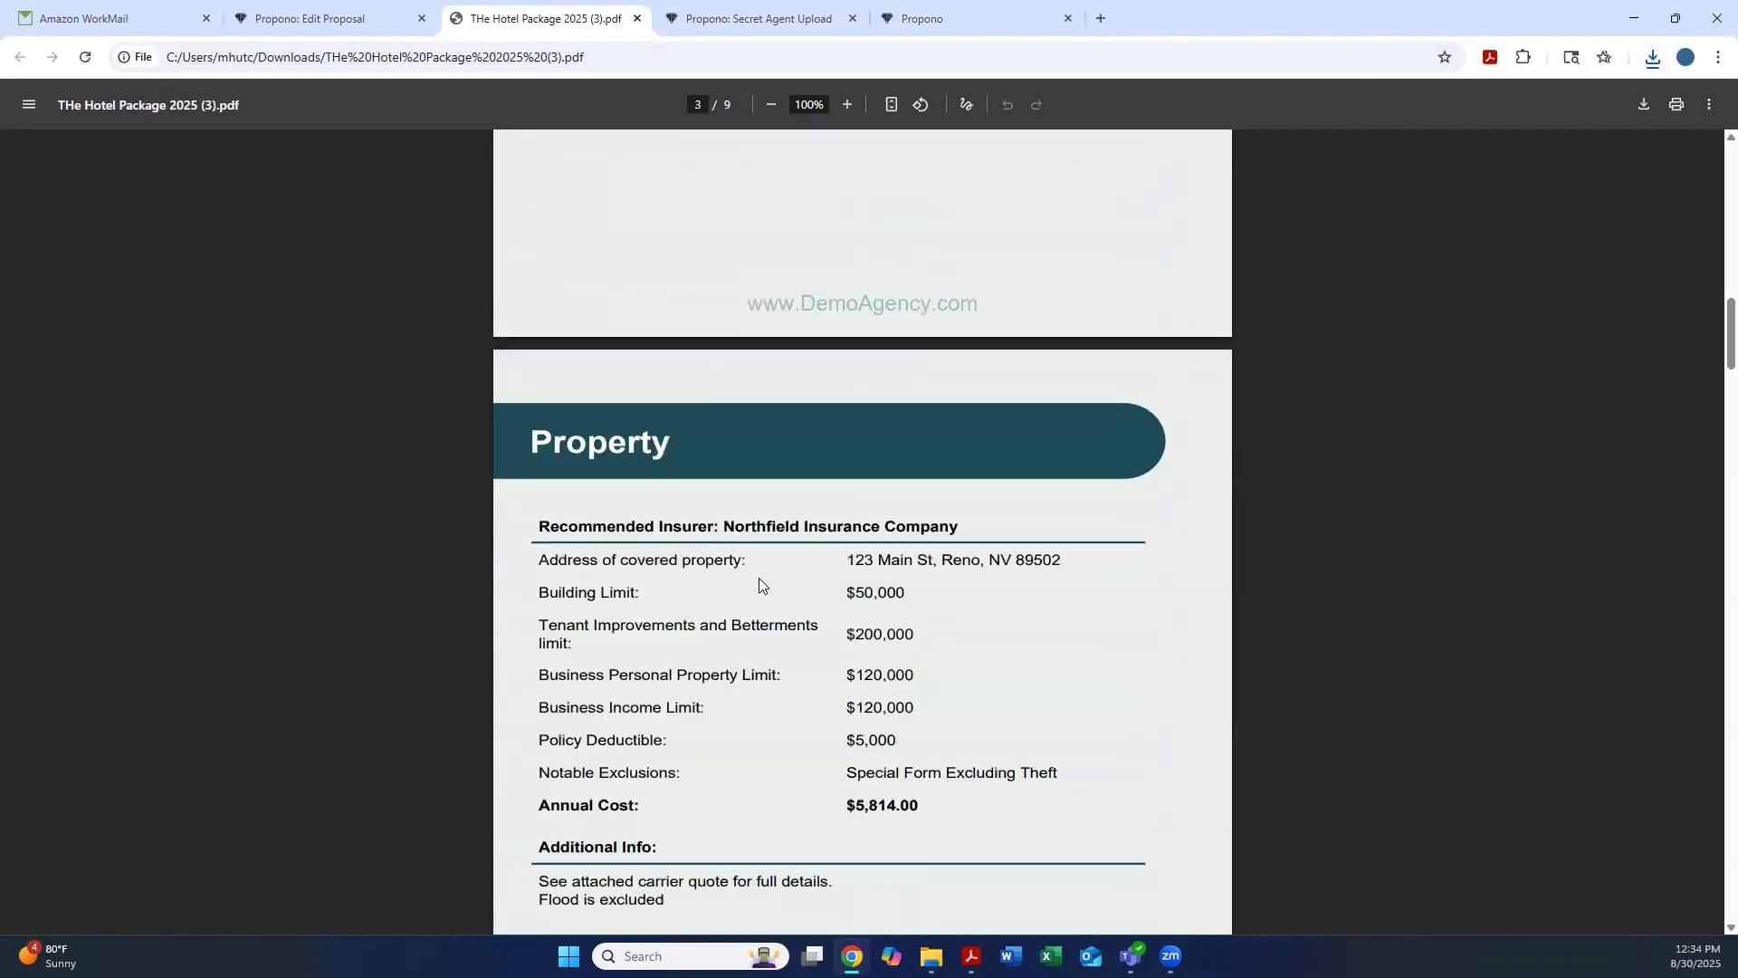
{"action": "scroll", "coordinate": [790, 563], "scroll_direction": "down", "scroll_amount": 3}
{"action": "scroll", "coordinate": [806, 536], "scroll_direction": "down", "scroll_amount": 10}
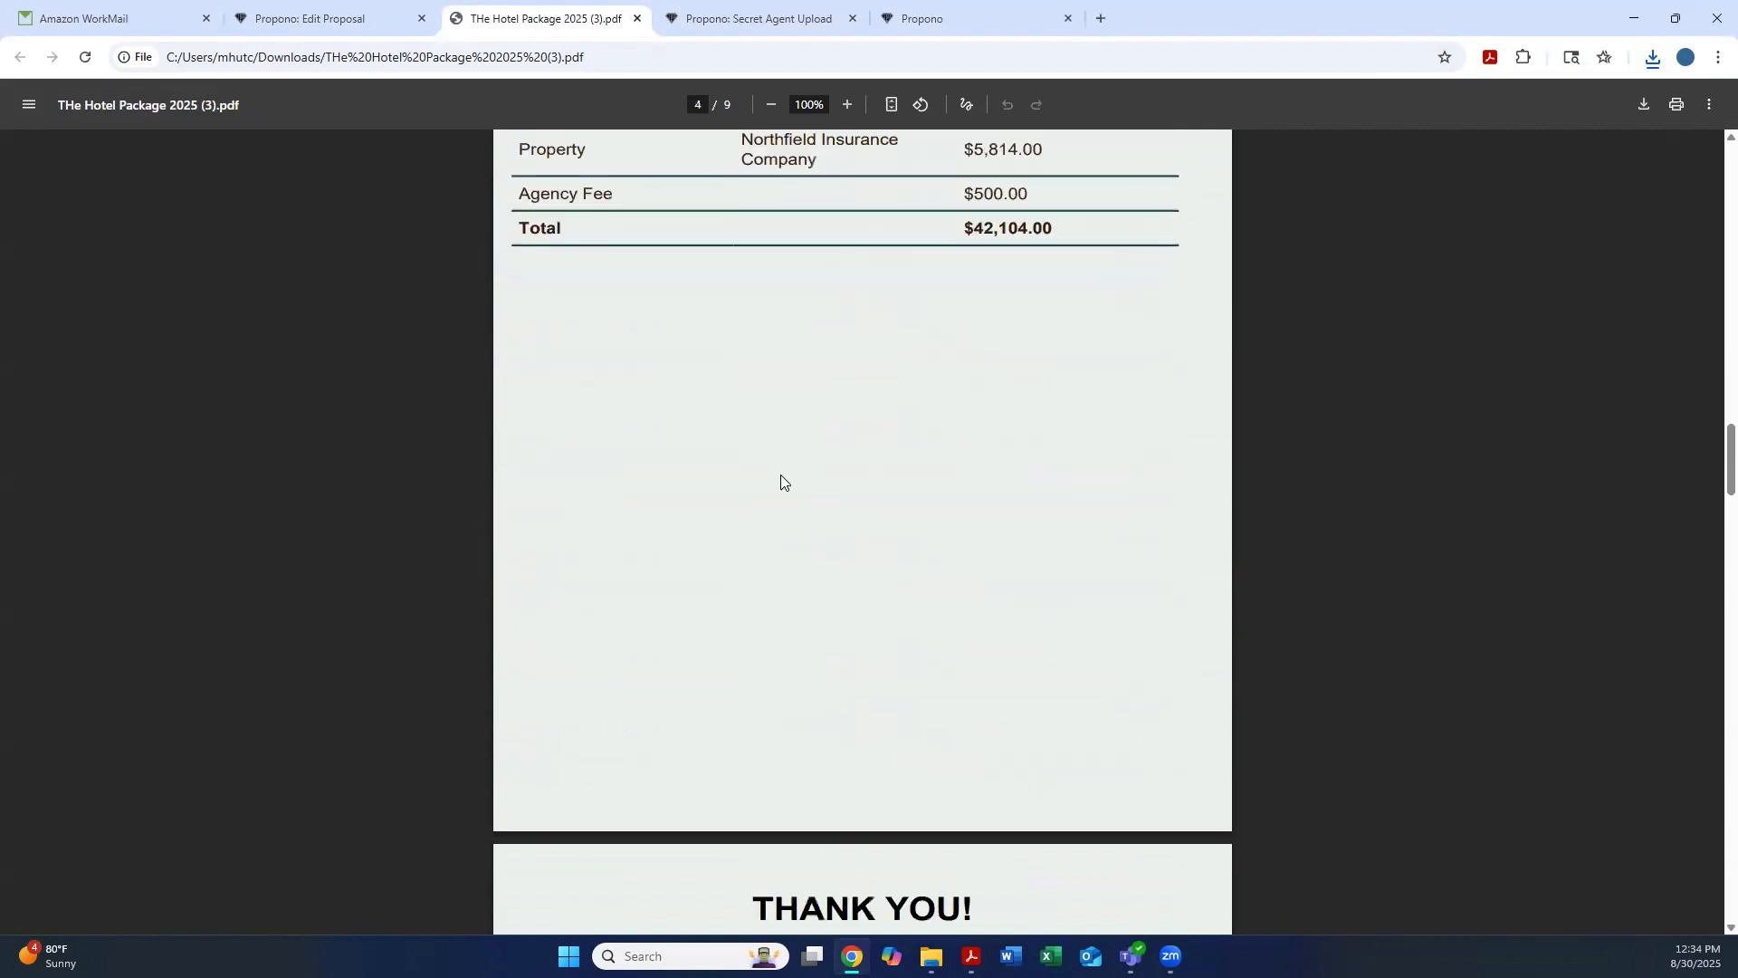
{"action": "scroll", "coordinate": [778, 486], "scroll_direction": "up", "scroll_amount": 3}
{"action": "scroll", "coordinate": [861, 589], "scroll_direction": "down", "scroll_amount": 1}
{"action": "scroll", "coordinate": [909, 610], "scroll_direction": "down", "scroll_amount": 8}
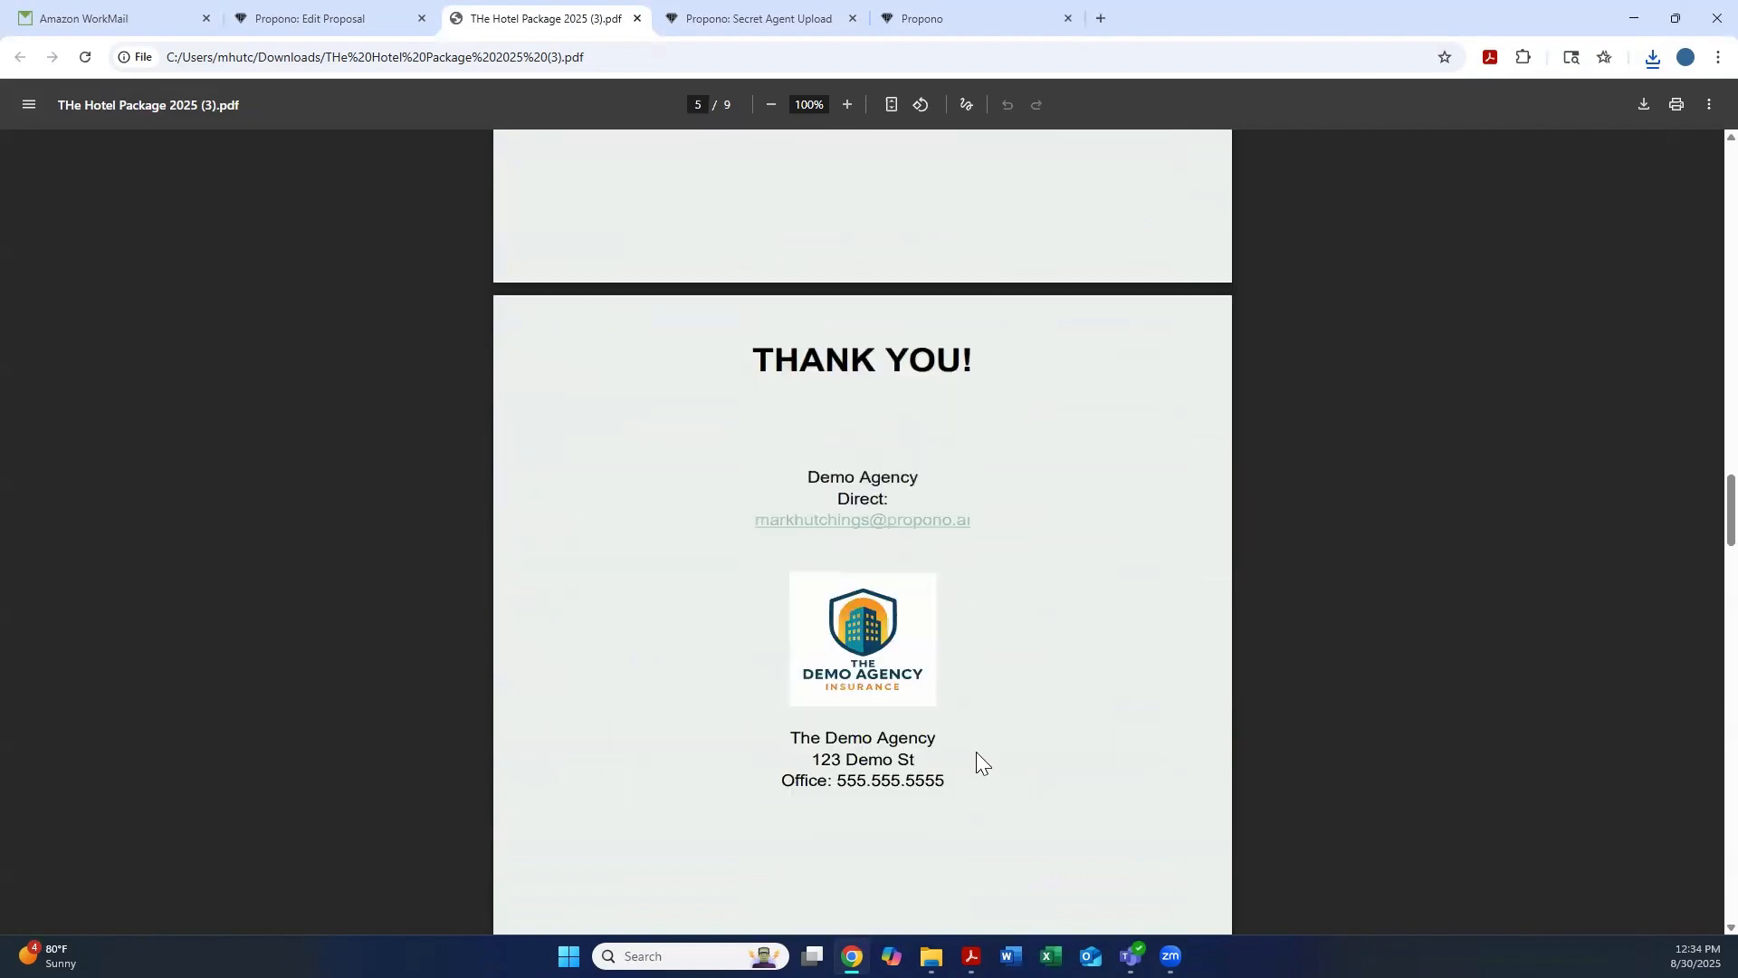
Check the attached ACORD application, Agency Fee Agreement and Terms & Conditions pages in the PDF, and return to the proposal editing page.
{"action": "scroll", "coordinate": [976, 754], "scroll_direction": "down", "scroll_amount": 10}
{"action": "scroll", "coordinate": [905, 607], "scroll_direction": "down", "scroll_amount": 15}
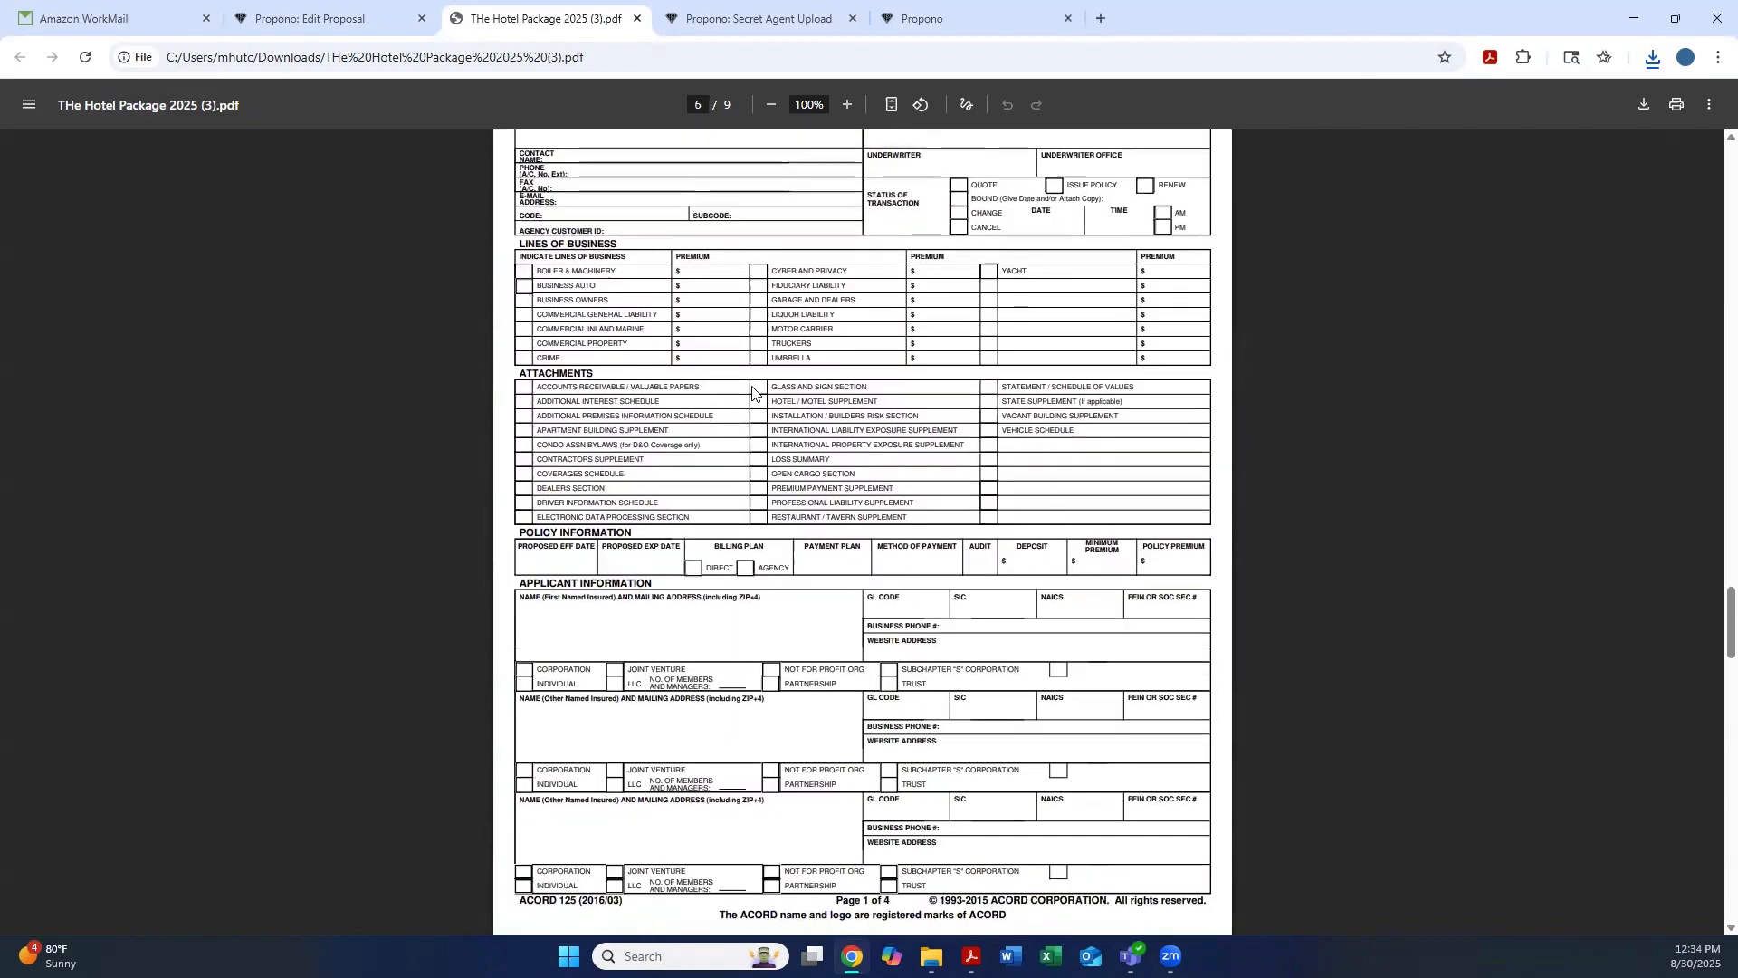
{"action": "scroll", "coordinate": [842, 579], "scroll_direction": "down", "scroll_amount": 6}
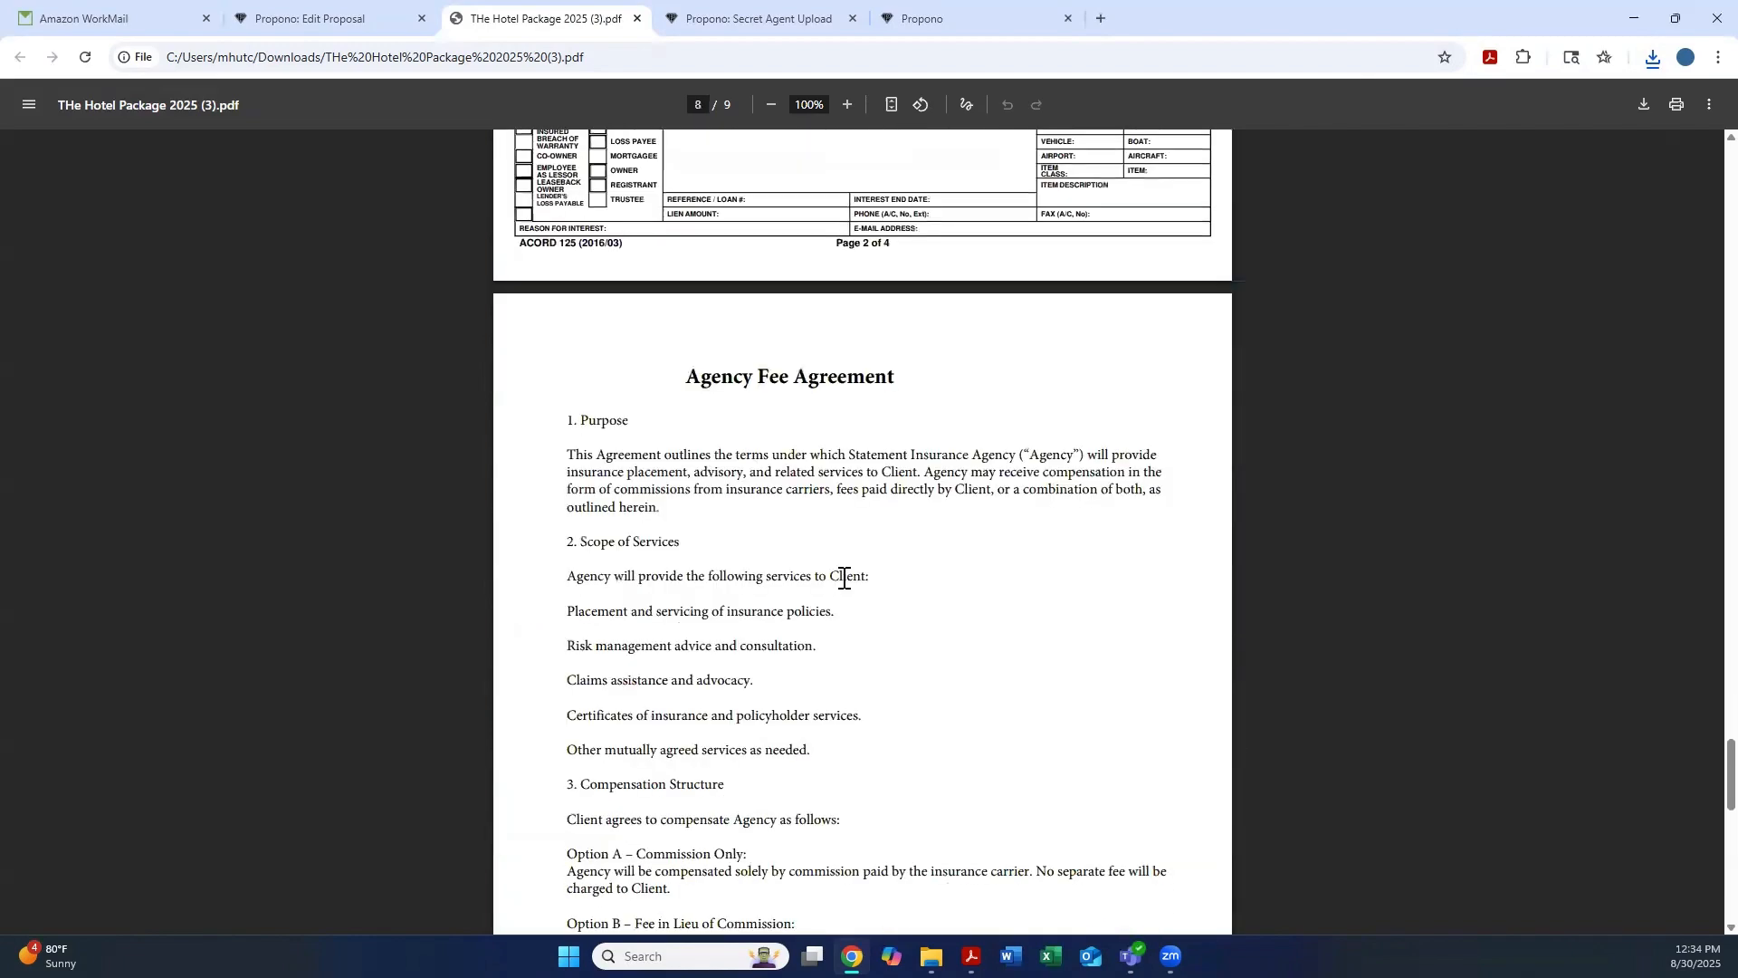
{"action": "scroll", "coordinate": [833, 574], "scroll_direction": "down", "scroll_amount": 8}
{"action": "scroll", "coordinate": [834, 574], "scroll_direction": "down", "scroll_amount": 4}
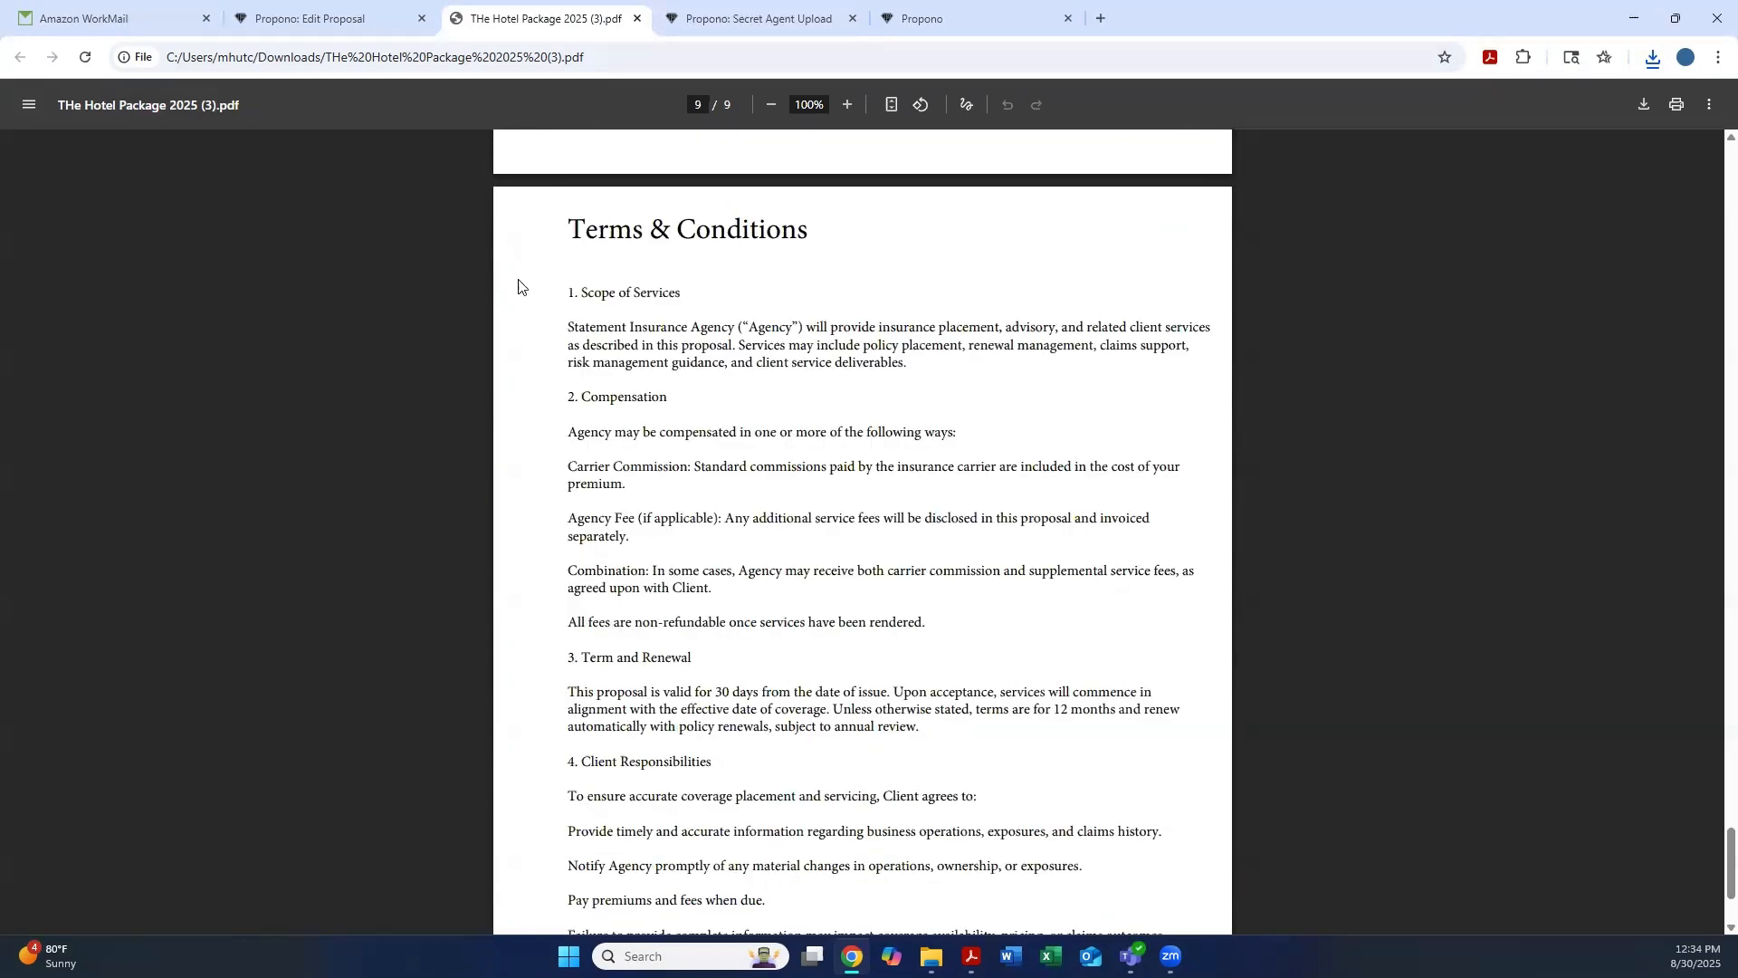
{"action": "scroll", "coordinate": [597, 349], "scroll_direction": "up", "scroll_amount": 15}
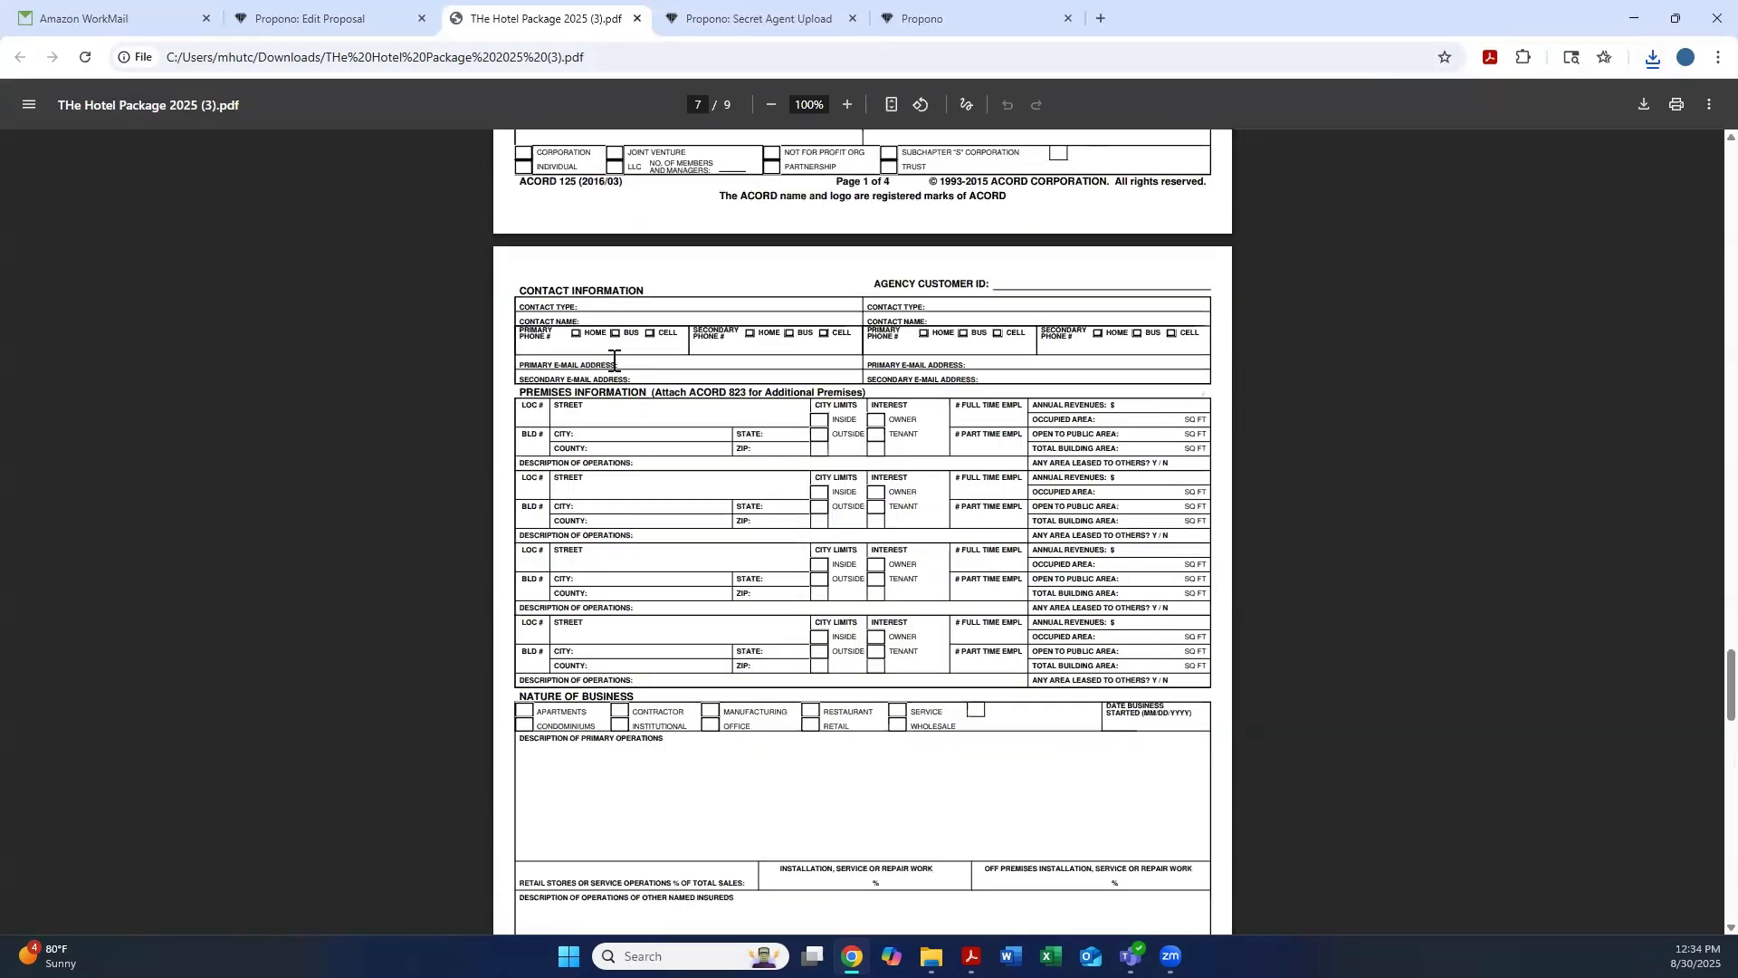
{"action": "scroll", "coordinate": [616, 359], "scroll_direction": "up", "scroll_amount": 6}
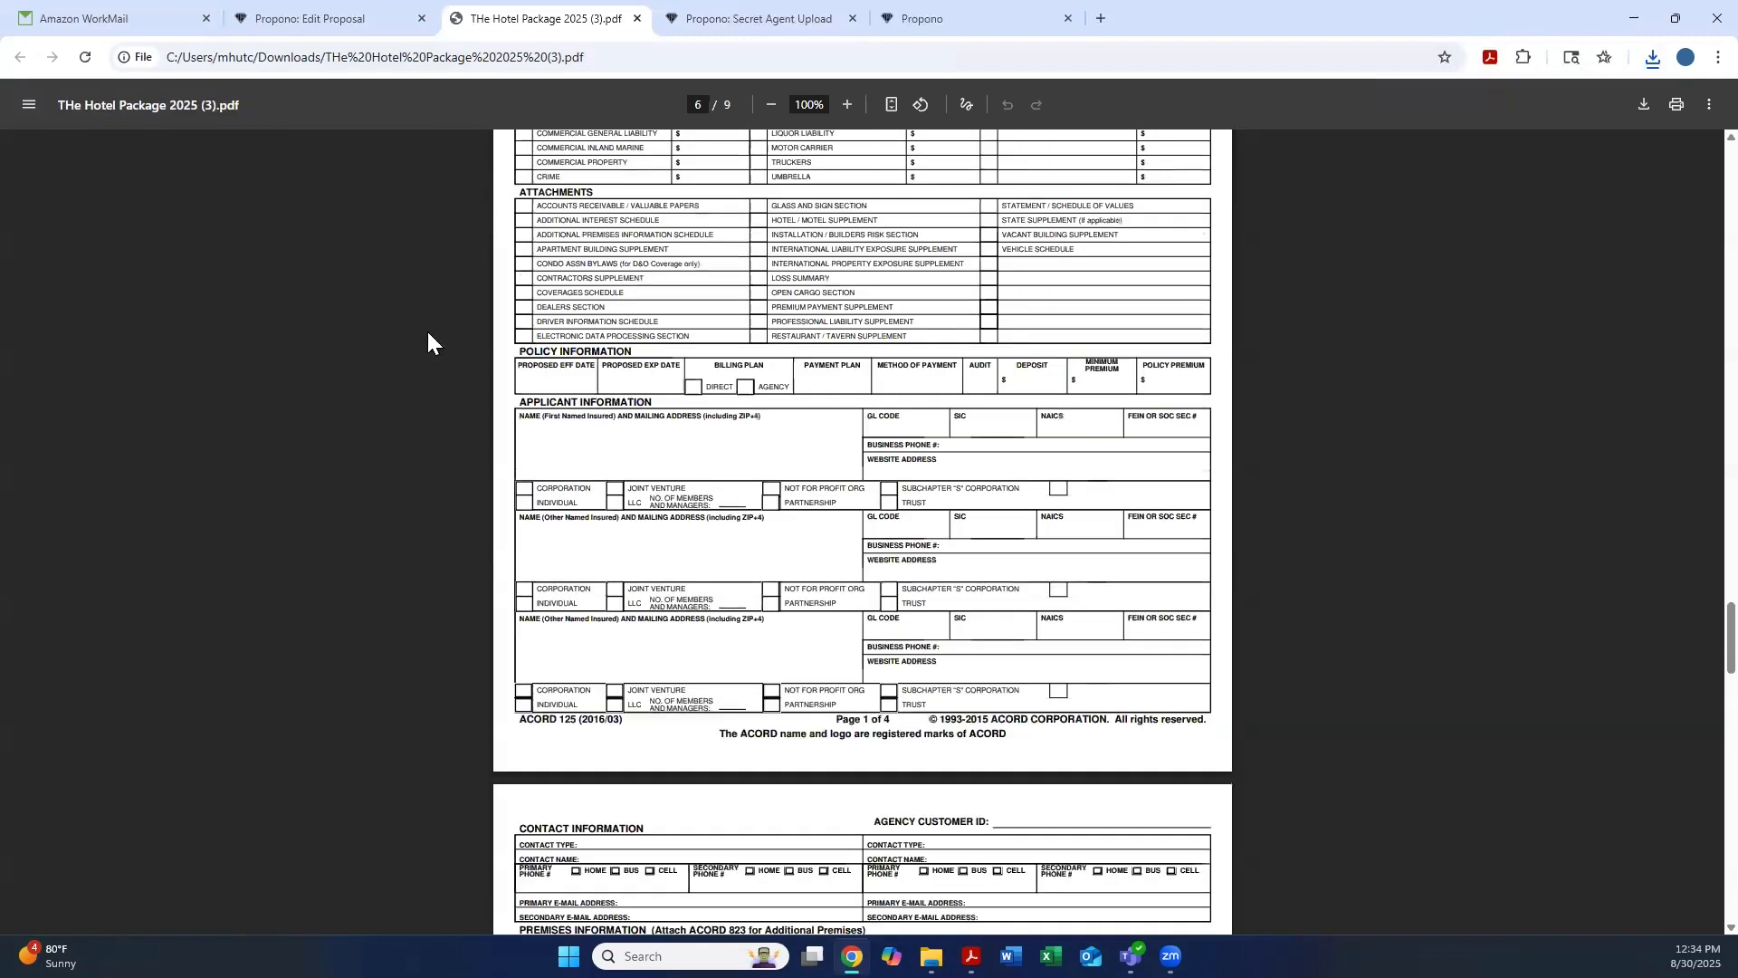
{"action": "left_click", "coordinate": [388, 9]}
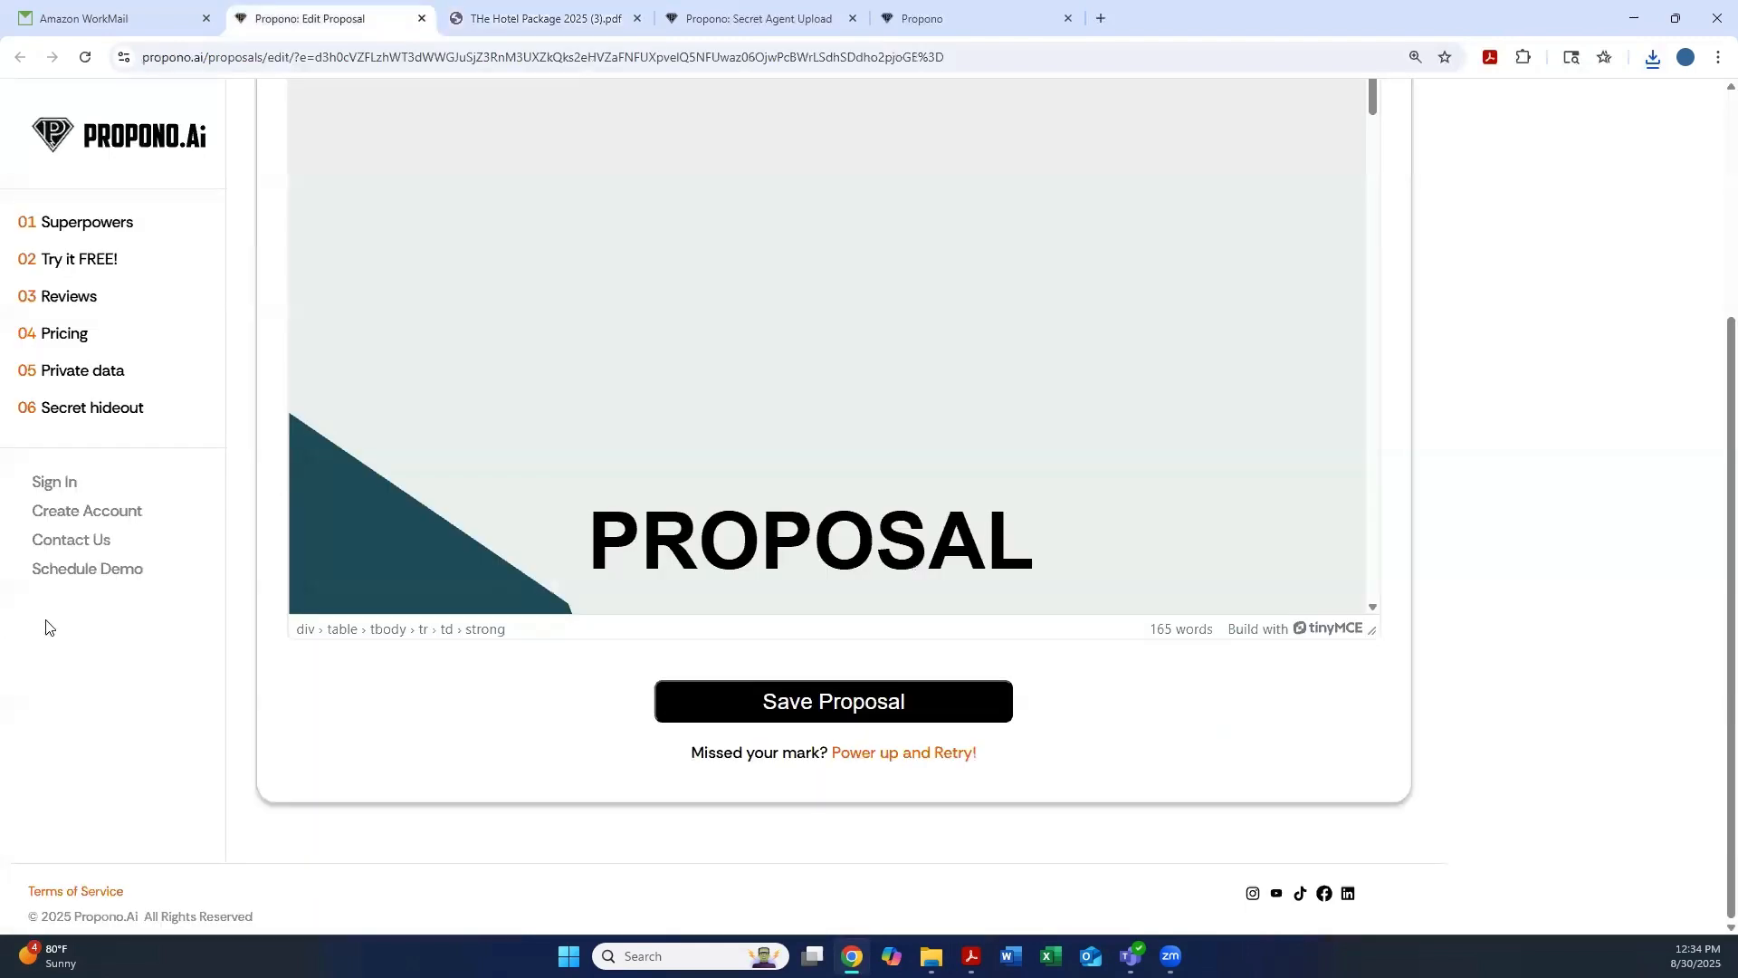